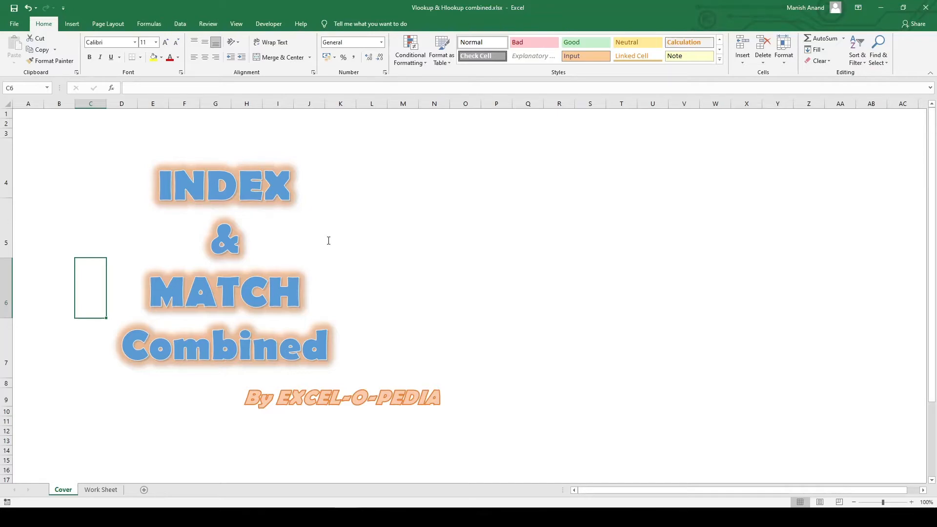
- Open the Work Sheet sheet and examine the product names in the sales table
key("ctrl+Page_Down")
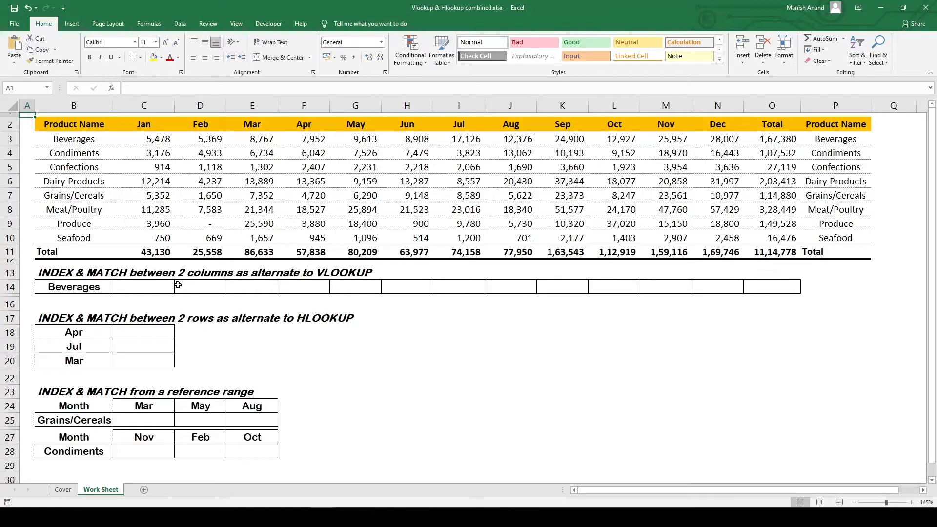
key("Right")
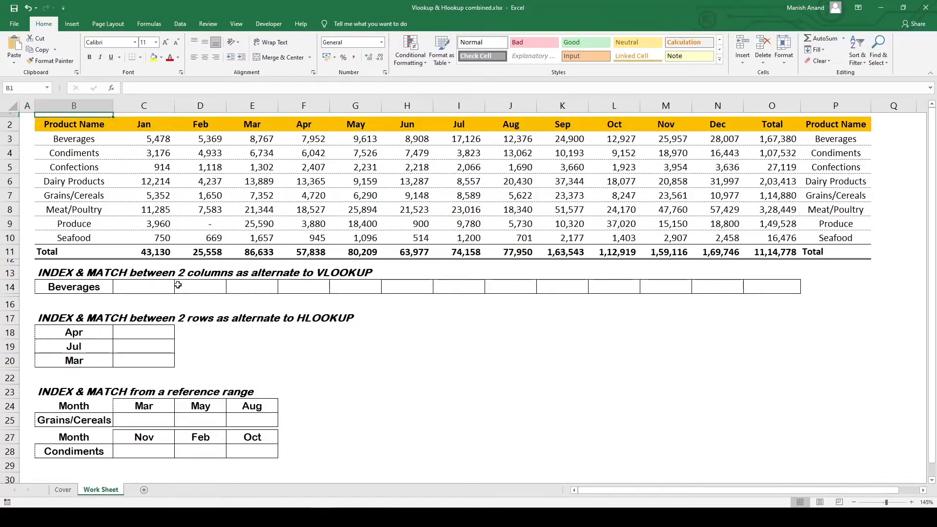
key("Down")
key("Down")
key("ctrl+shift+Down")
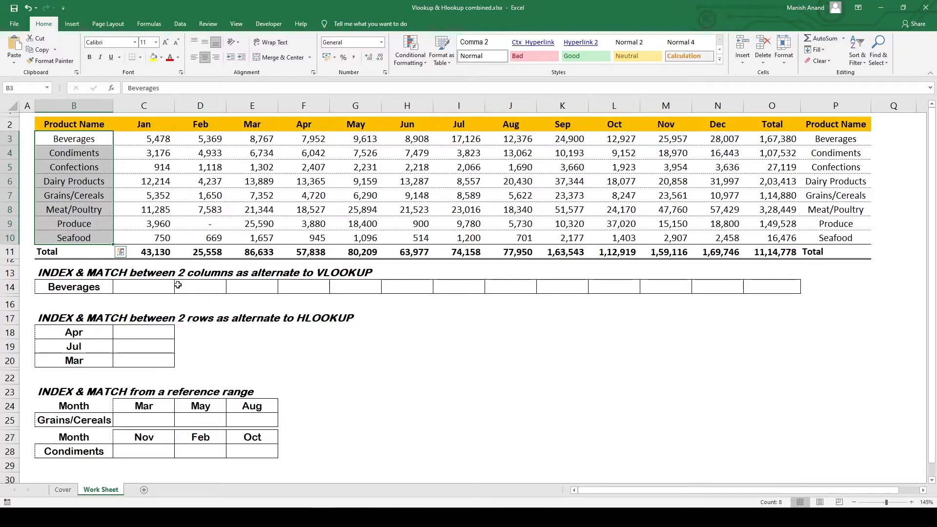
key("shift+Up")
key("shift+Up")
key("shift+Up")
key("shift+Up")
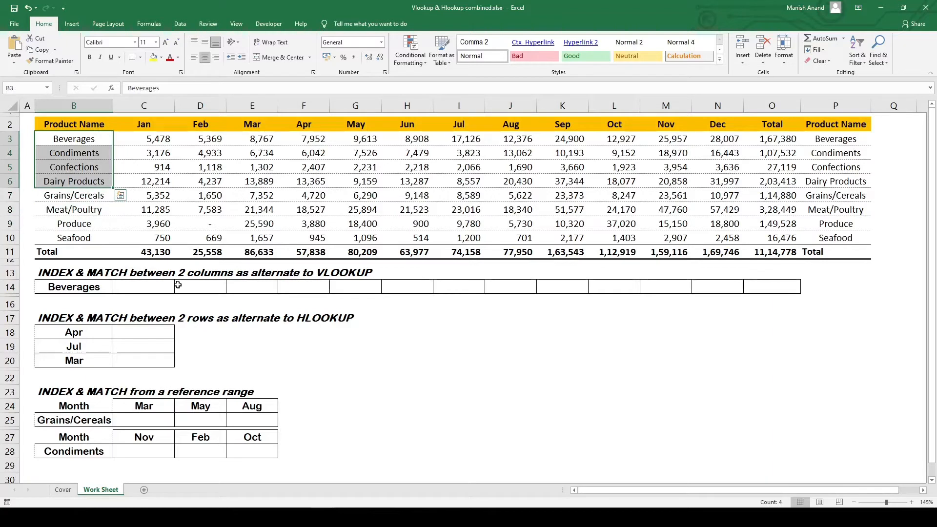
- Examine the month headers and the first data cells of the sales table
key("Up")
key("Right")
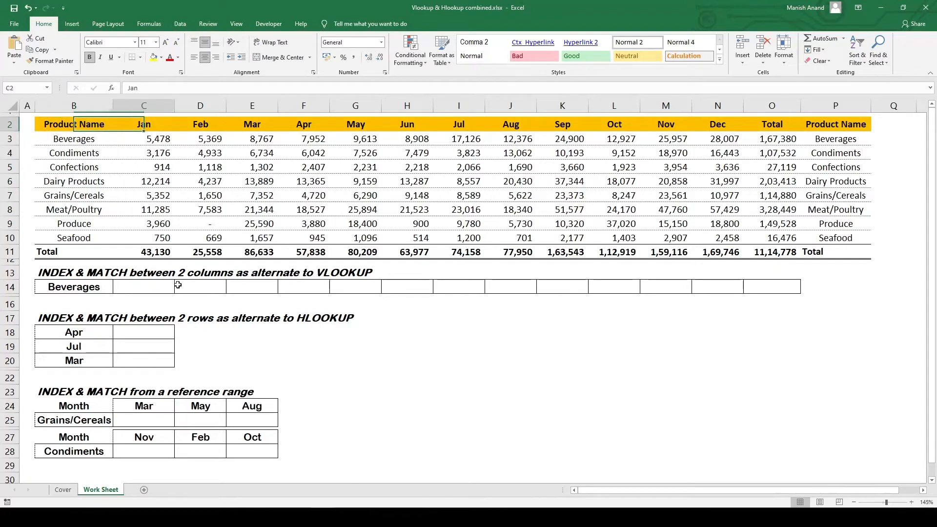
key("shift+Left")
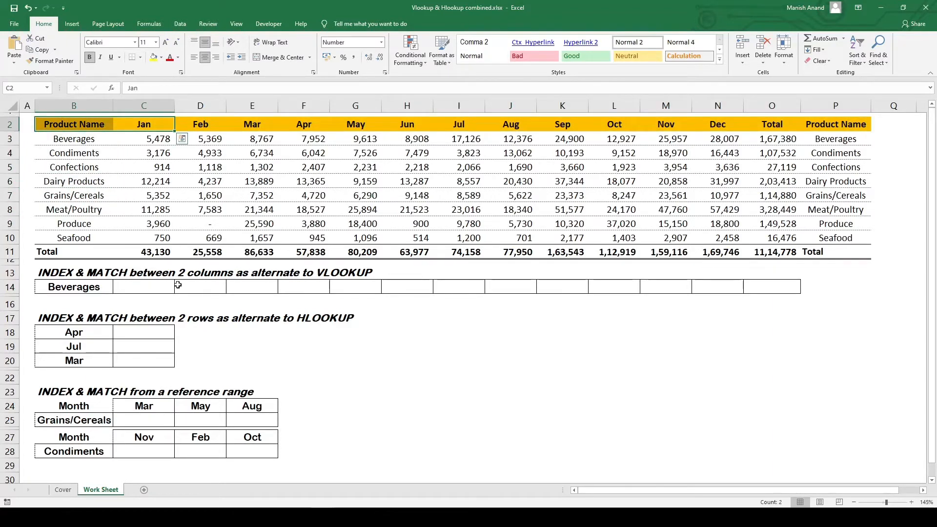
key("ctrl+shift+Right")
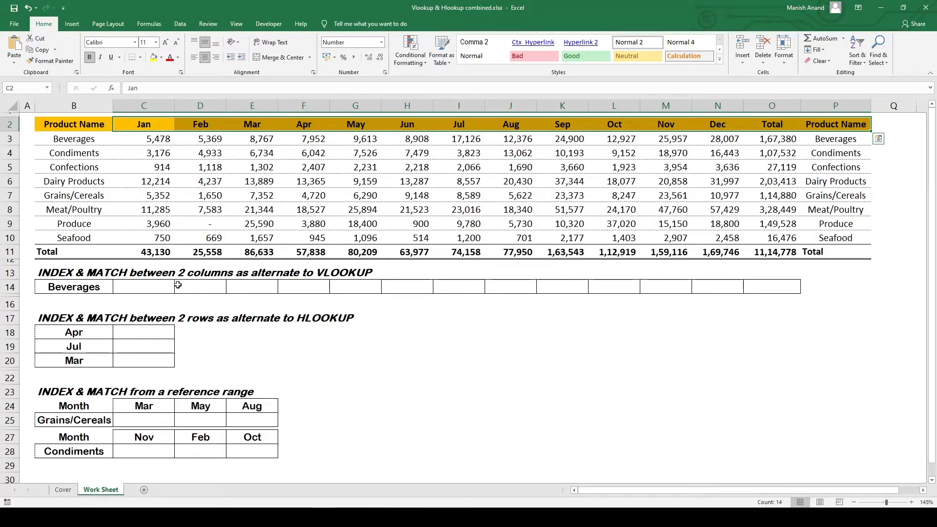
key("Down")
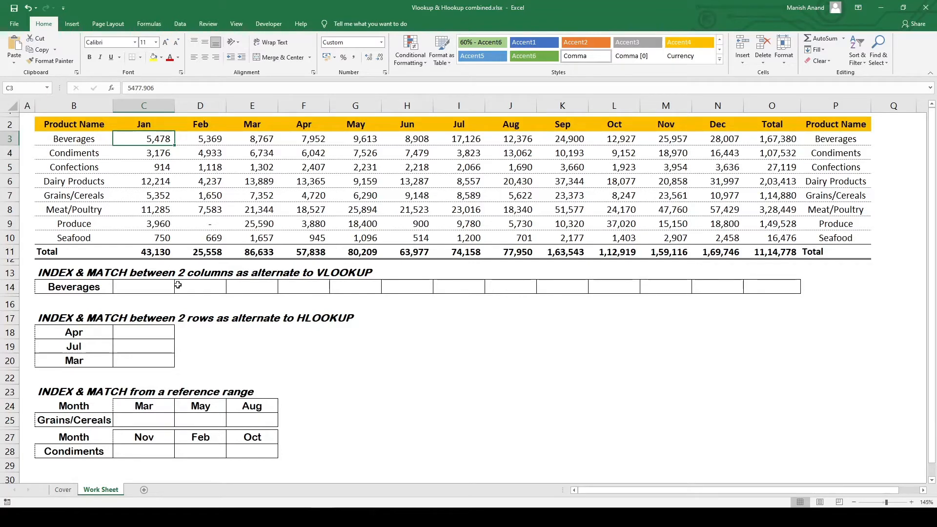
key("Left")
key("Left")
key("Down")
key("Down")
key("Down")
key("Right")
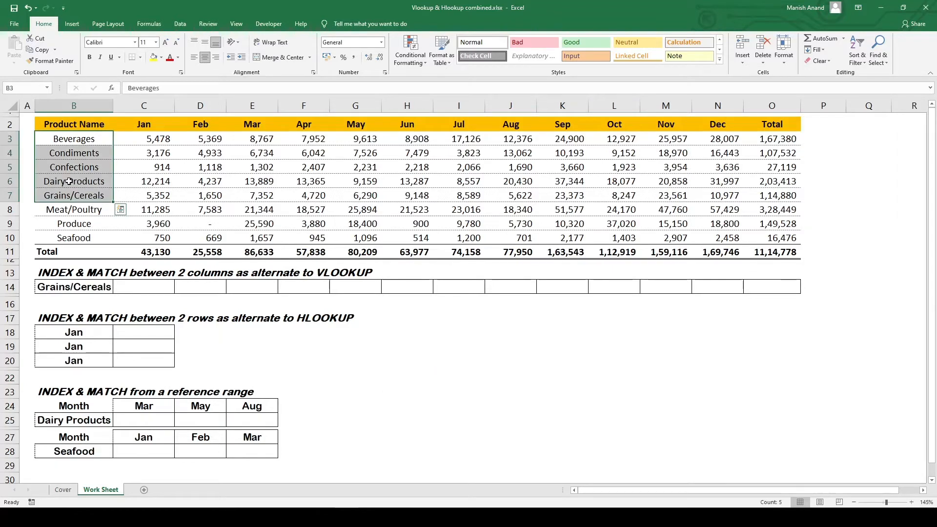
- Examine the two-column lookup row and the product name and January ranges it draws on, B3:B10 and C3:C10
key("Down")
key("Down")
key("Down")
key("Down")
key("Down")
key("Down")
key("Down")
key("Down")
key("Down")
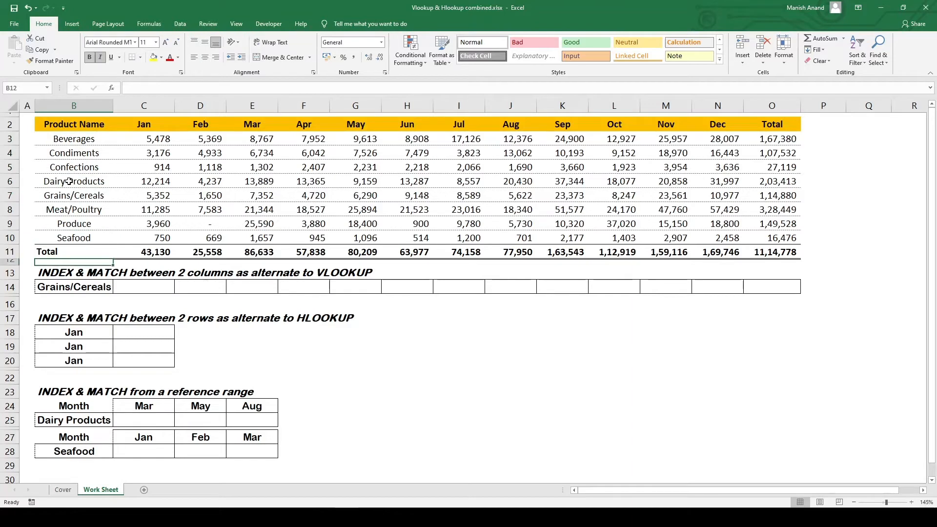
key("Down")
key("Right")
key("Down")
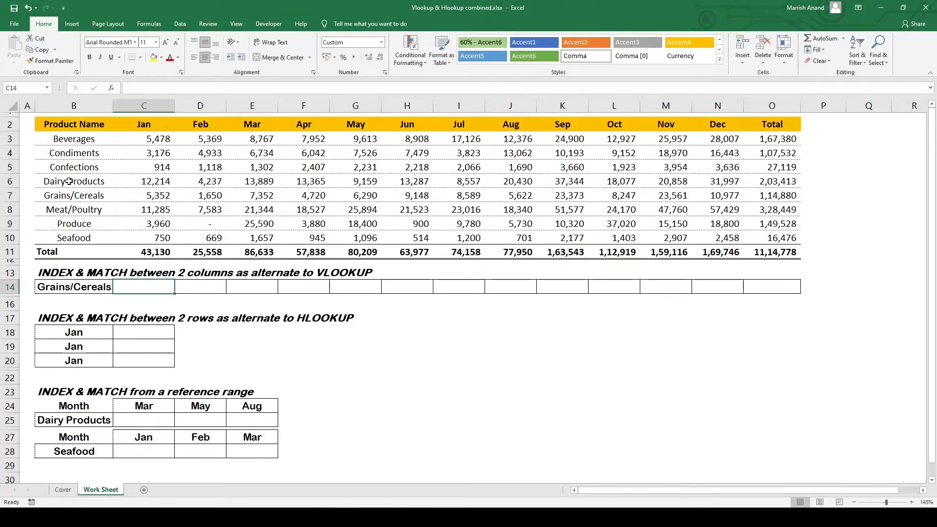
left_click_drag(81, 141, 81, 241)
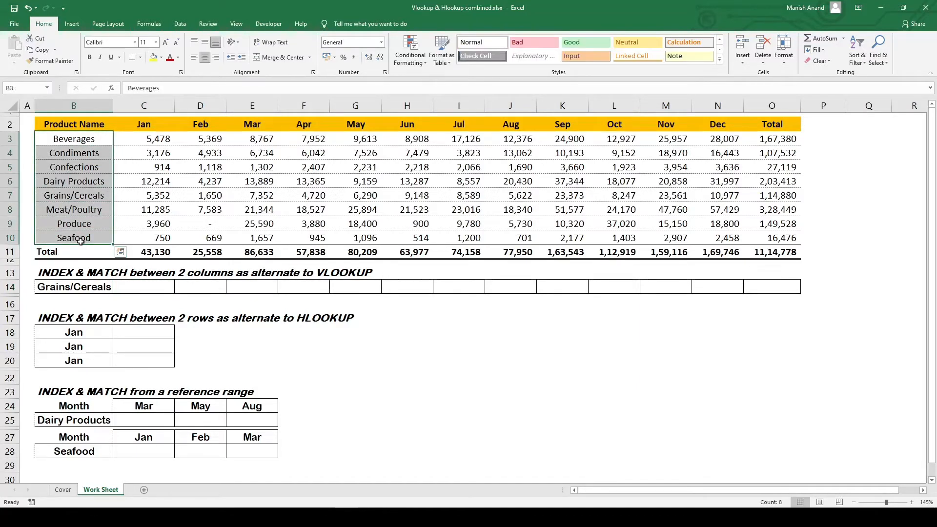
left_click_drag(158, 139, 165, 237)
- Start an INDEX formula in C14 with the January figures C3:C10 as its array
left_click(150, 284)
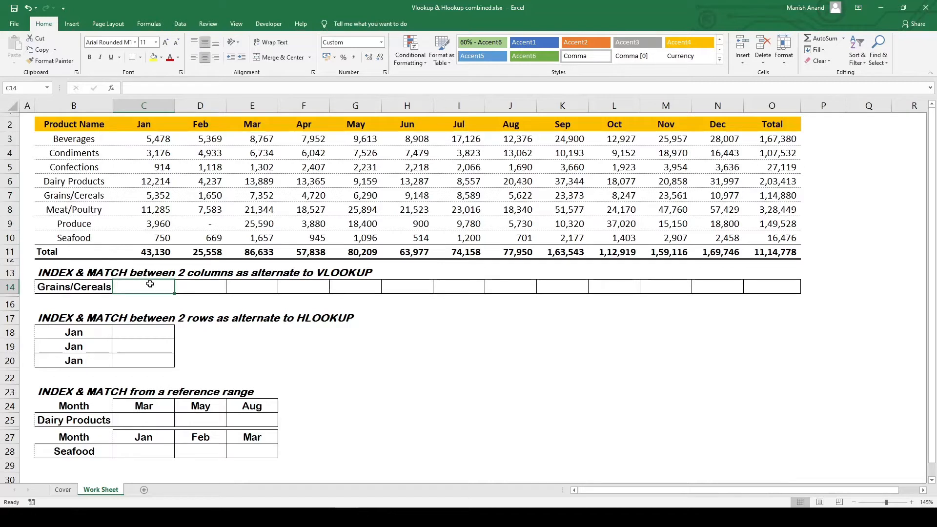
type("=inde")
key("Tab")
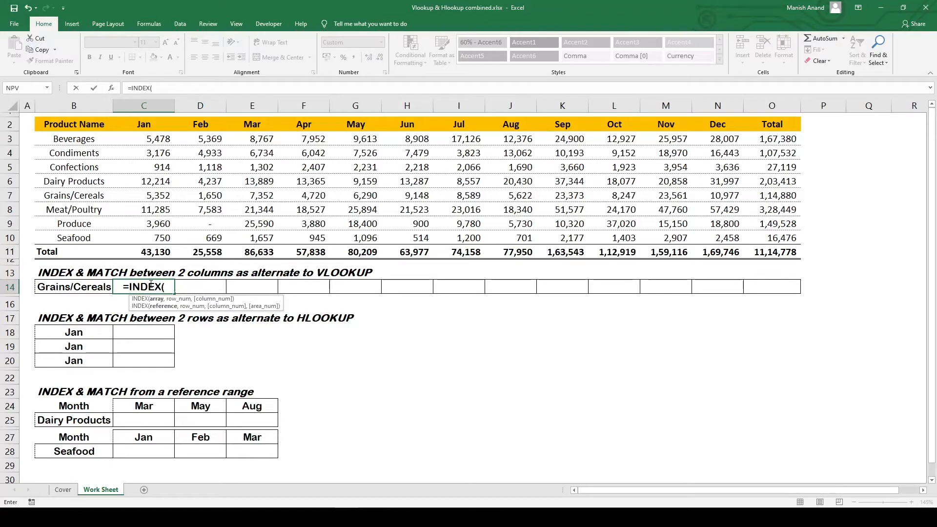
key("Up")
key("Up")
key("Up")
key("Up")
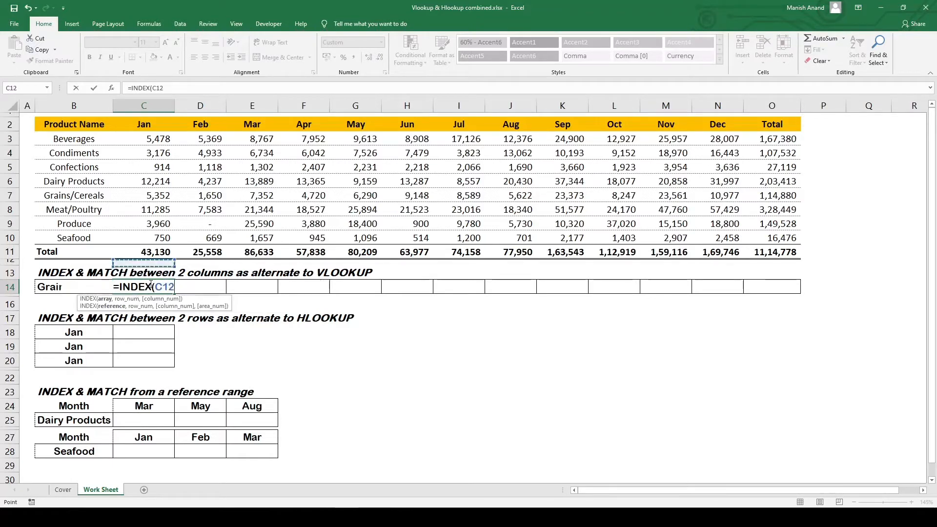
key("ctrl+shift+Up")
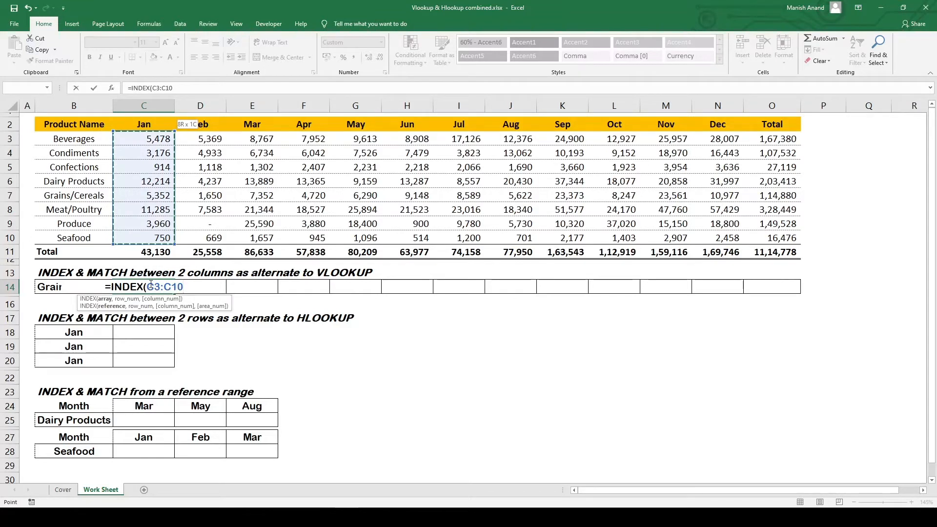
type(",")
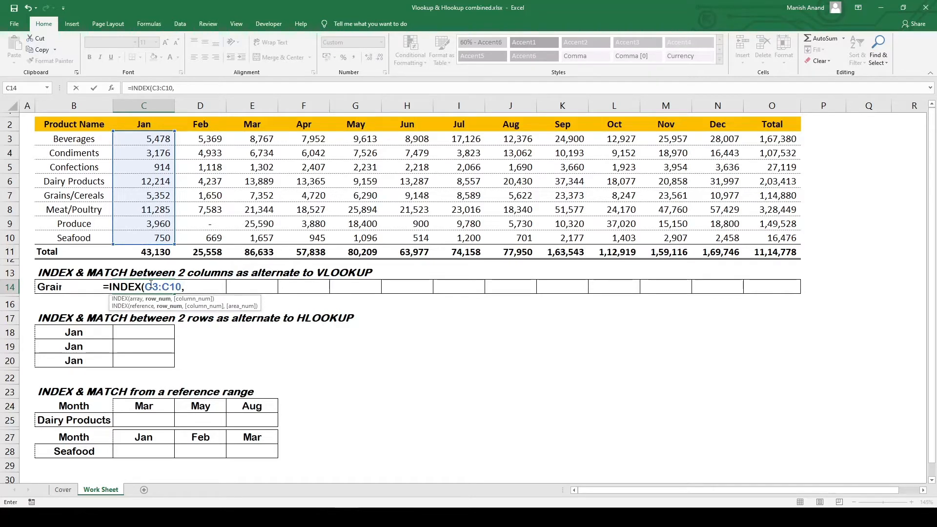
- Nest a MATCH function as the row number, with the absolute reference $B$14 as its lookup value
type("mat")
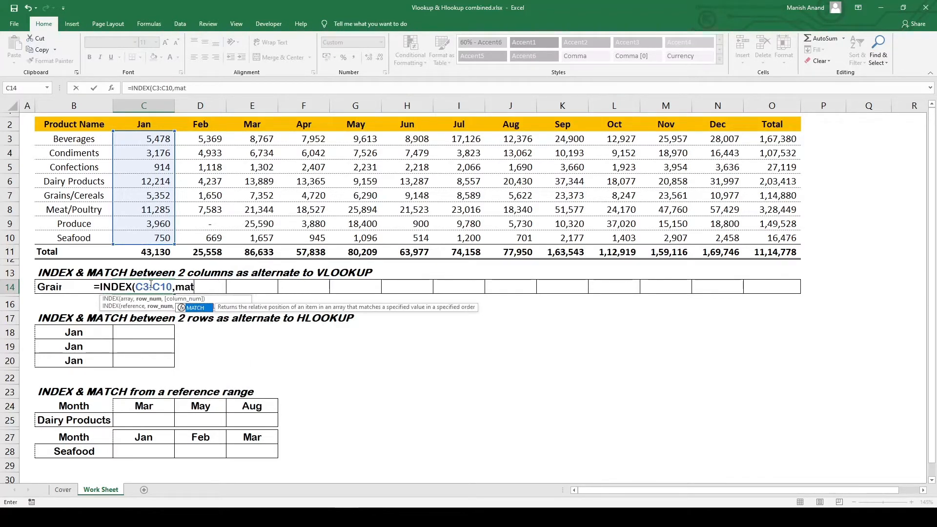
key("Tab")
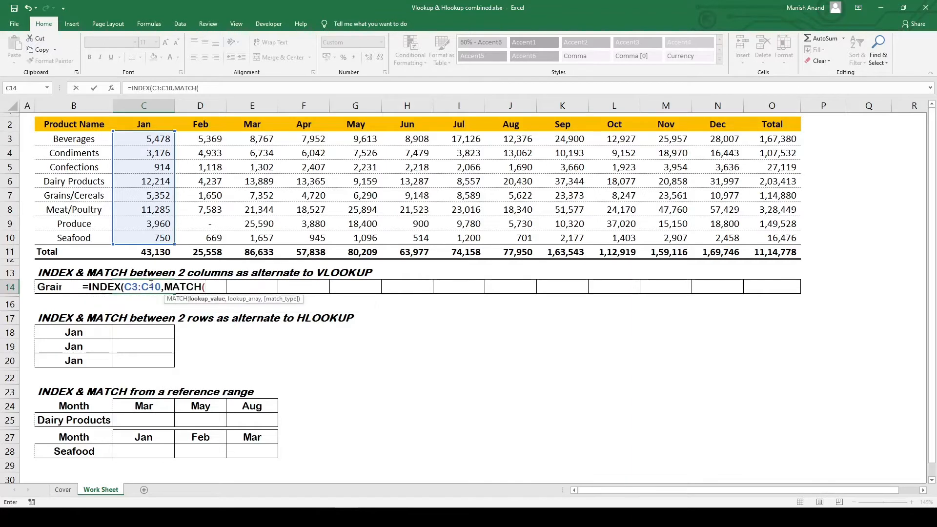
key("Left")
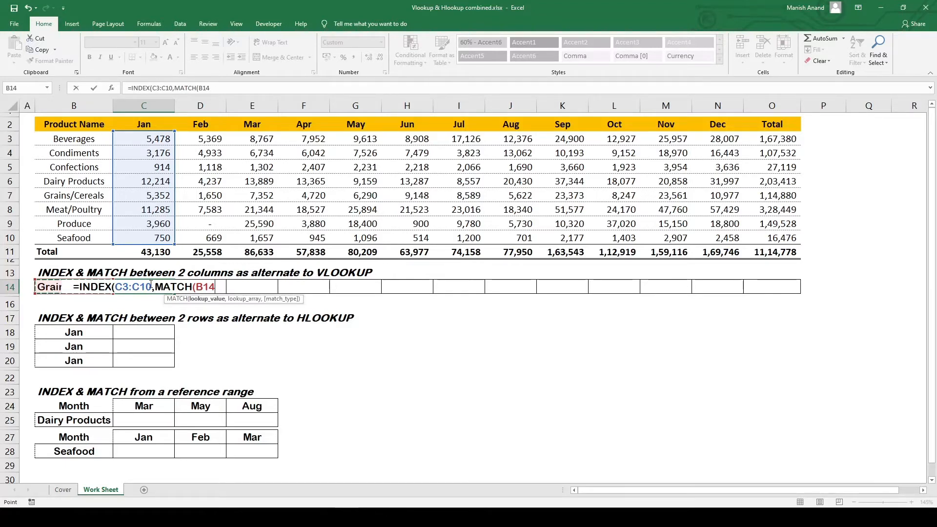
key("F4")
key("F4")
key("F4")
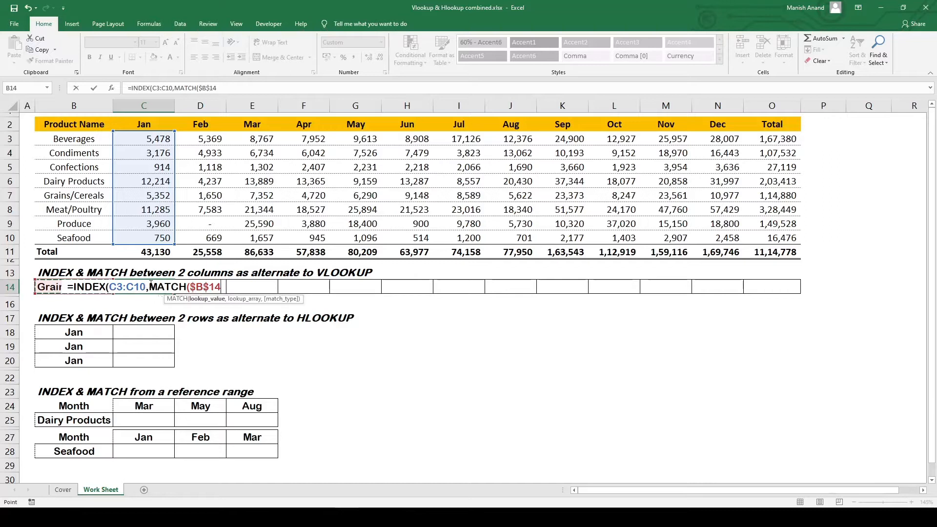
key("F4")
key("F4")
- Complete the MATCH with the absolute lookup array $B$3:$B$10 and match type 0, and enter the formula in C14
type(",")
key("Up")
key("Up")
key("Up")
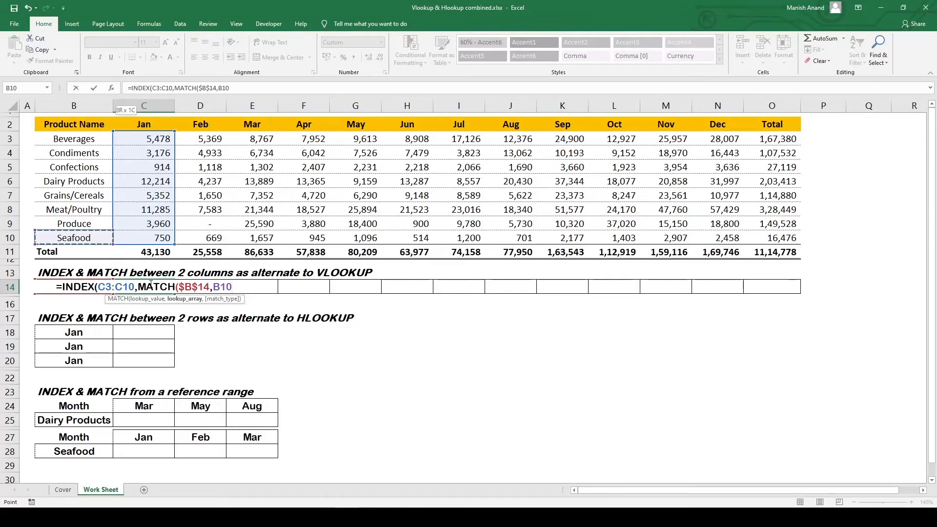
key("ctrl+shift+Up")
key("shift+Down")
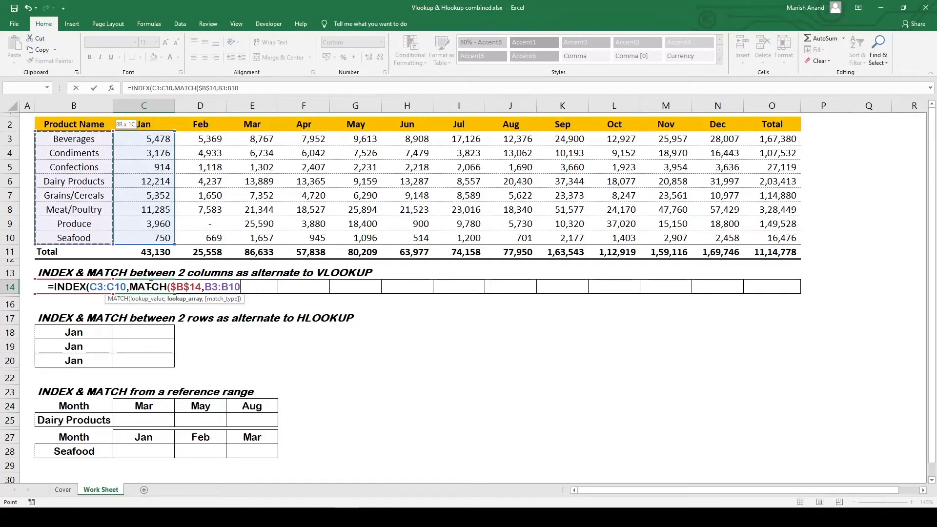
key("F4")
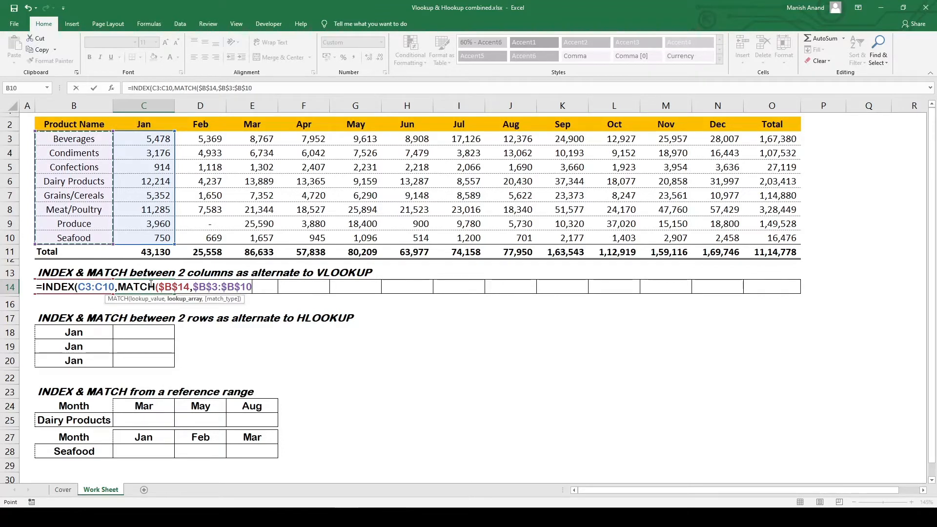
type(",0")
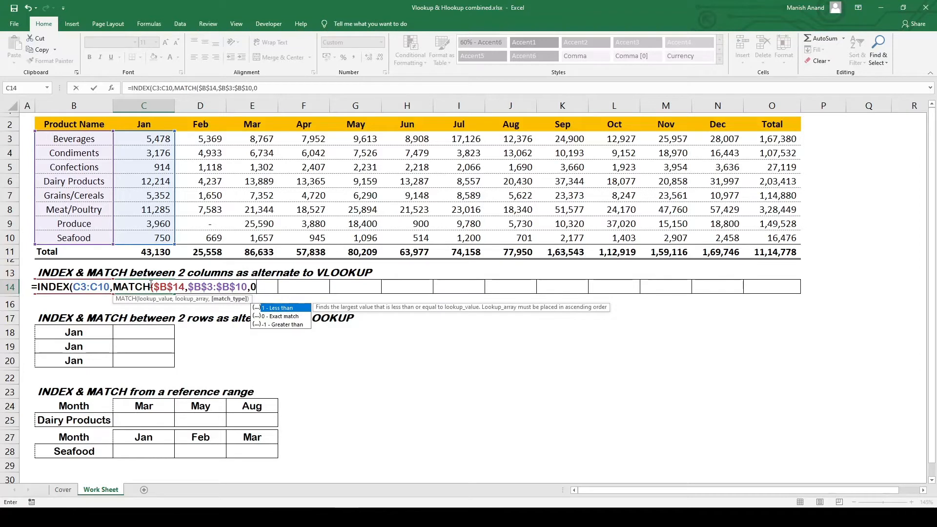
type(")")
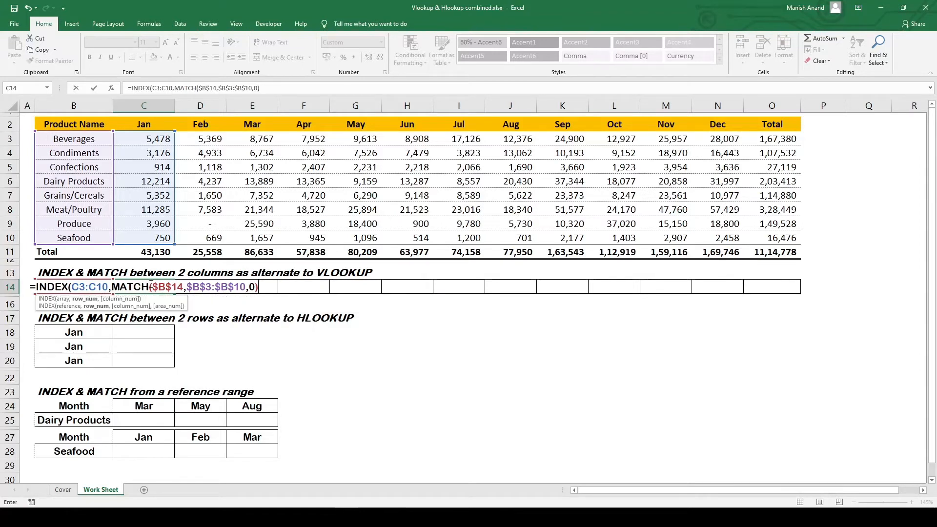
type(")")
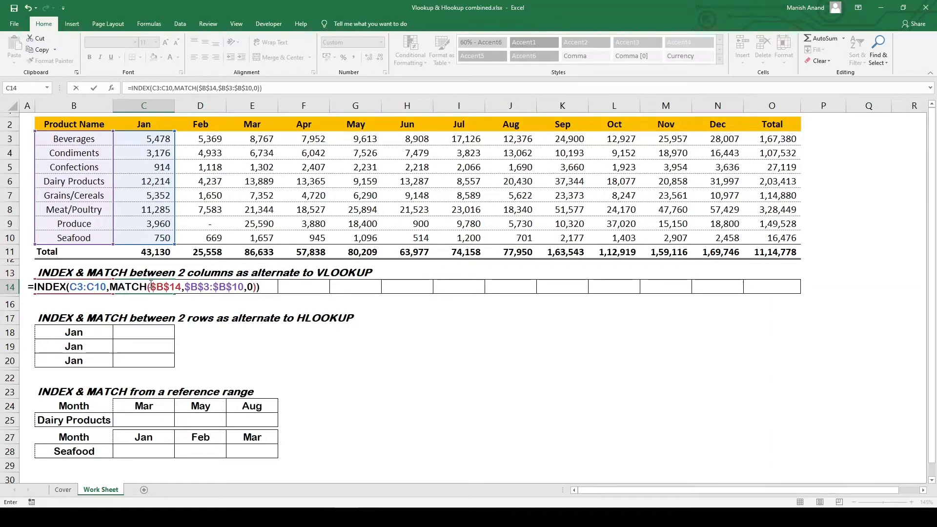
key("Return")
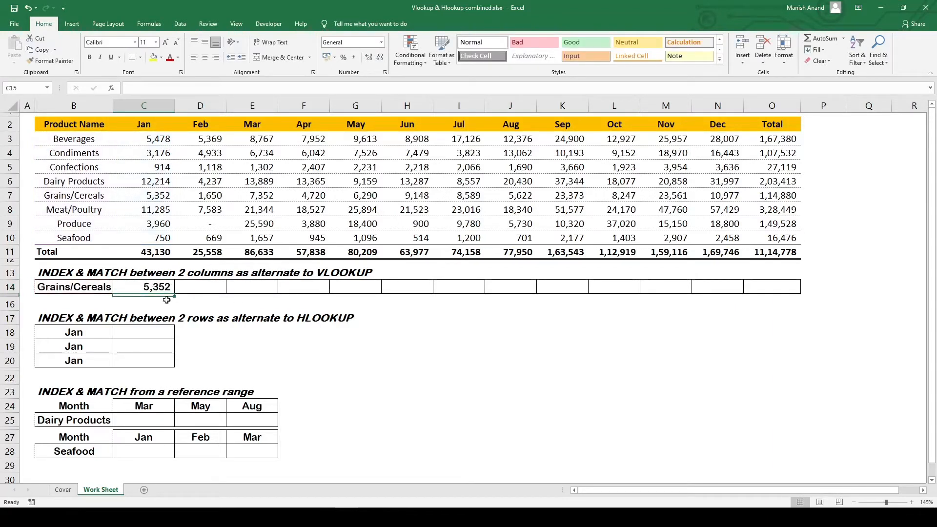
- Check the C14 result against the table's Grains/Cereals row and copy its formula across through G14
left_click(149, 287)
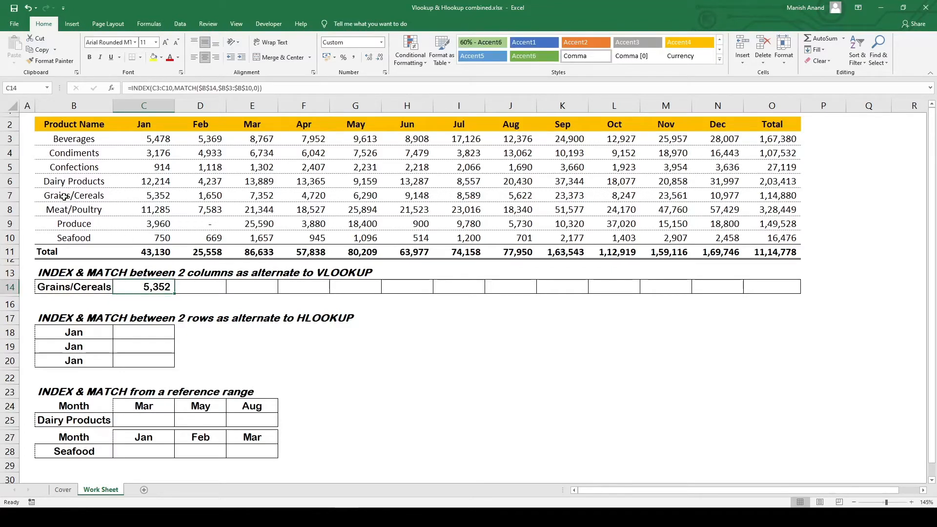
left_click_drag(63, 199, 141, 191)
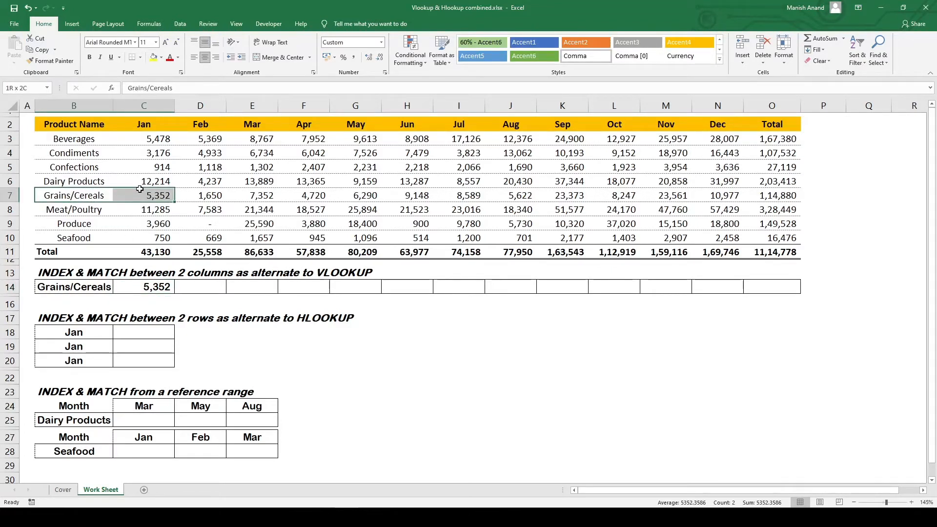
left_click(158, 287)
key("ctrl+c")
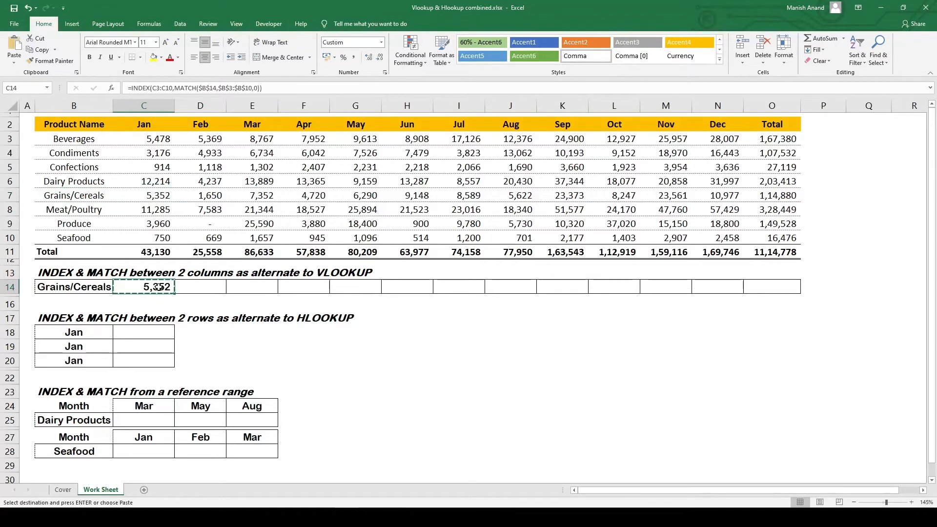
key("shift+Right")
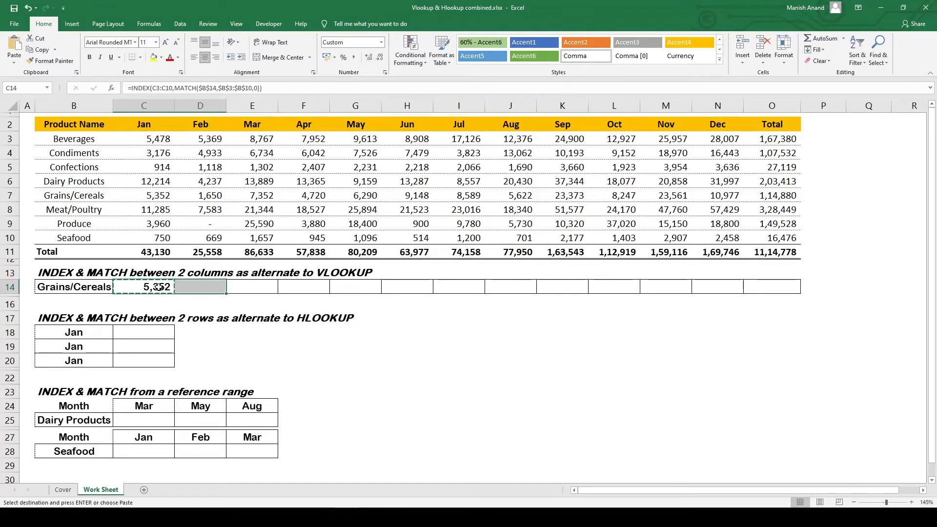
key("shift+Right")
key("shift+Right")
key("shift+Right")
key("Return")
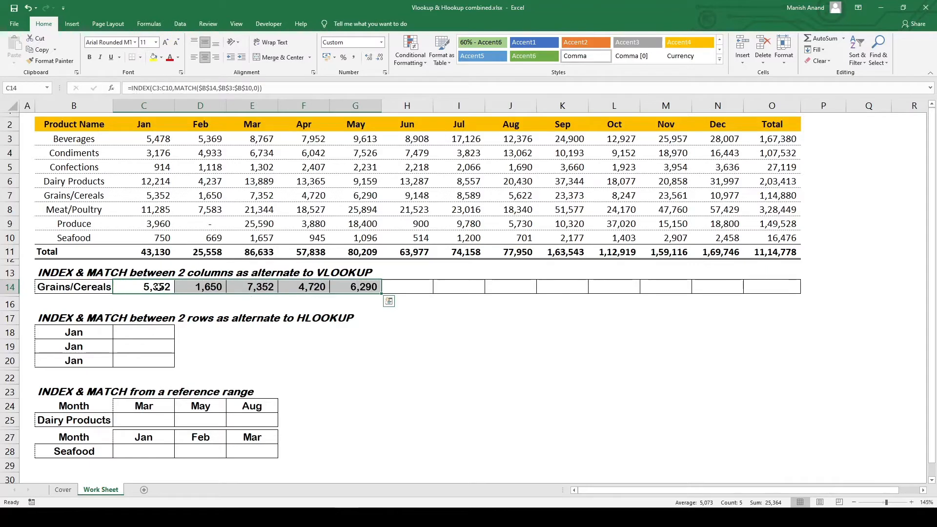
- Inspect the copied formula in D14 and compare it with the Grains/Cereals figures for January and February
key("Right")
key("Down")
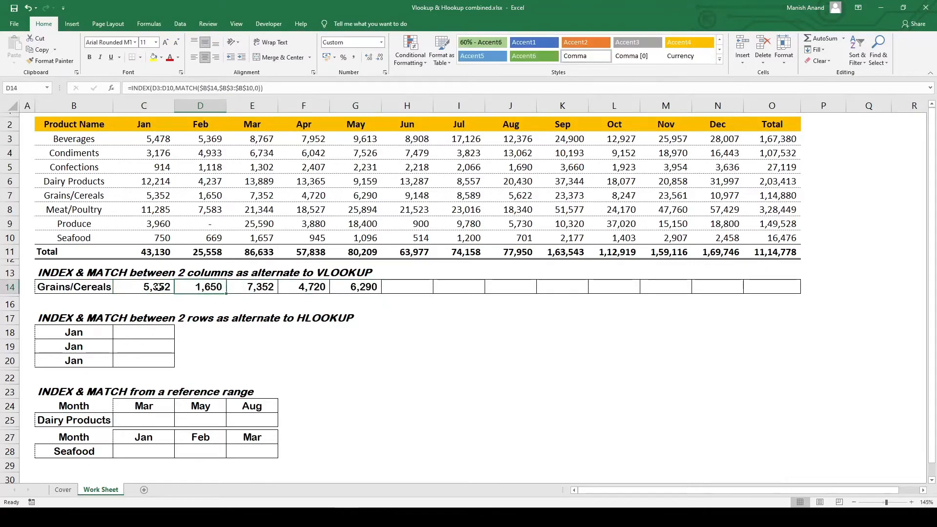
key("F2")
key("Escape")
left_click_drag(91, 199, 199, 200)
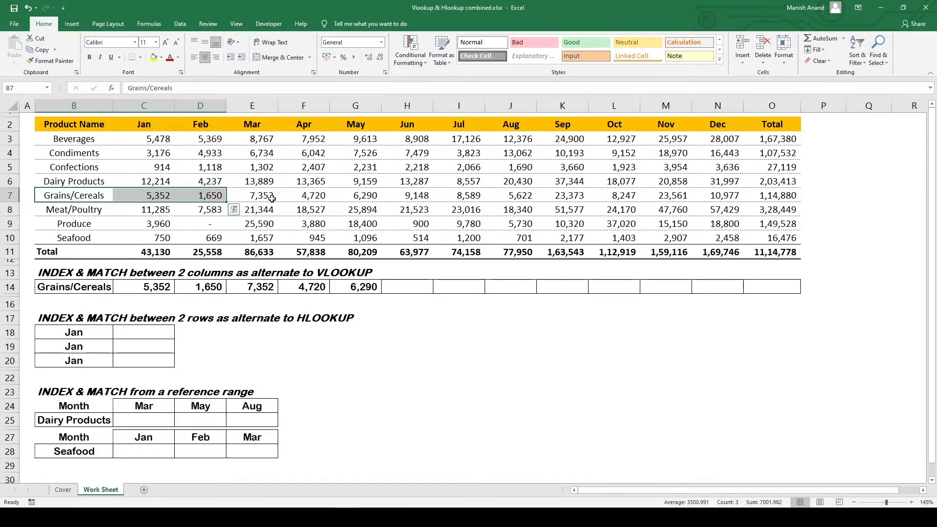
- Inspect the copied formulas in E14 and F14, and highlight the INDEX array argument in C14's formula
left_click(269, 290)
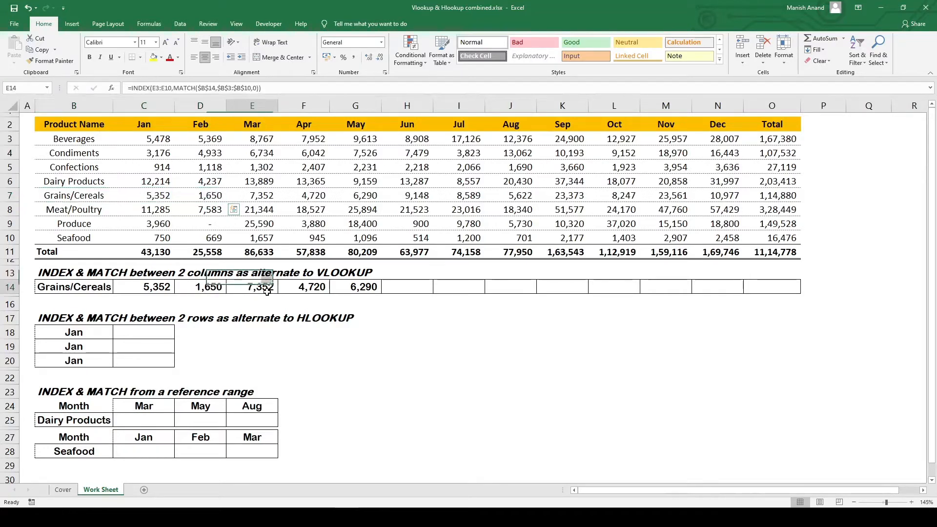
left_click(304, 286)
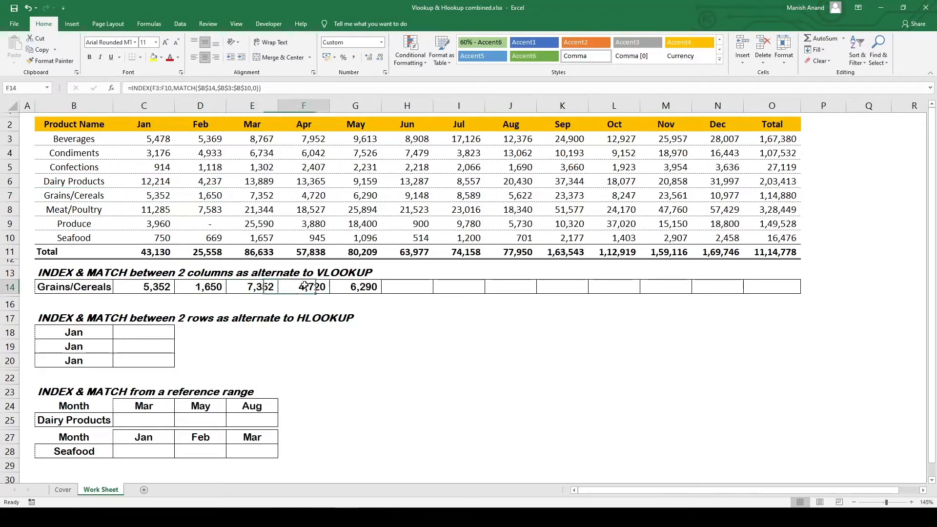
left_click(168, 285)
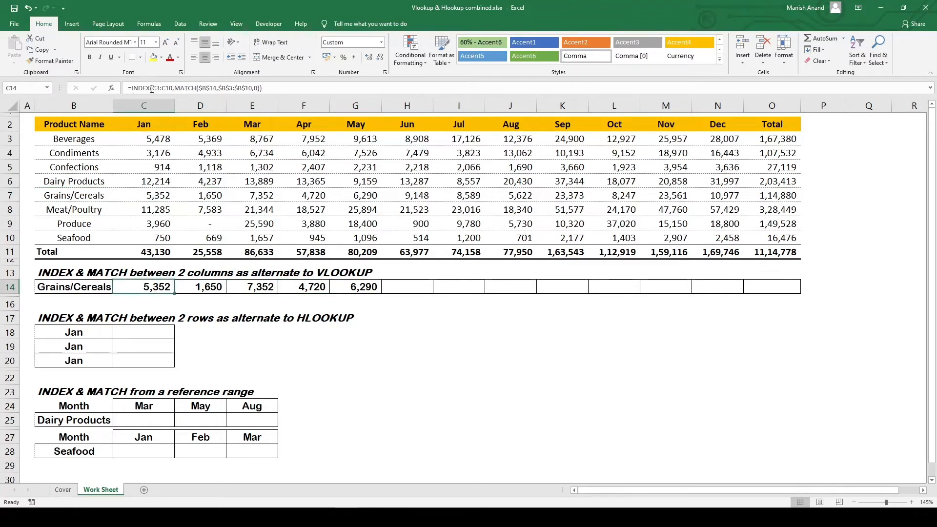
left_click_drag(151, 89, 173, 88)
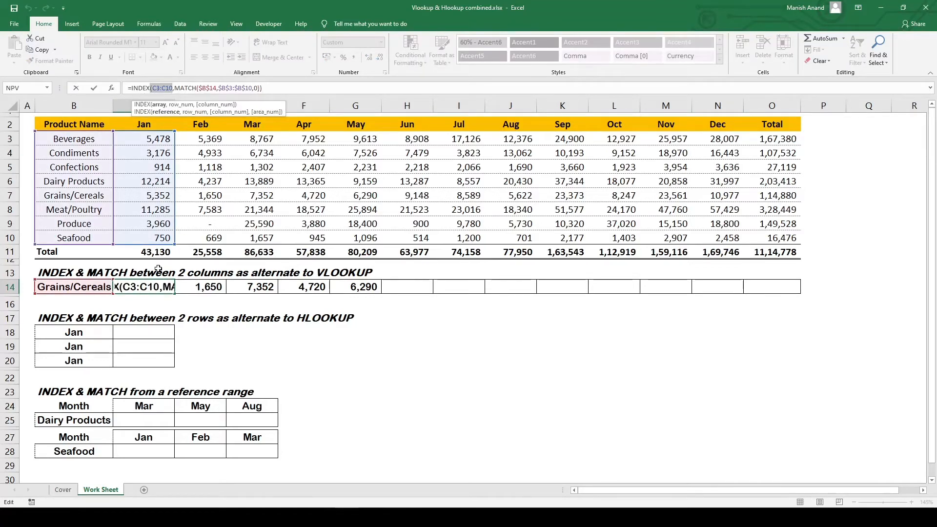
key("Escape")
- Examine the ranges referenced by the formulas in D14 and E14 to see how the INDEX array shifts by column
key("Right")
key("F2")
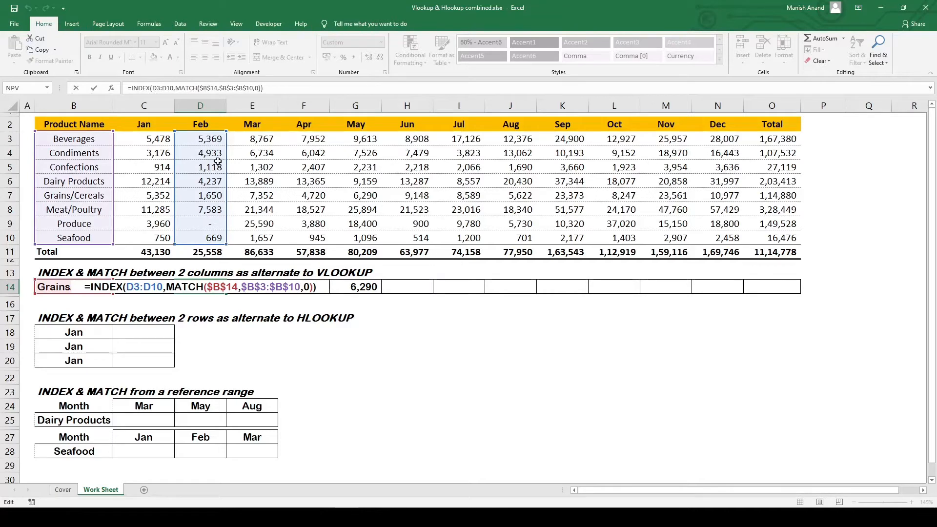
key("Escape")
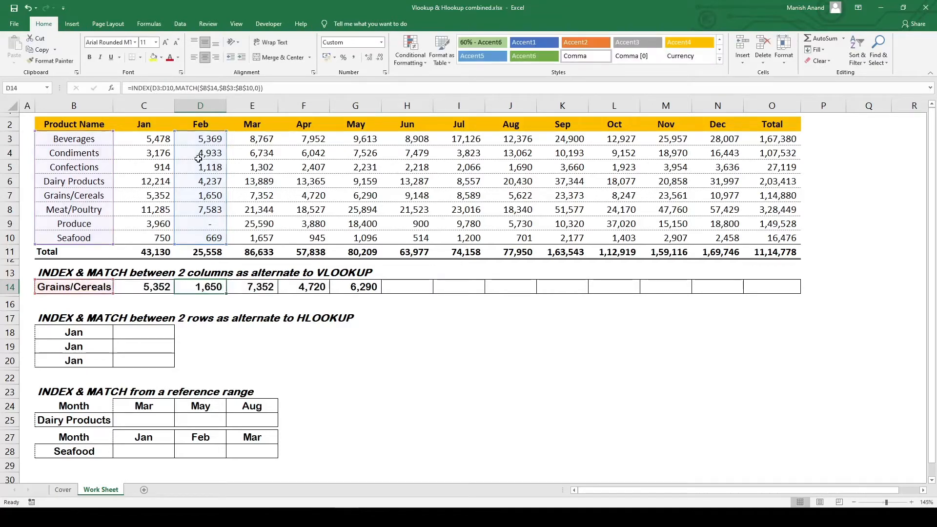
key("Right")
key("F2")
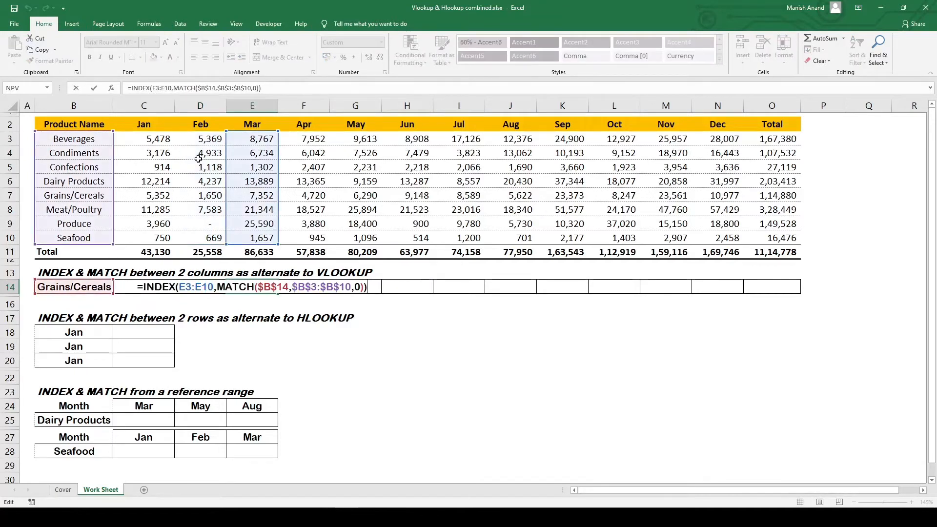
key("Escape")
key("Right")
key("Right")
key("Right")
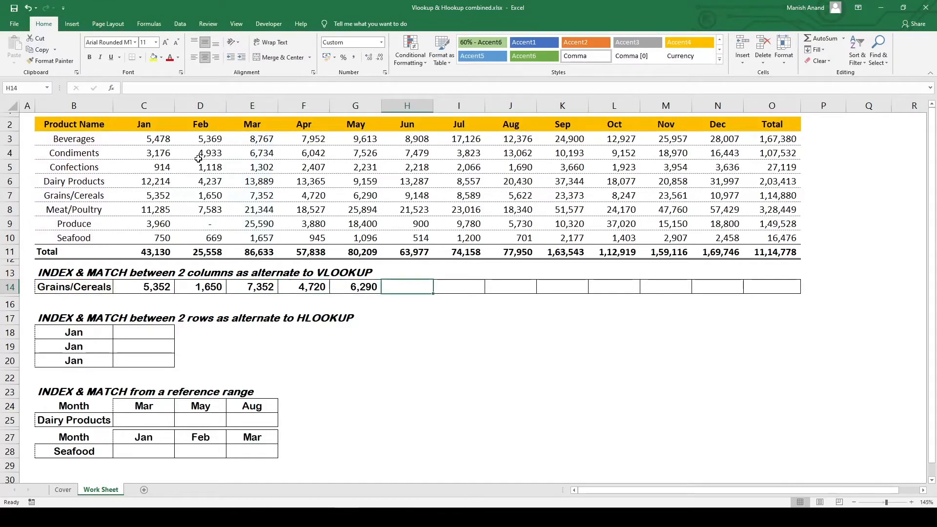
key("Left")
key("Left")
key("Left")
key("Left")
key("Left")
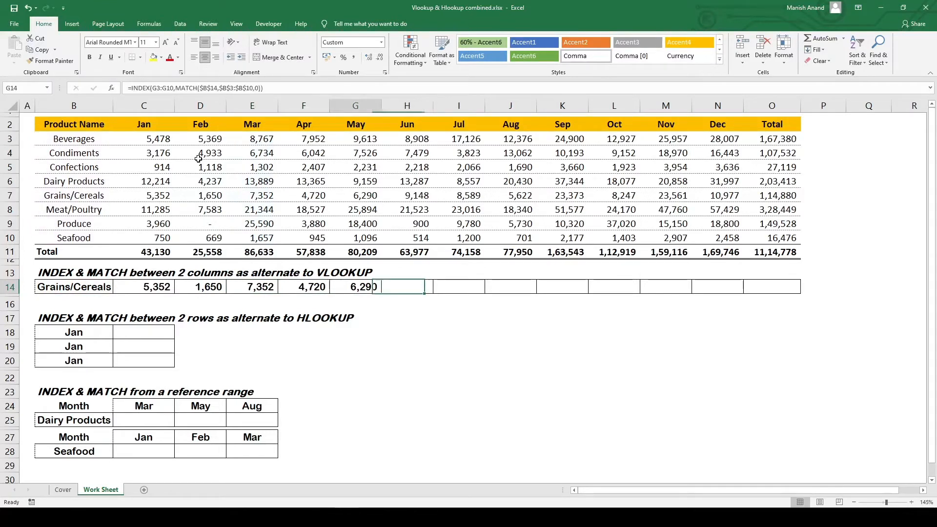
key("Down")
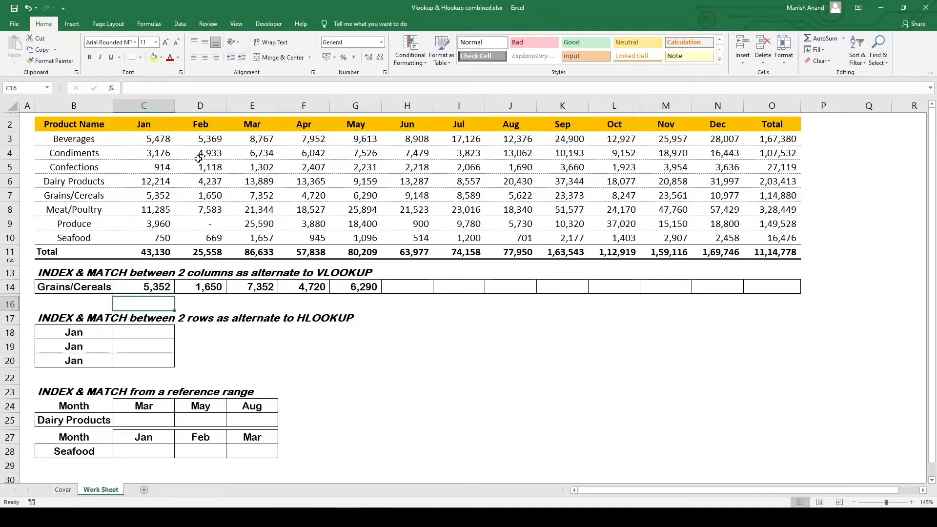
- Try starting a VLOOKUP formula in I14 with B14 as the lookup value
key("Up")
key("Right")
key("Right")
key("Right")
key("Right")
key("Right")
key("Right")
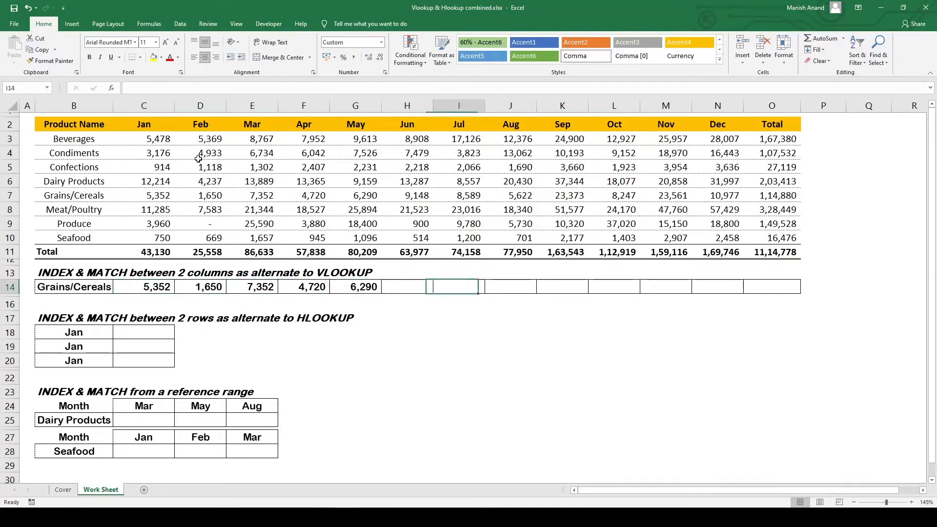
type("=vl")
key("Tab")
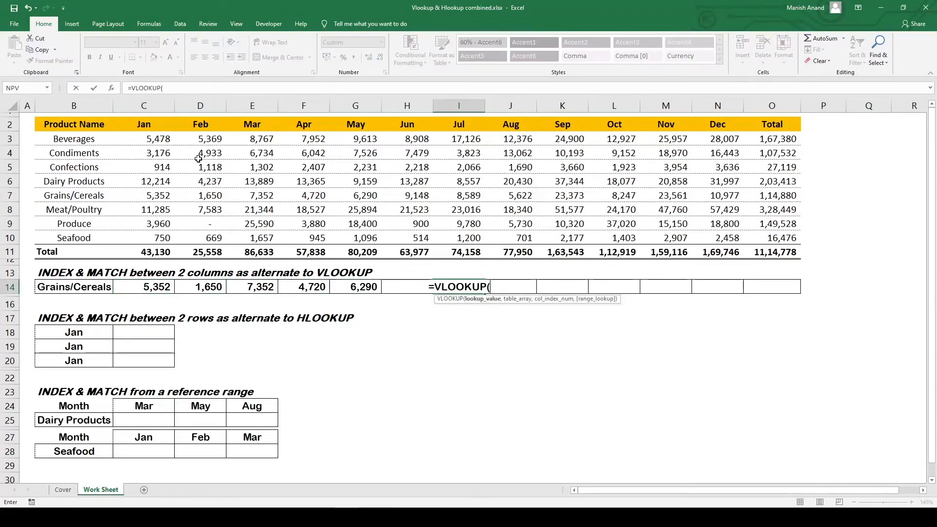
key("Left")
key("Left")
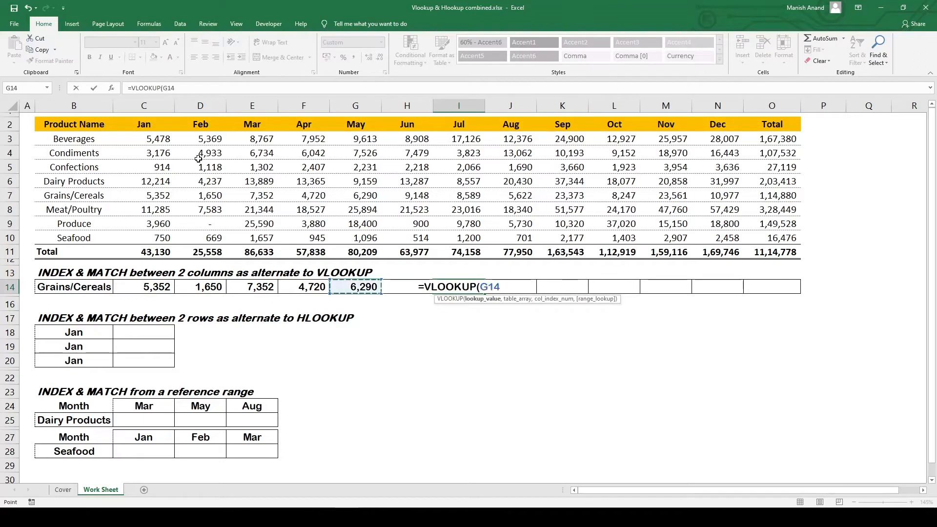
key("ctrl+Left")
type(",")
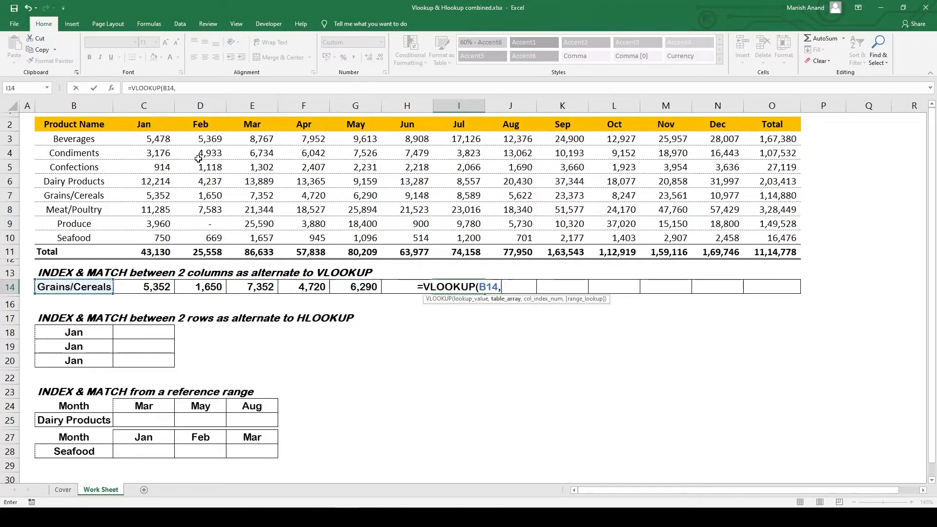
- Try supplying the table range B3:N10 as an absolute reference for the VLOOKUP table array
key("Up")
key("Up")
key("Up")
key("Up")
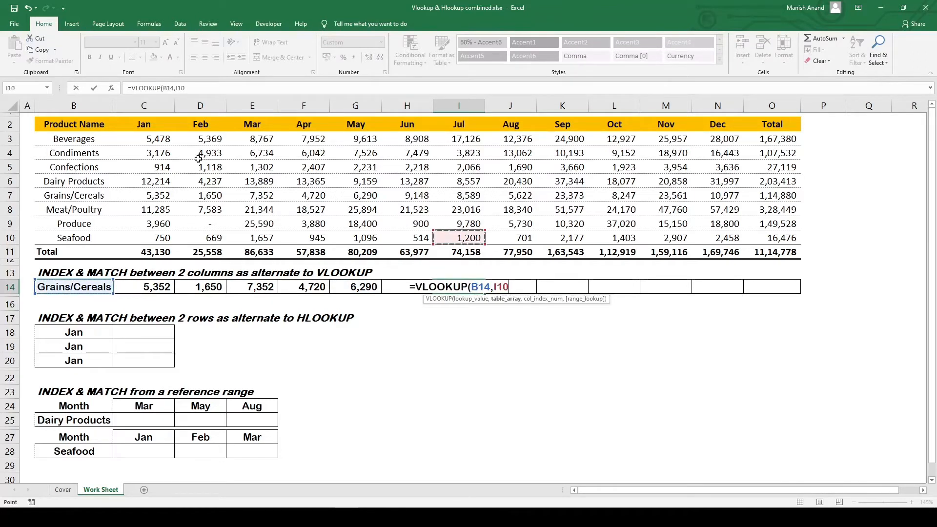
key("ctrl+Left")
key("ctrl+shift+Up")
key("shift+Down")
key("ctrl+shift+Right")
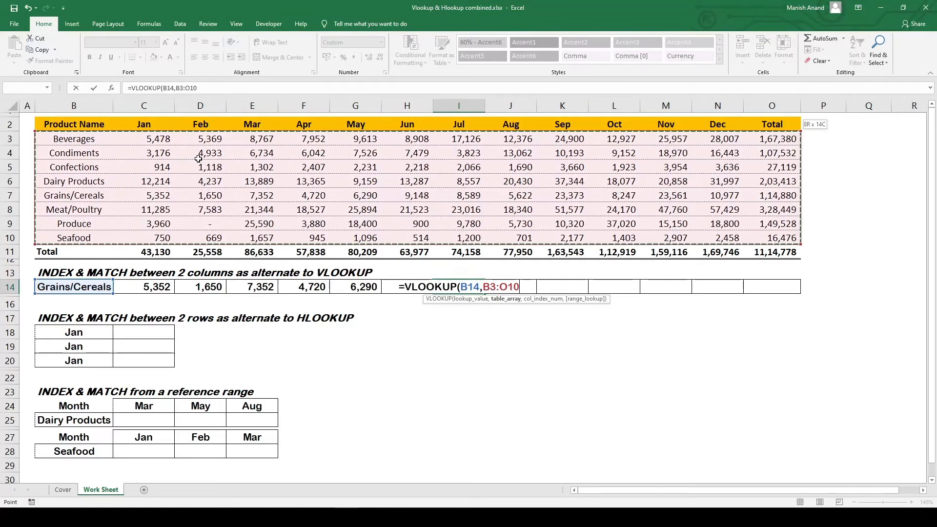
key("shift+Left")
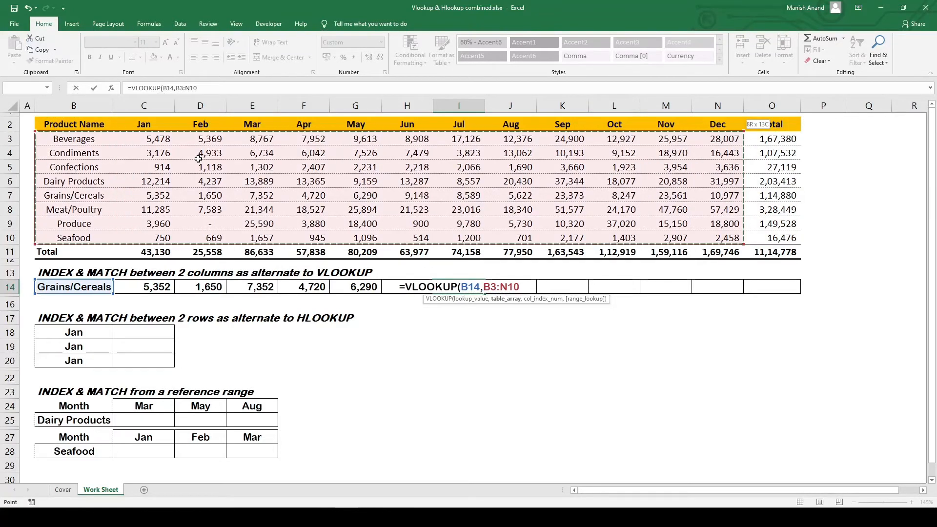
key("F4")
type(",")
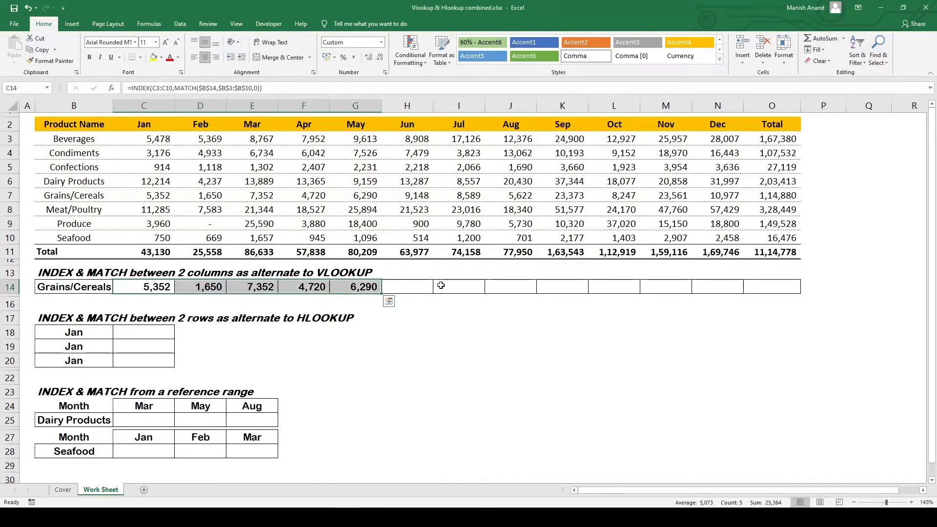
- Start an INDEX formula in I14 with the July figures $I$3:$I$10 as its absolute array
left_click(441, 286)
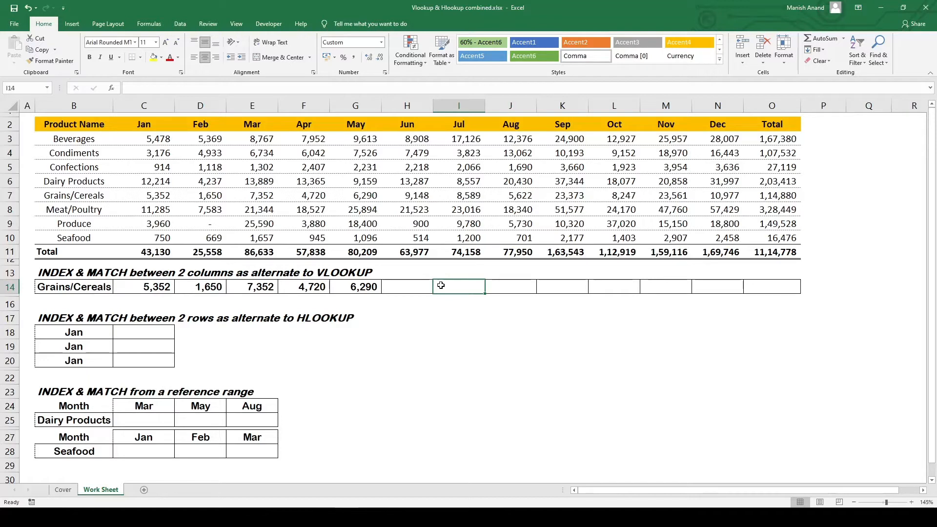
type("=ind")
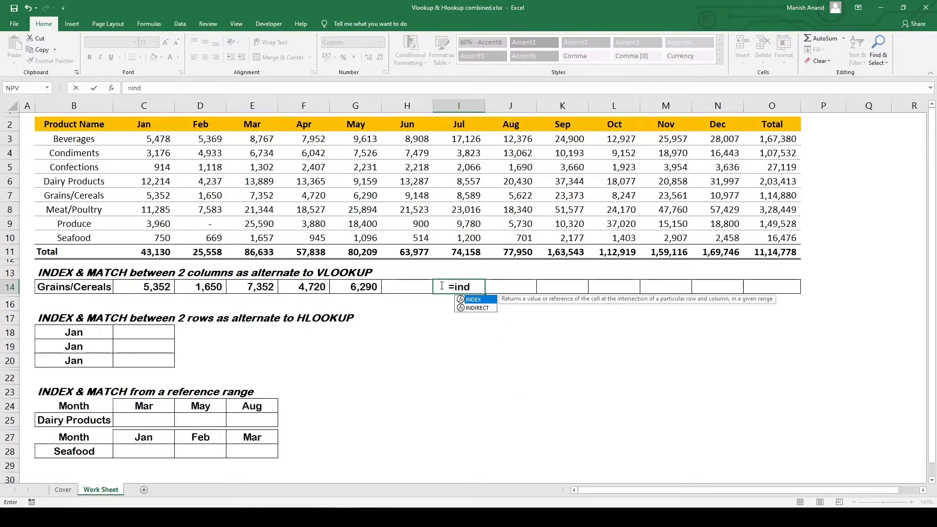
key("Tab")
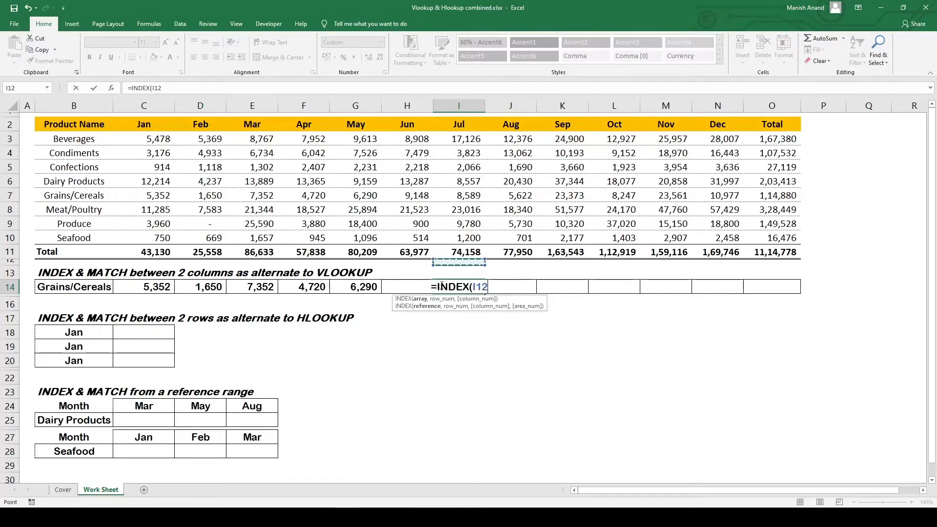
left_click_drag(462, 238, 464, 139)
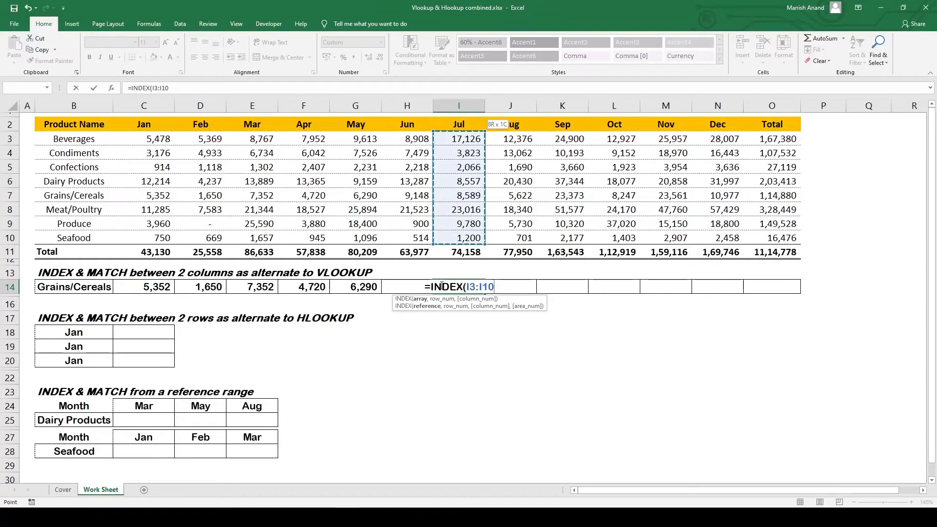
key("F4")
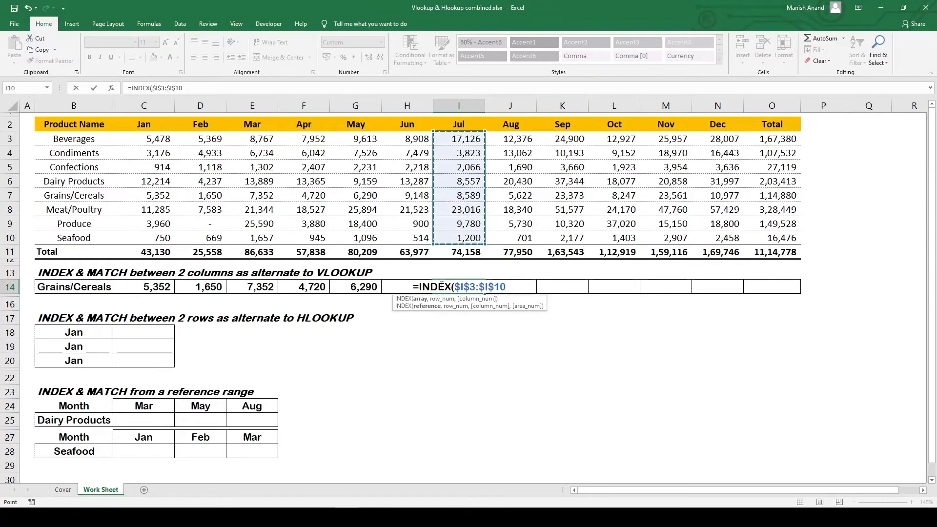
type(",")
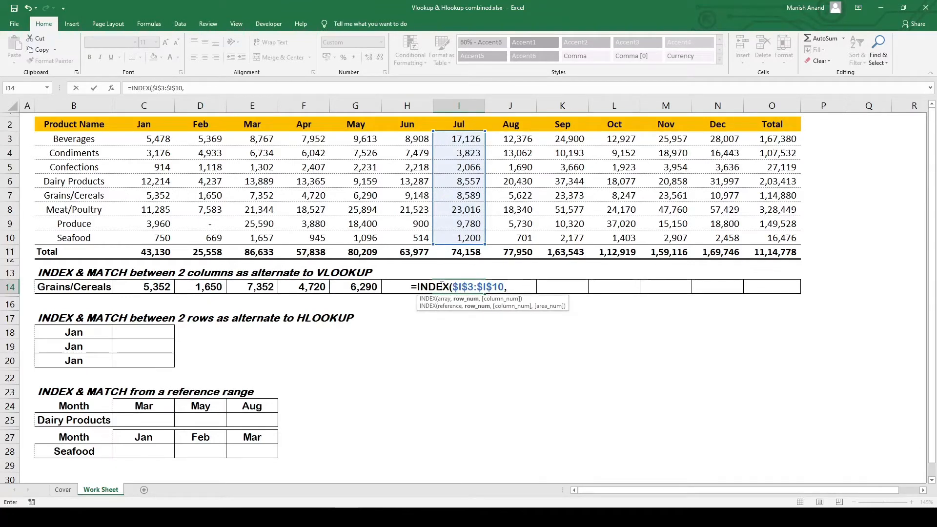
- Nest a MATCH function as the row number of the I14 formula, using absolute reference $B$14 as its lookup value
type("mat")
key("Tab")
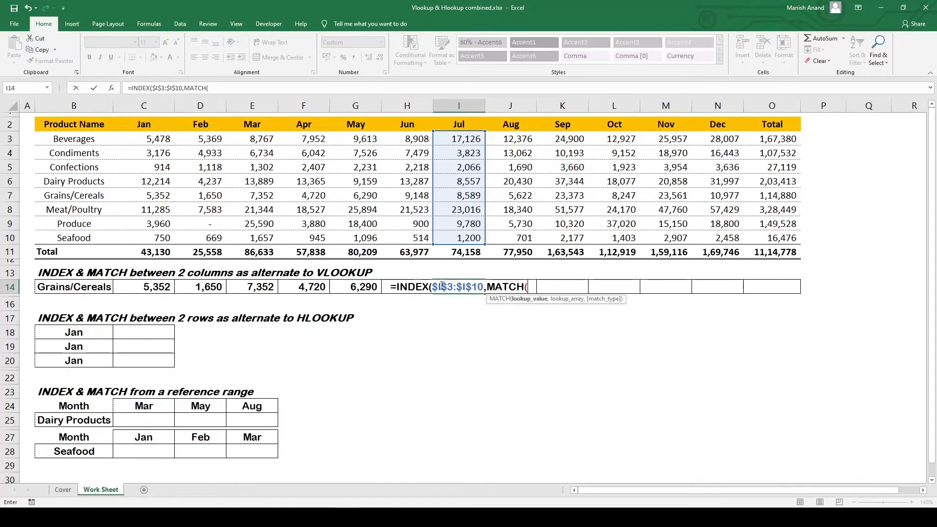
key("Left")
key("Left")
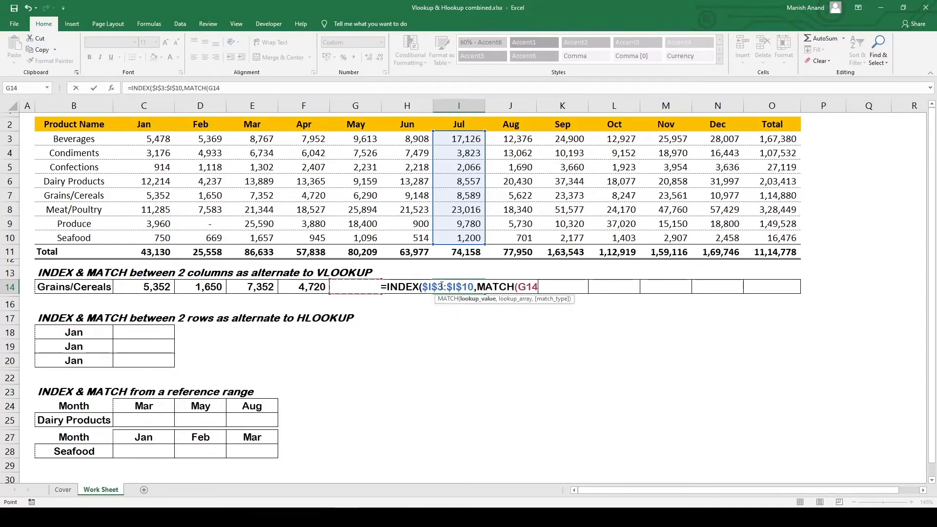
key("Left")
key("Left")
key("Left")
key("Left")
key("Left")
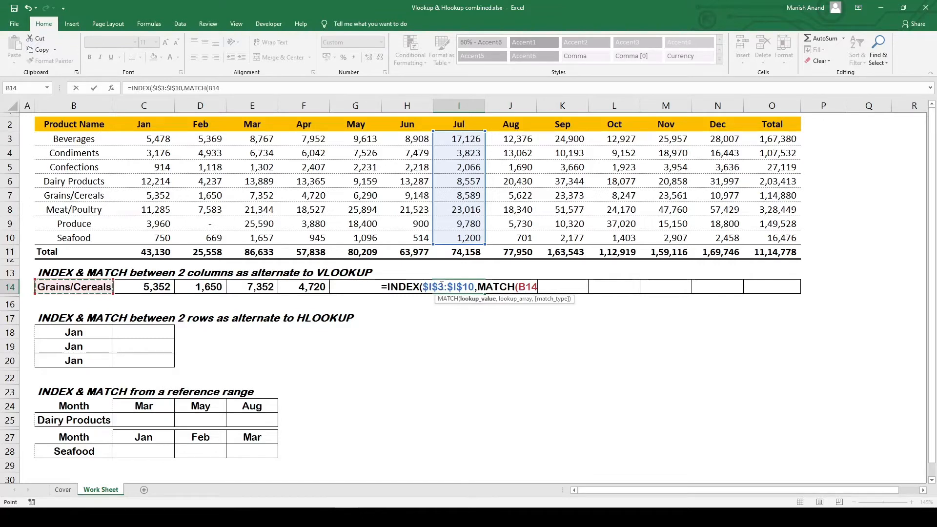
key("F4")
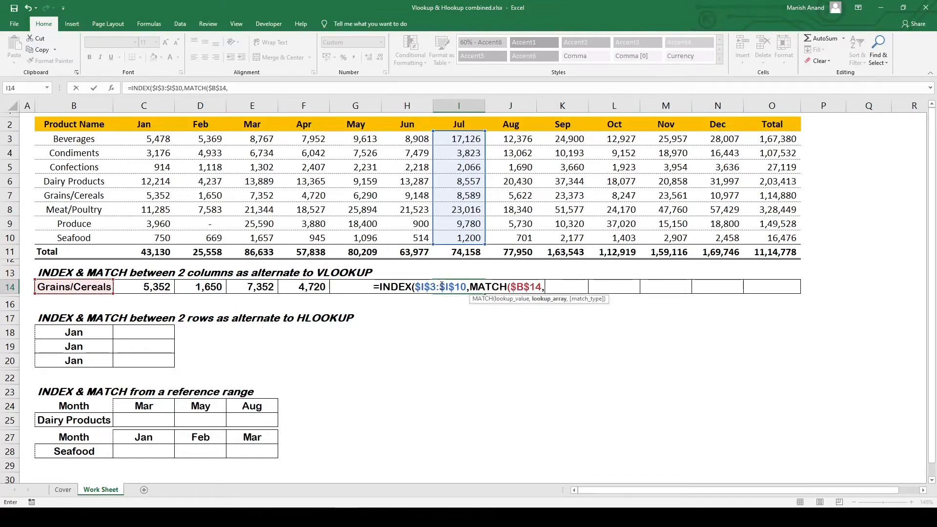
type(",")
- Complete the MATCH in I14 with absolute lookup array $B$3:$B$10 and match type 0, and enter the formula
key("Up")
key("Up")
key("Up")
key("ctrl+Left")
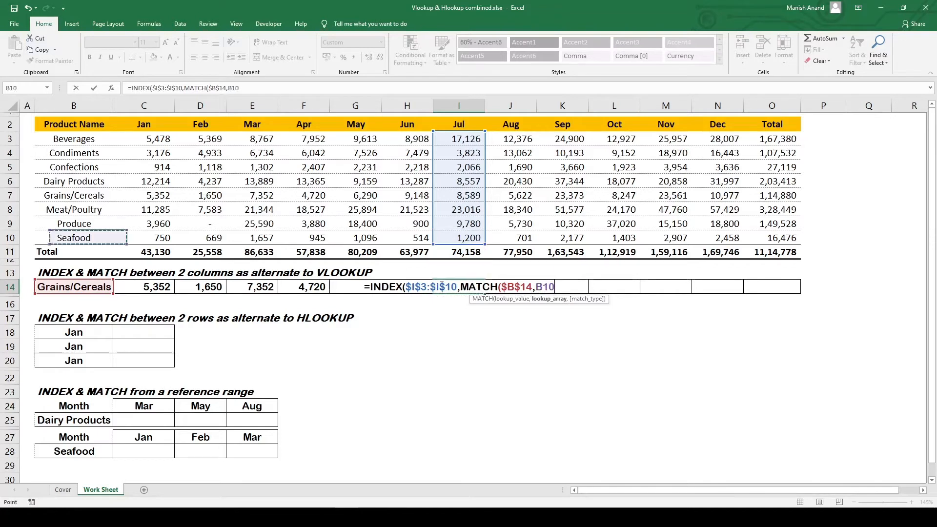
key("ctrl+shift+Up")
key("shift+Down")
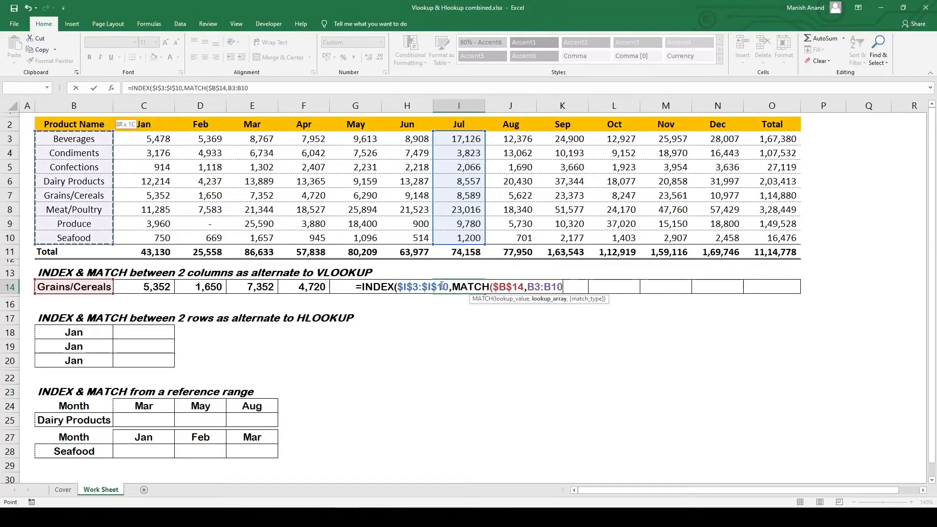
key("F4")
type(",")
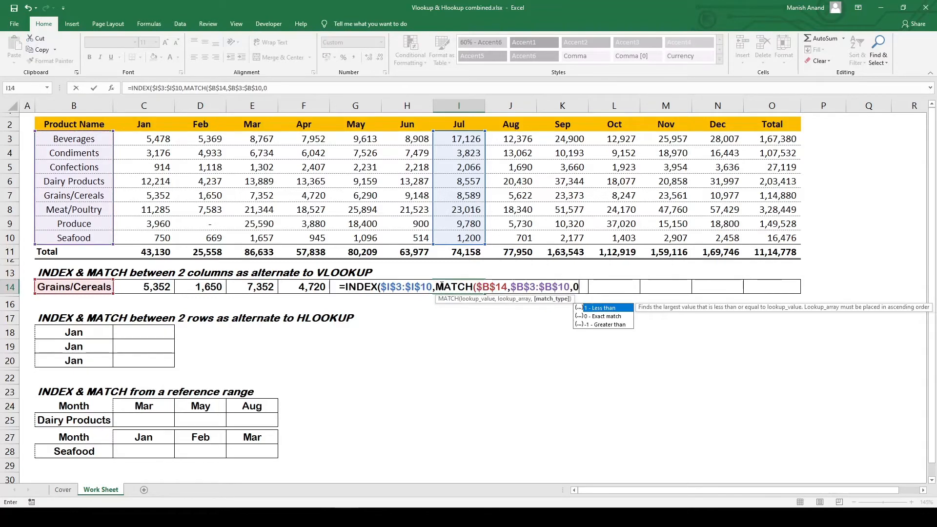
type("0))")
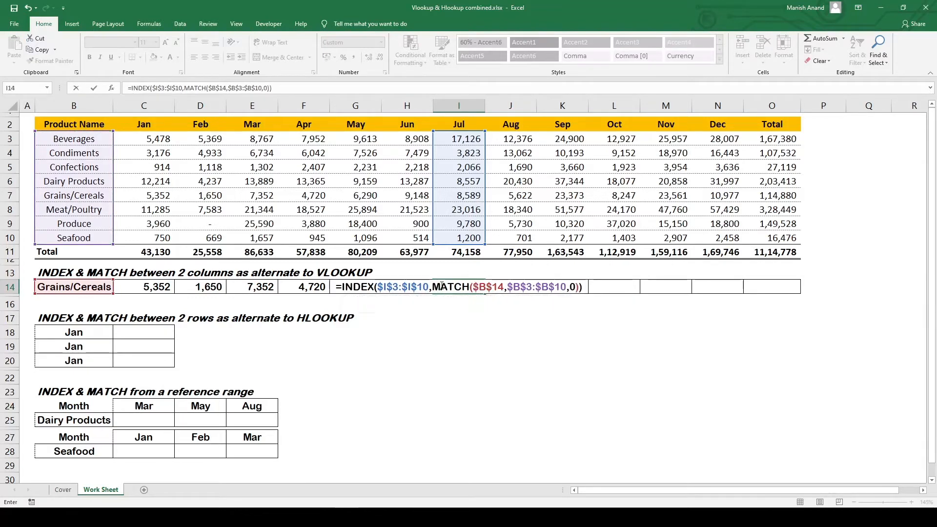
key("ctrl+Return")
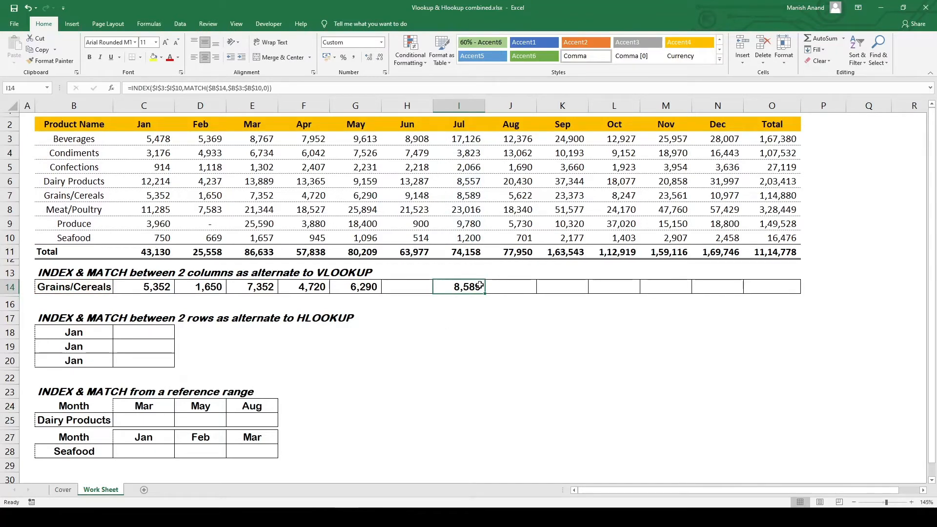
- Check the I14 result against the July figure in the table's Grains/Cereals row
left_click_drag(458, 195, 66, 198)
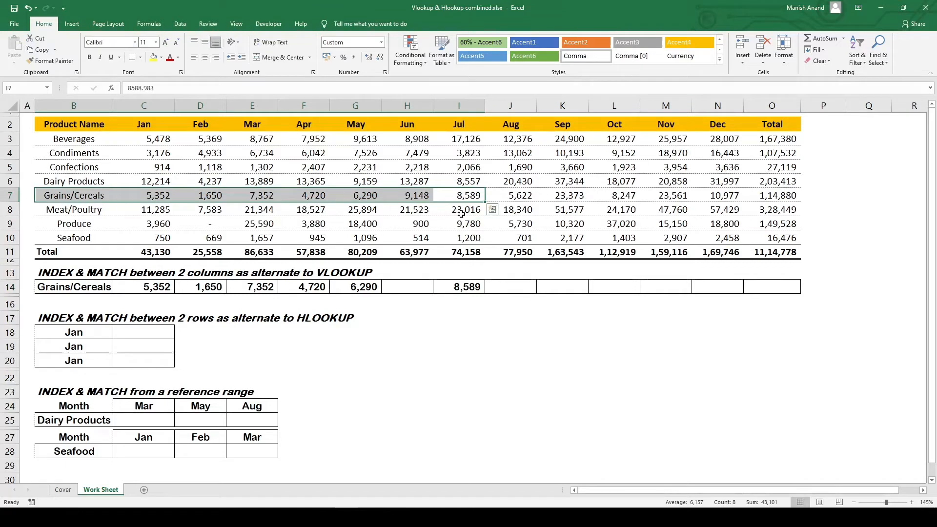
left_click(467, 285)
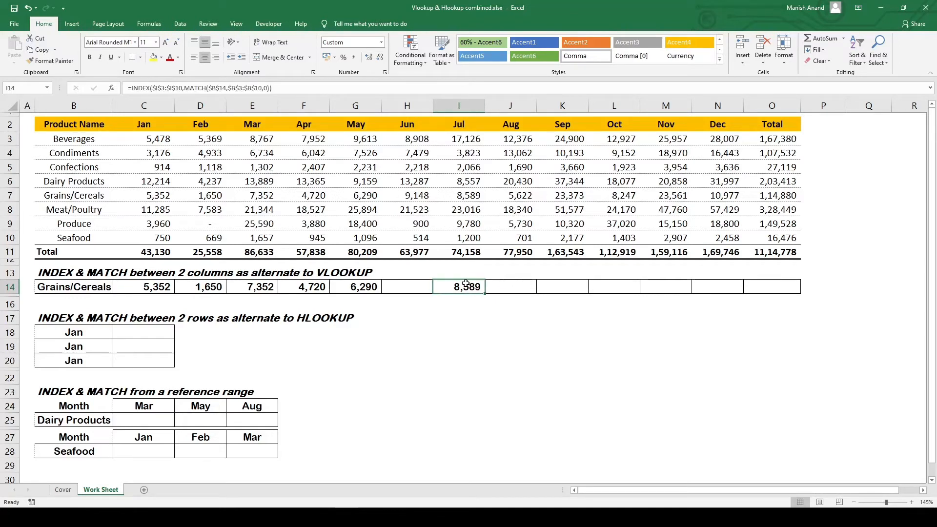
- Start a VLOOKUP formula in J14 with B14 as its lookup value
key("Right")
type("=vl")
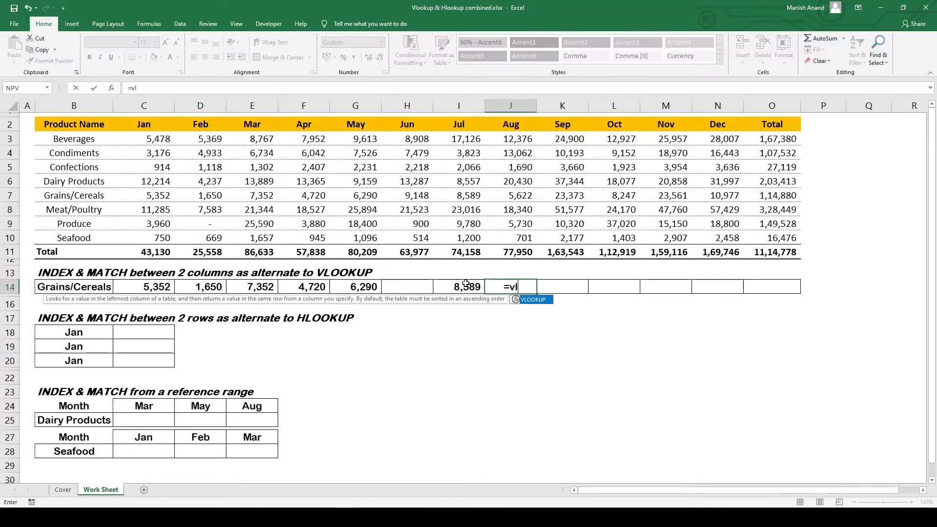
key("Tab")
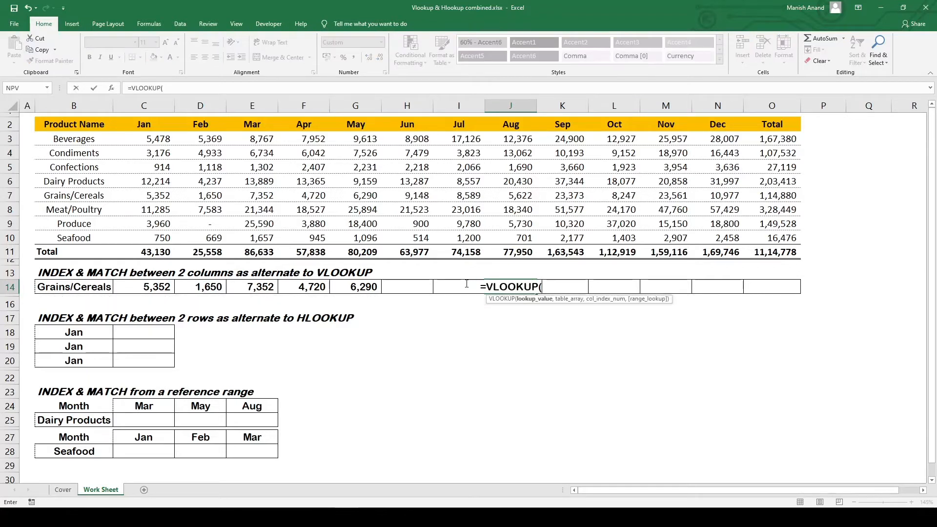
key("Left")
key("Left")
key("Left")
key("Left")
key("Left")
key("Left")
key("Left")
key("Left")
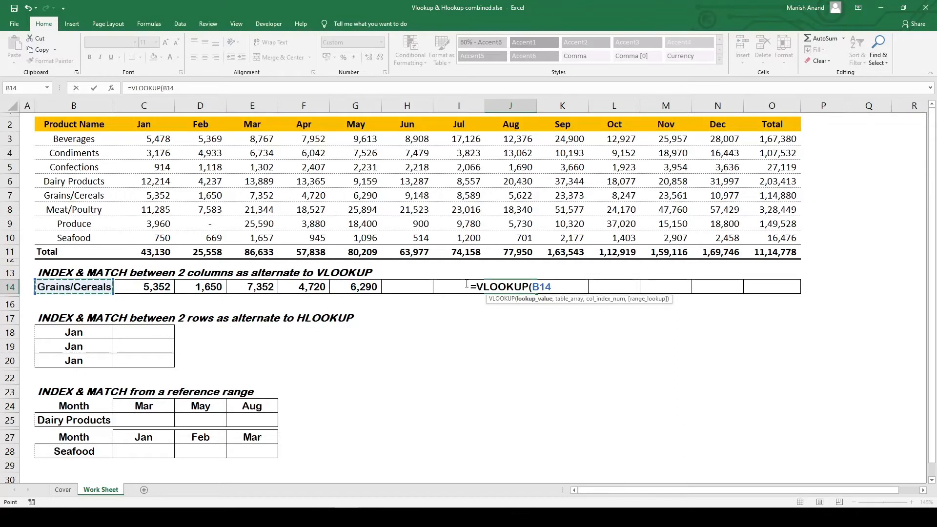
- Set the table array of the J14 VLOOKUP to B3:N10, covering the product names through the December figures
type(",")
key("Up")
key("Up")
key("Up")
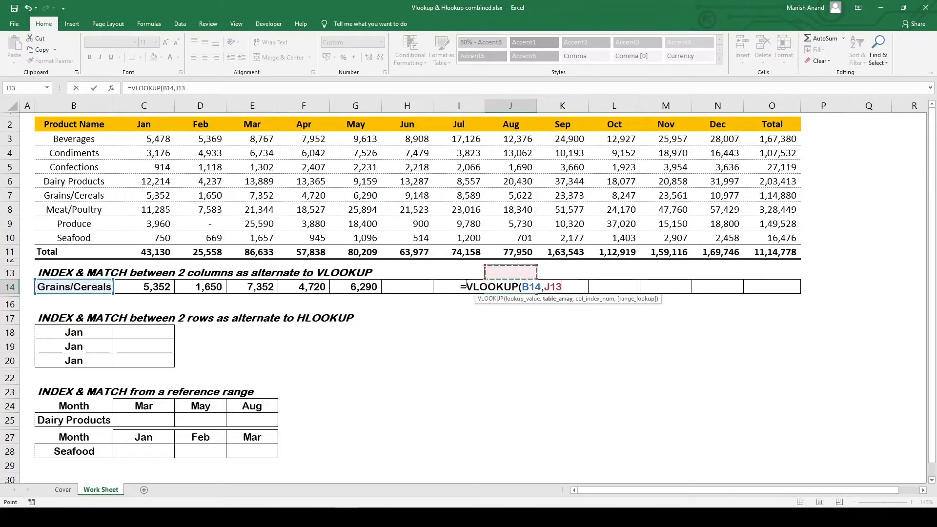
key("Left")
key("Left")
key("Left")
key("Left")
key("Left")
key("Left")
key("Left")
key("Left")
key("shift+Up")
key("shift+Up")
key("shift+Up")
key("shift+Up")
key("shift+Up")
key("shift+Up")
key("shift+Up")
key("shift+Right")
key("shift+Right")
key("shift+Right")
key("shift+Right")
key("shift+Right")
key("shift+Right")
key("shift+Right")
key("shift+Right")
key("shift+Right")
key("shift+Right")
key("shift+Right")
key("shift+Right")
key("shift+Right")
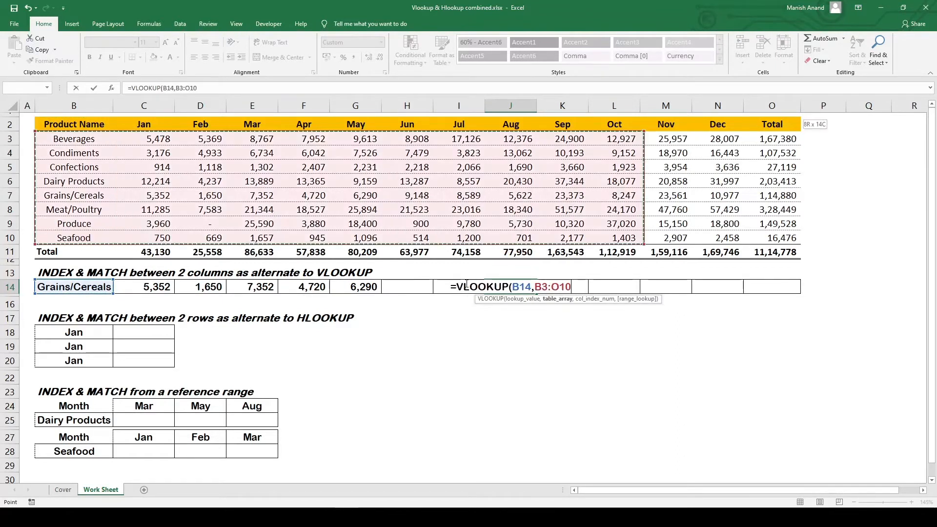
key("shift+Left")
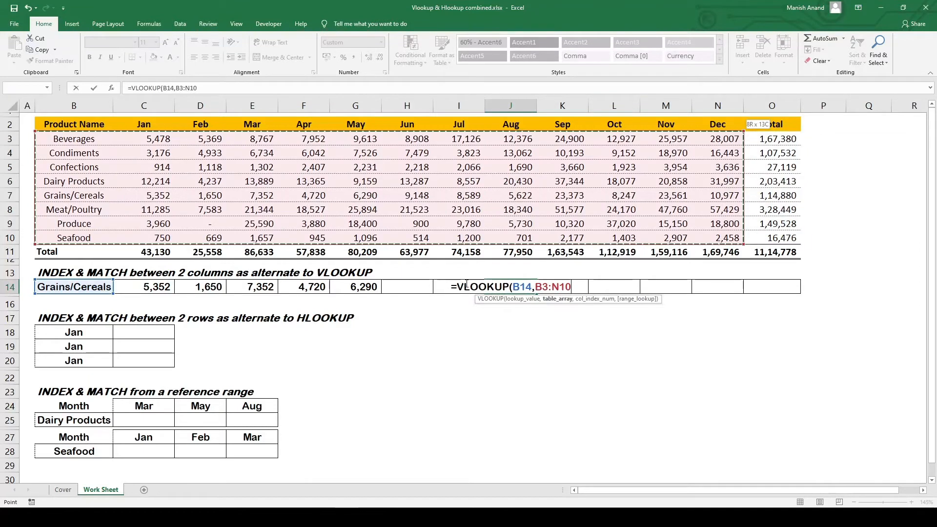
- Complete the J14 VLOOKUP with column index 8 and exact match 0, and enter the formula
type(",")
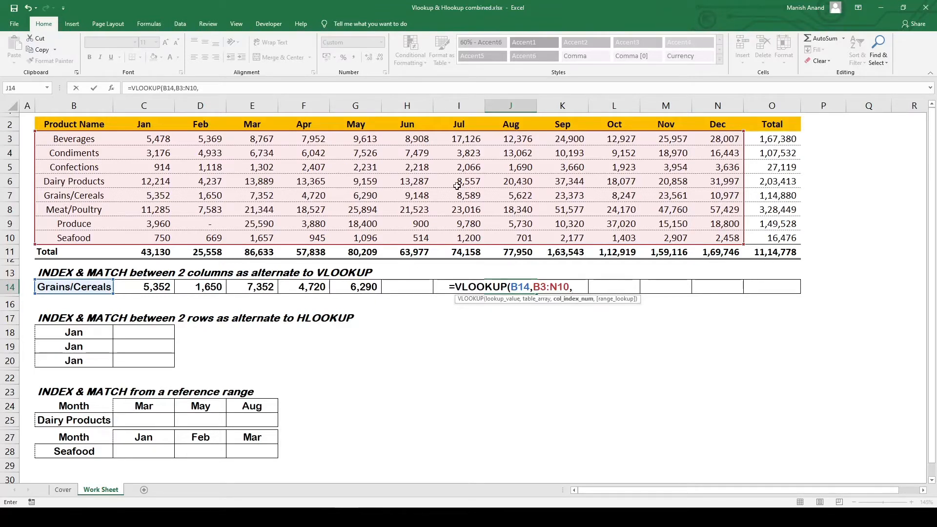
type("8")
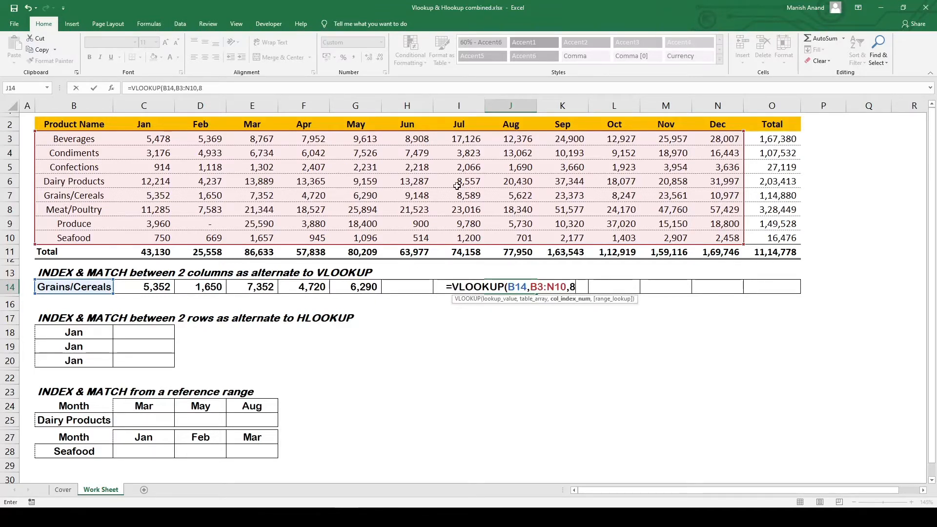
type(",0)")
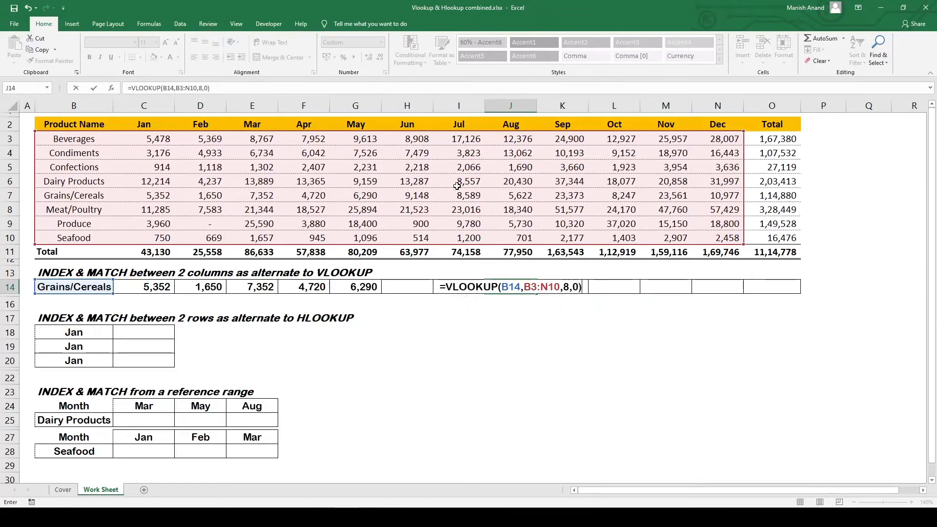
key("Return")
- Compare the VLOOKUP in J14 with the INDEX and MATCH formula in I14, and examine the table's Grains/Cereals row
key("Left")
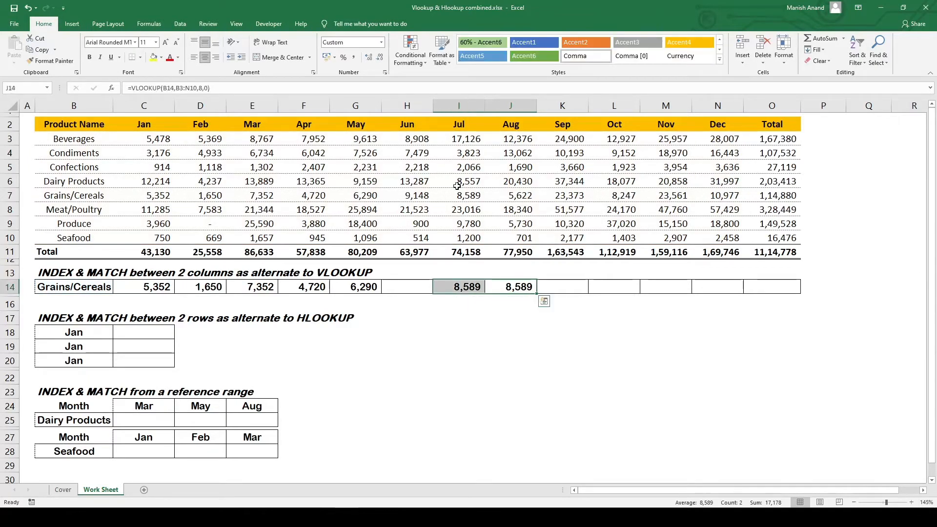
key("Right")
key("Left")
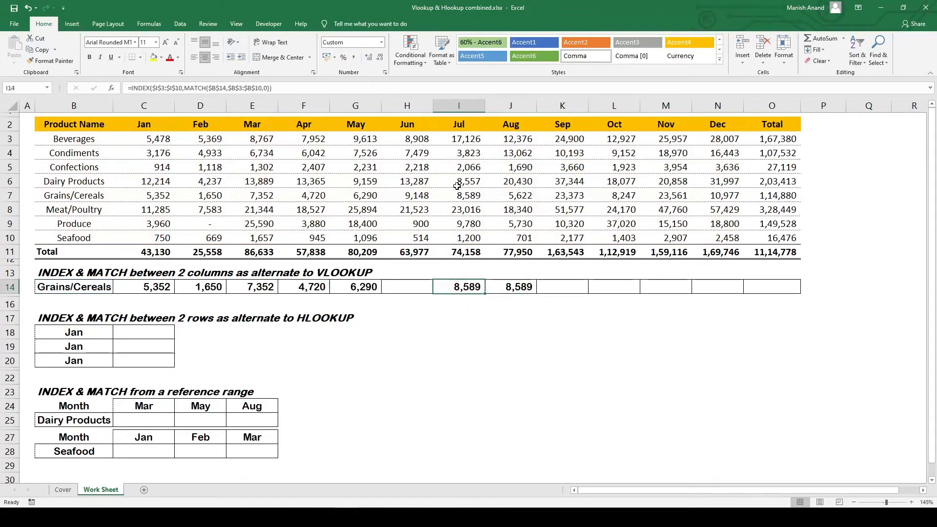
key("Right")
key("Left")
left_click_drag(92, 196, 736, 196)
left_click_drag(765, 197, 56, 197)
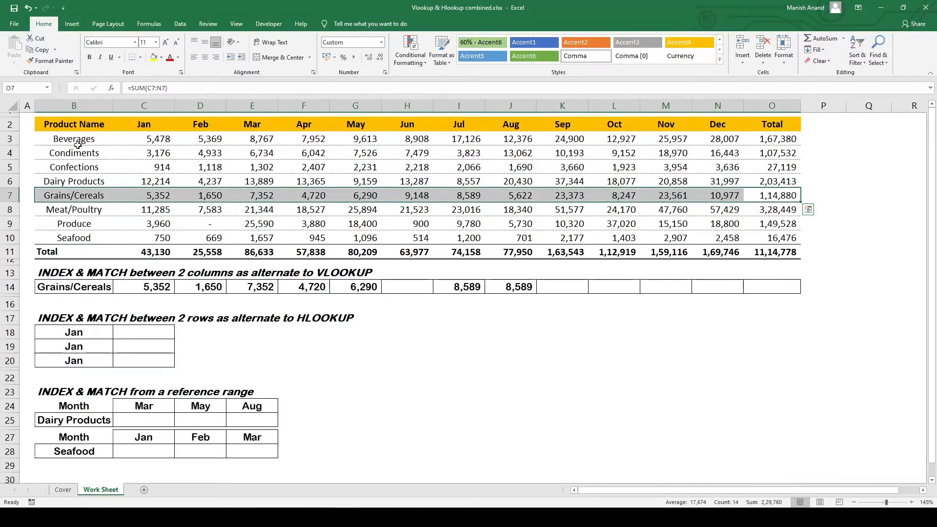
- Copy the Product Name column B2:B11 and paste it at P2, beside the Total column
left_click_drag(83, 123, 83, 136)
key("shift+Down")
key("shift+Down")
key("shift+Down")
key("shift+Down")
key("shift+Down")
key("shift+Down")
key("shift+Down")
key("shift+Down")
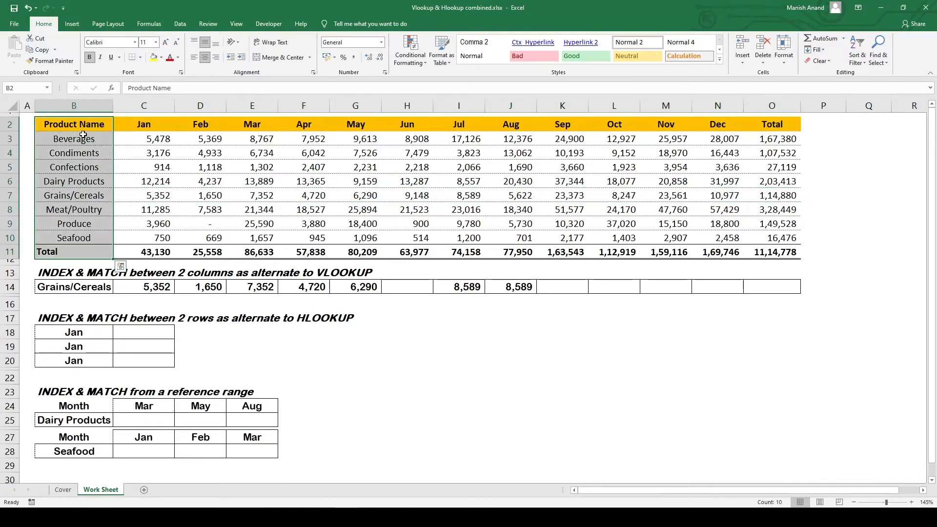
key("ctrl+c")
key("Right")
key("Right")
key("Right")
key("Right")
key("Right")
key("Right")
key("Right")
key("Right")
key("Right")
key("Right")
key("Right")
key("Right")
key("Right")
key("Right")
key("Right")
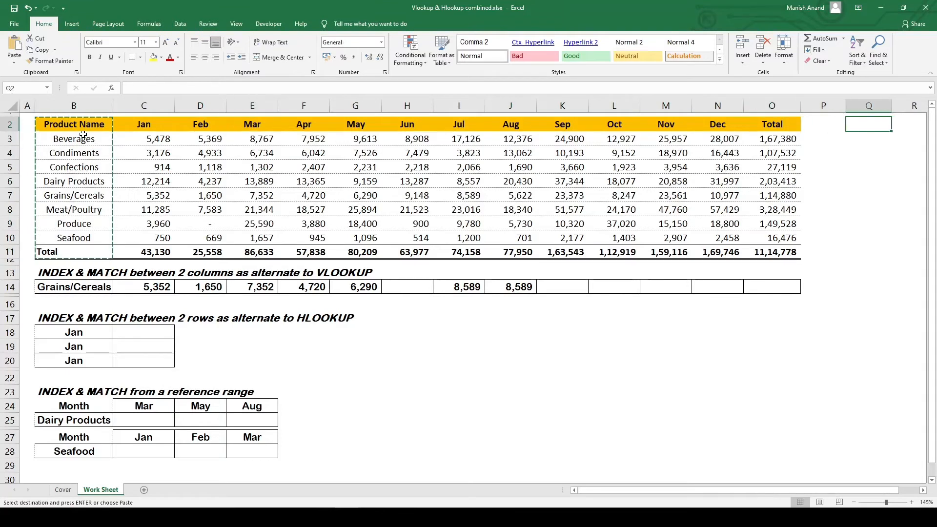
key("Left")
key("Return")
- AutoFit the width of column P to the pasted product names
key("alt+o")
key("c")
key("a")
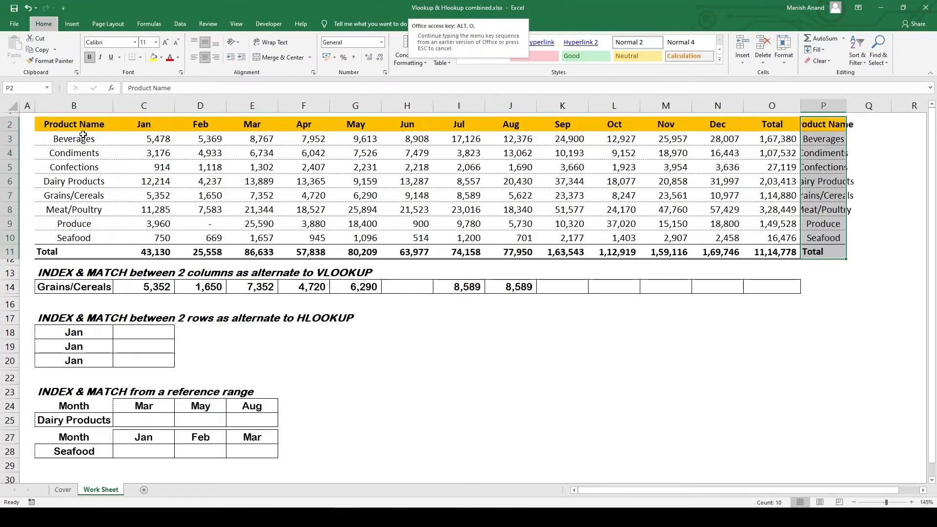
- Look through the copied product names in column P
key("Down")
key("Down")
key("Down")
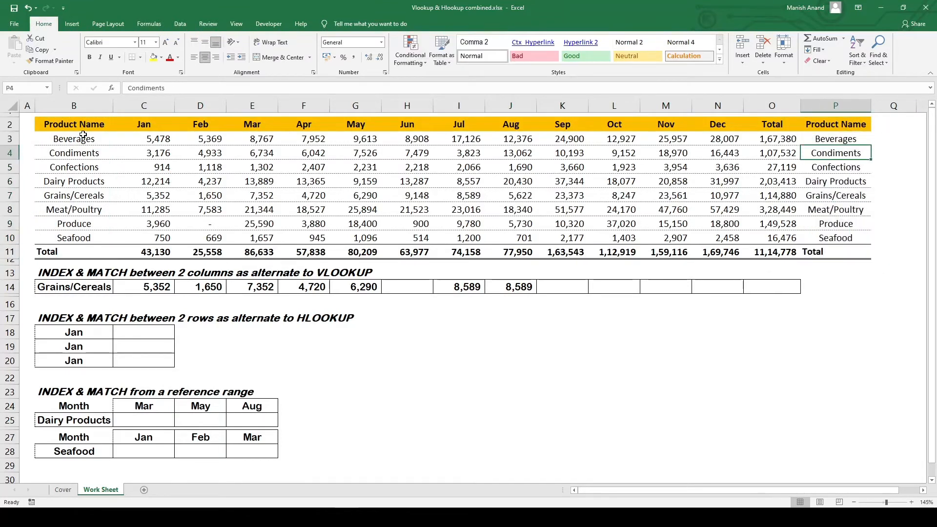
key("ctrl+Down")
key("Up")
key("Up")
key("Up")
key("Up")
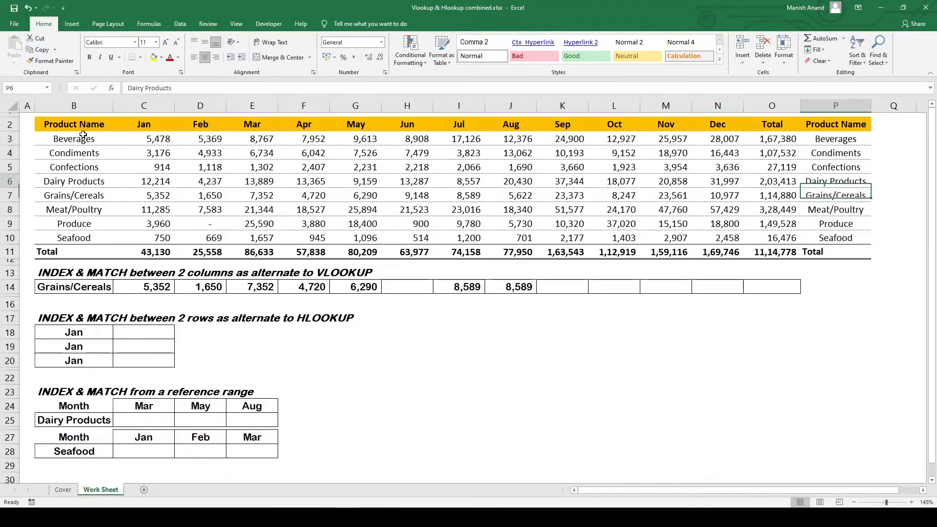
key("Up")
- Start an INDEX formula in L14 with the October figures $L$3:$L$10 as its absolute array
key("Left")
key("Left")
key("Left")
key("Left")
key("Down")
key("Down")
key("Down")
key("Down")
key("Down")
key("Down")
key("Down")
key("Down")
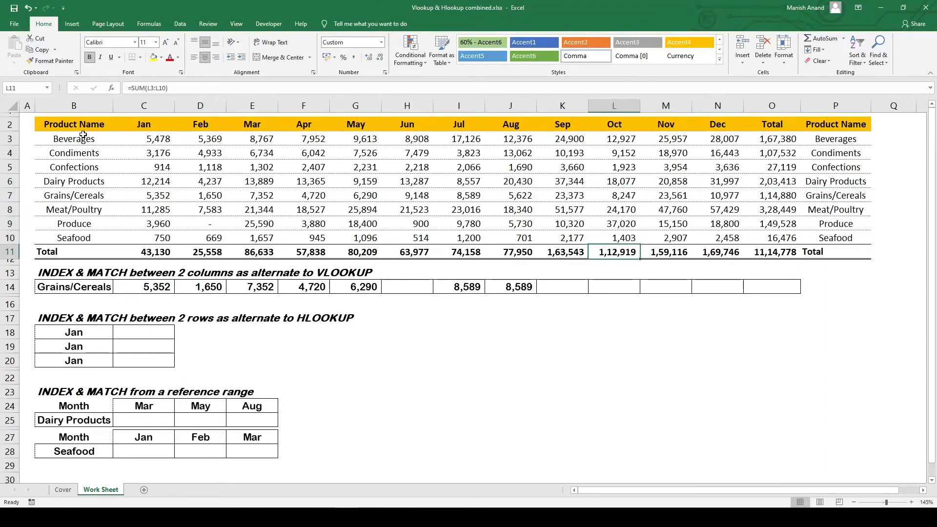
type("=")
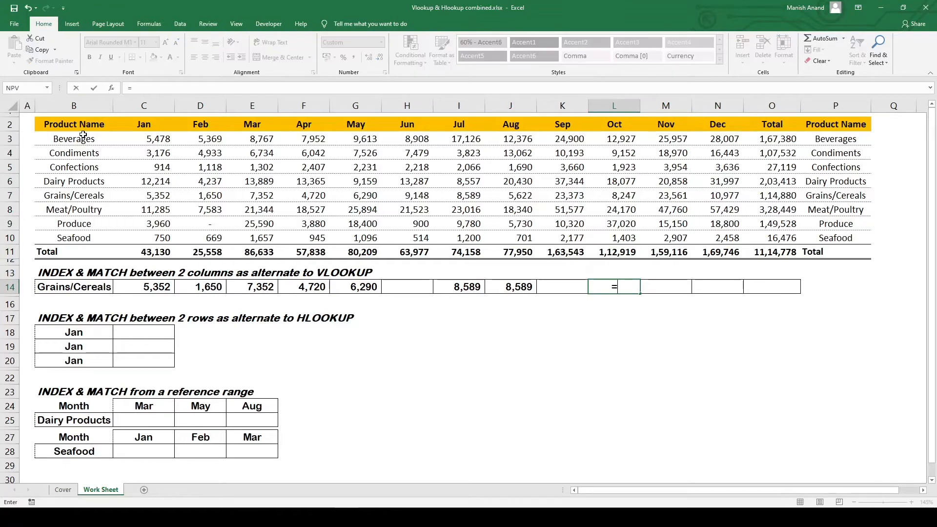
type("in")
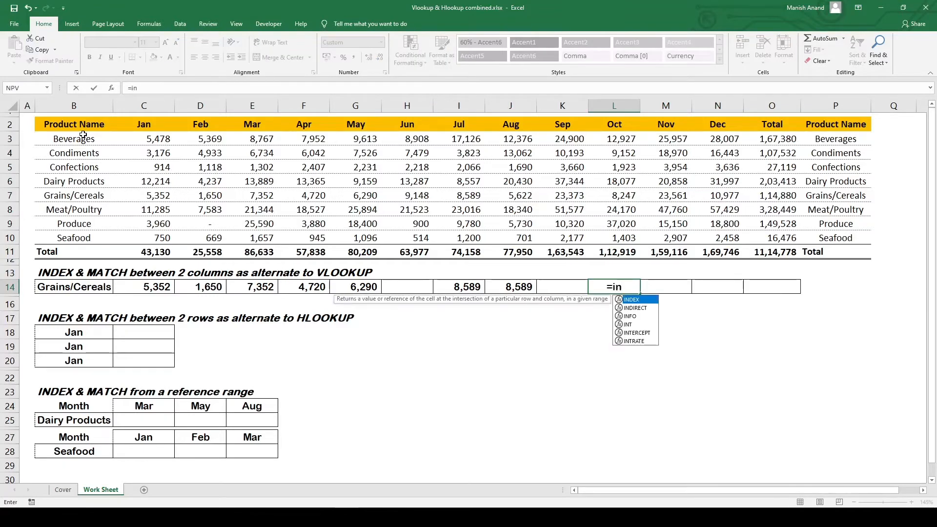
key("Tab")
key("Up")
key("Up")
key("Up")
key("Up")
key("ctrl+shift+Up")
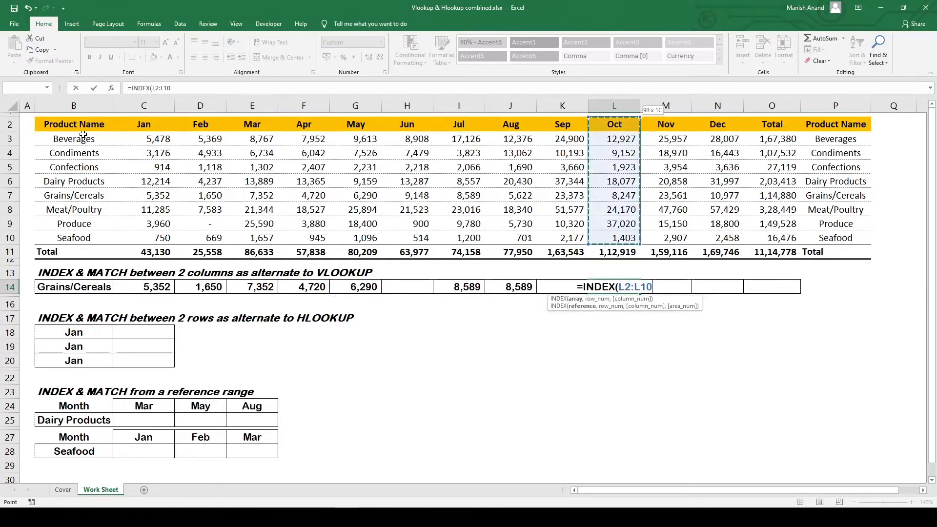
key("shift+Down")
key("F4")
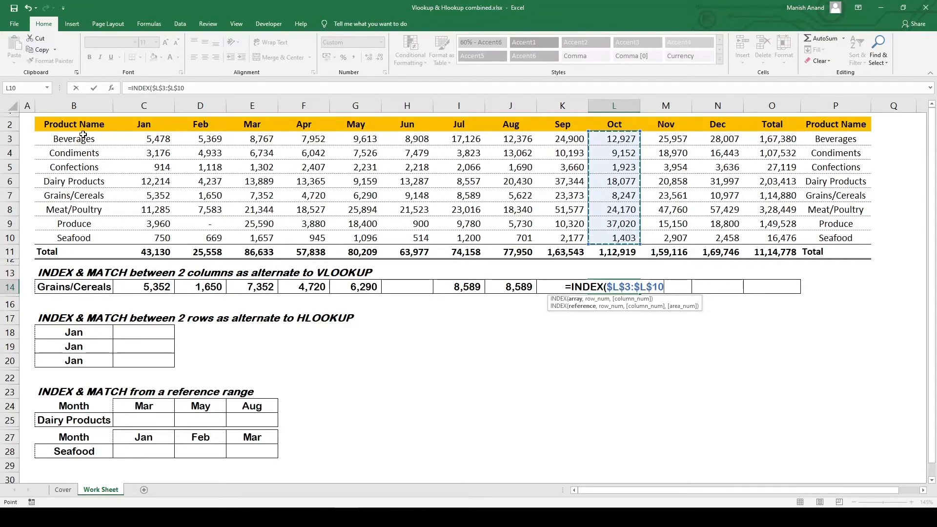
- Nest a MATCH function as the row number of the L14 formula, using absolute reference $B$14 as its lookup value
type(",mat")
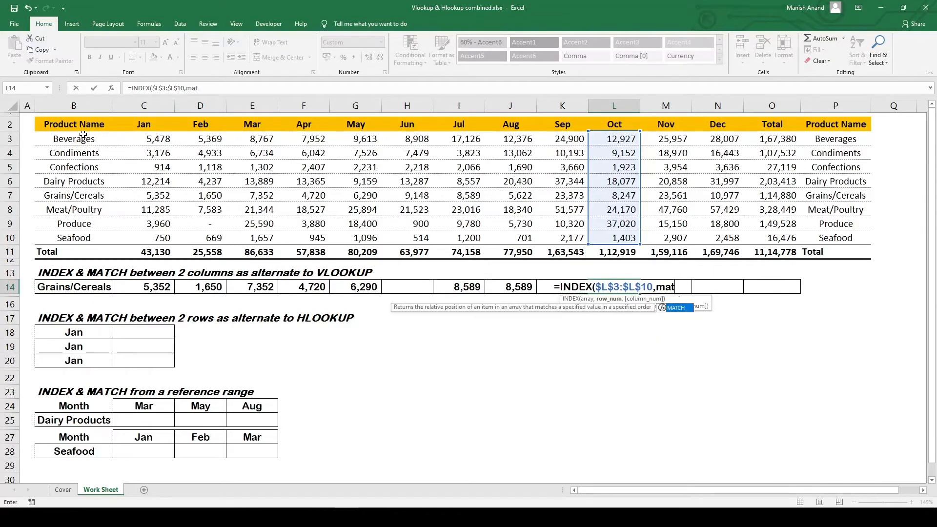
key("Tab")
key("Right")
key("Right")
key("Right")
key("Right")
key("Right")
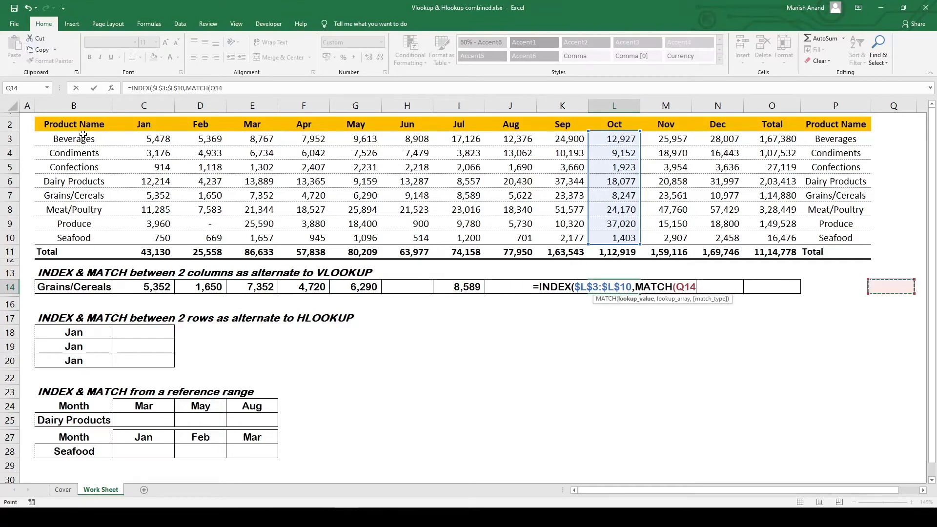
key("Left")
key("Left")
key("Left")
key("Left")
key("Left")
key("Left")
key("Left")
key("Left")
key("Left")
key("Left")
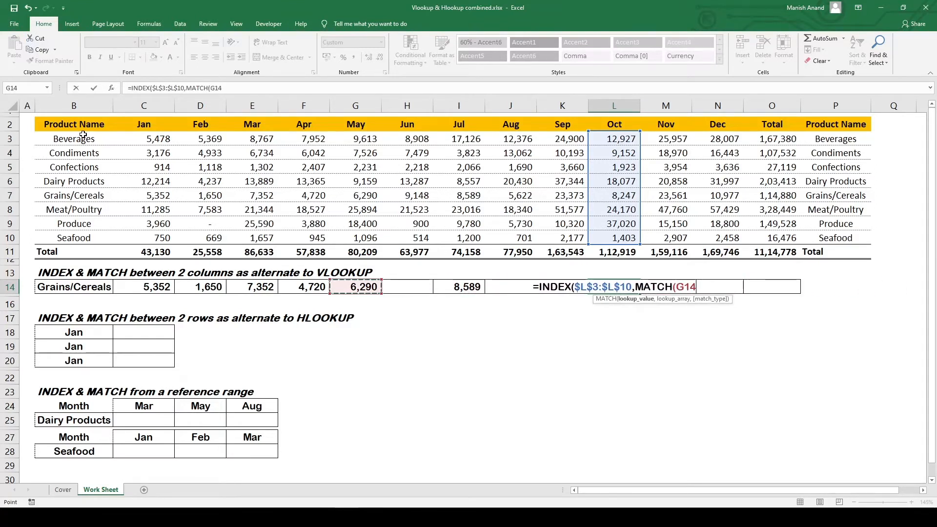
key("Left")
key("Left")
key("Left")
key("Left")
key("Left")
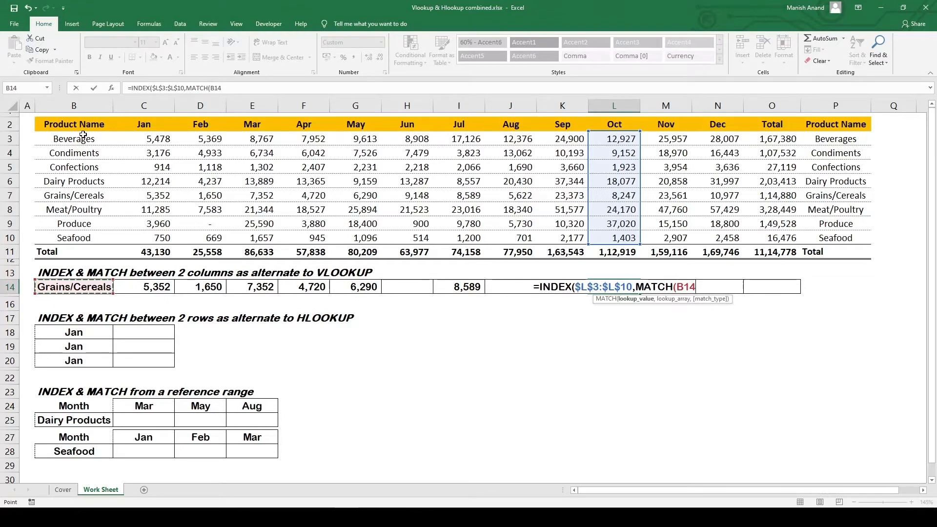
key("F4")
type(",")
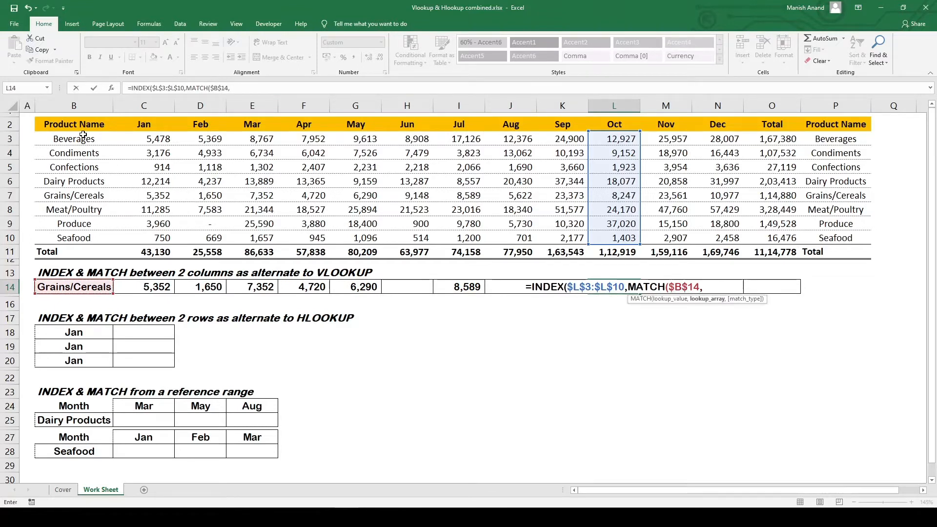
- Complete the MATCH in L14 with absolute lookup array $P$3:$P$10 and match type 0, and enter the formula
key("Right")
key("Right")
key("Right")
key("Right")
key("Up")
key("Up")
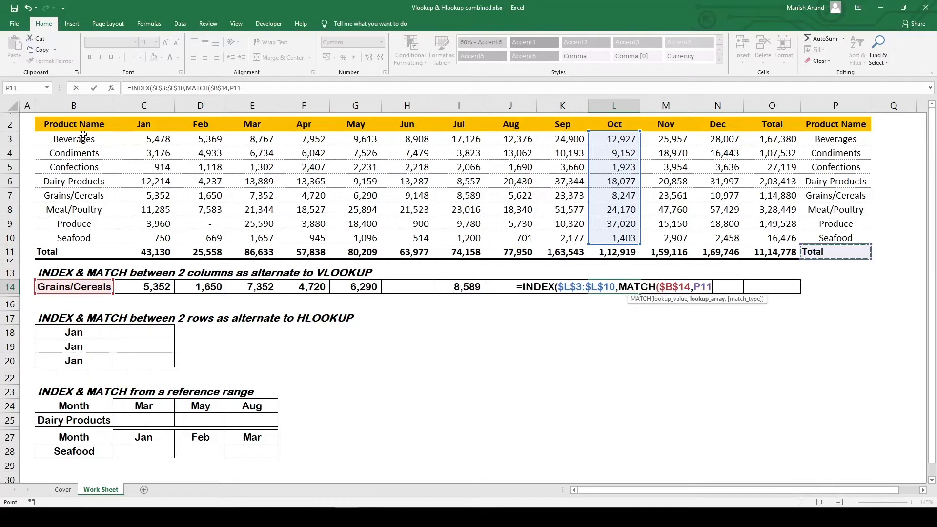
key("Up")
key("shift+Up")
key("shift+Up")
key("shift+Up")
key("shift+Up")
key("shift+Up")
key("shift+Up")
key("shift+Up")
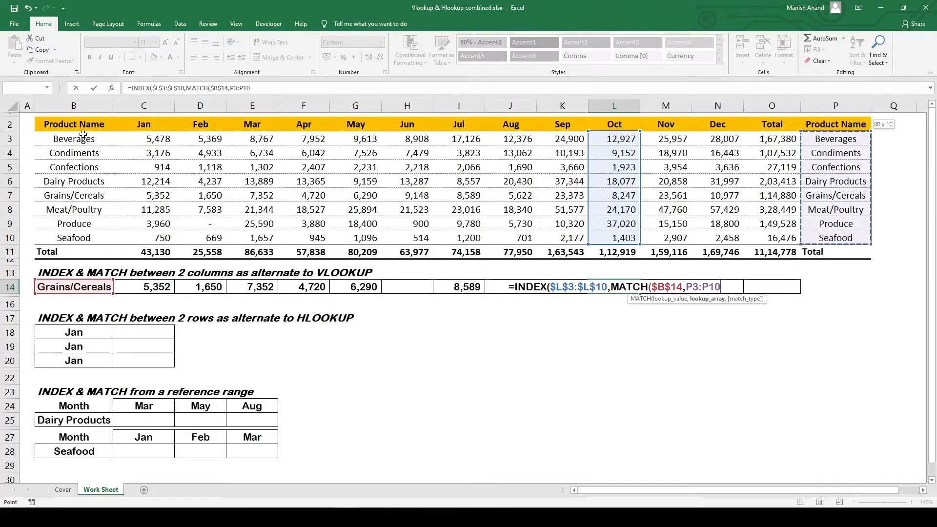
key("F4")
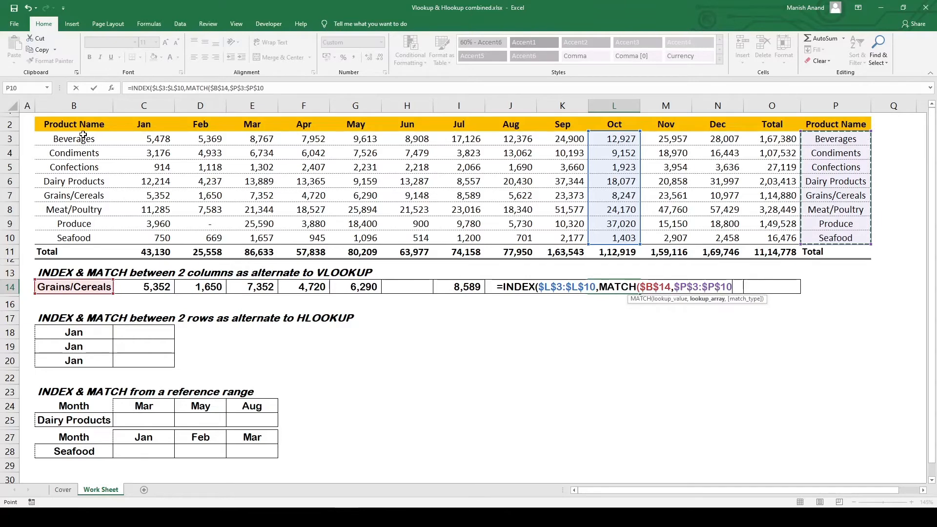
type(",0)")
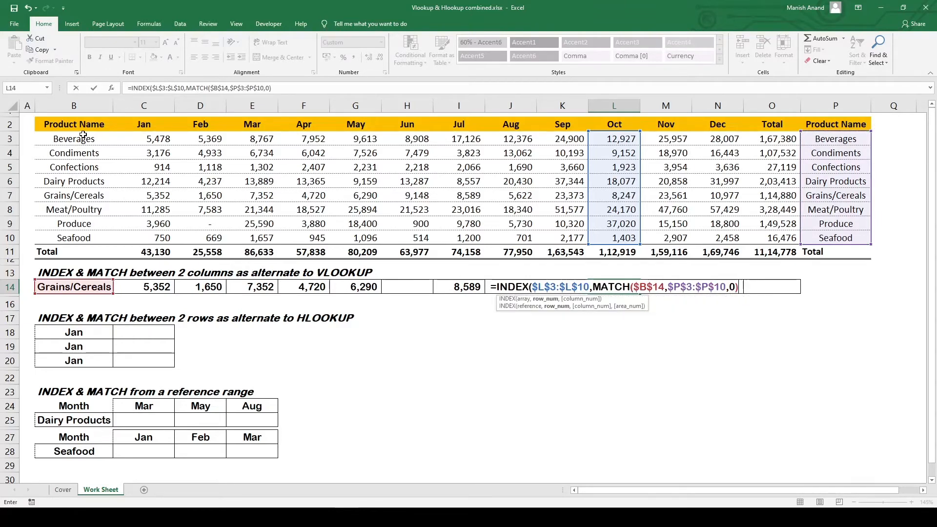
key("Return")
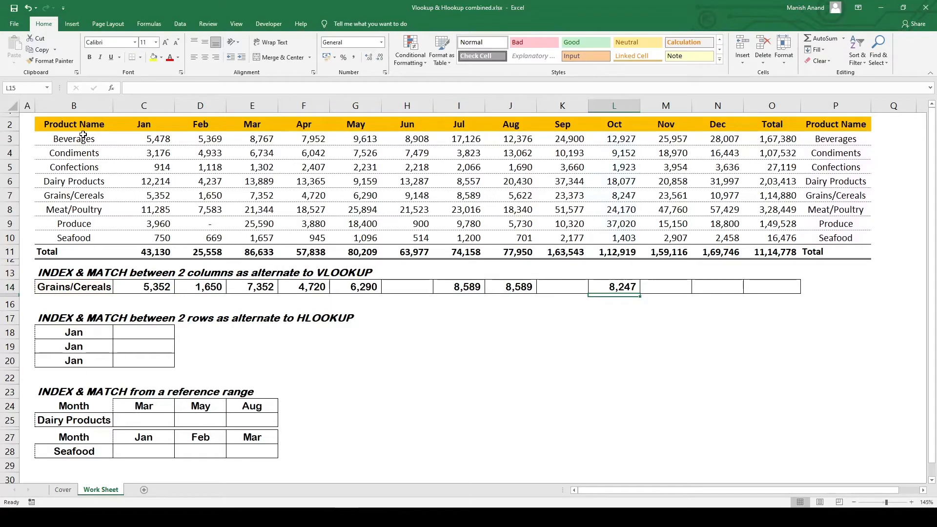
- Check the L14 result against the October figure in the Grains/Cereals row and trace that row to its name in column P
key("Up")
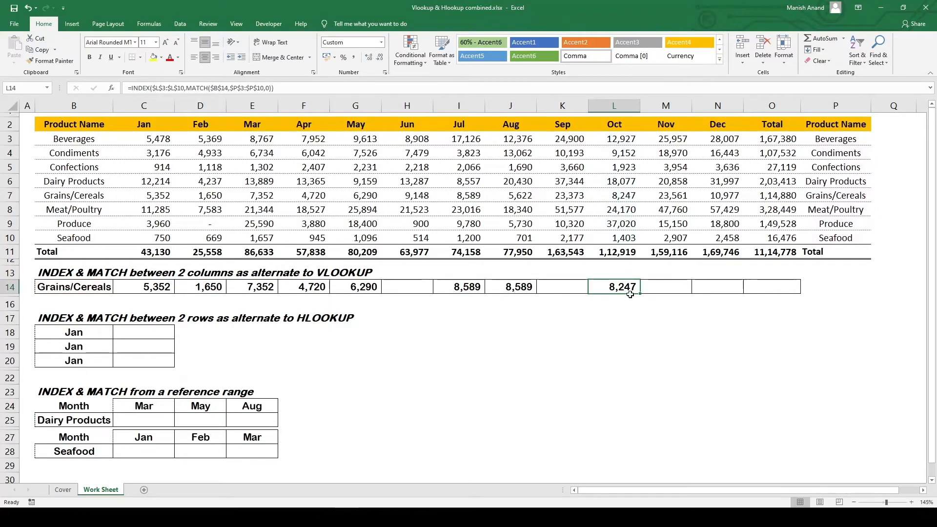
left_click(625, 192)
left_click_drag(626, 192, 851, 201)
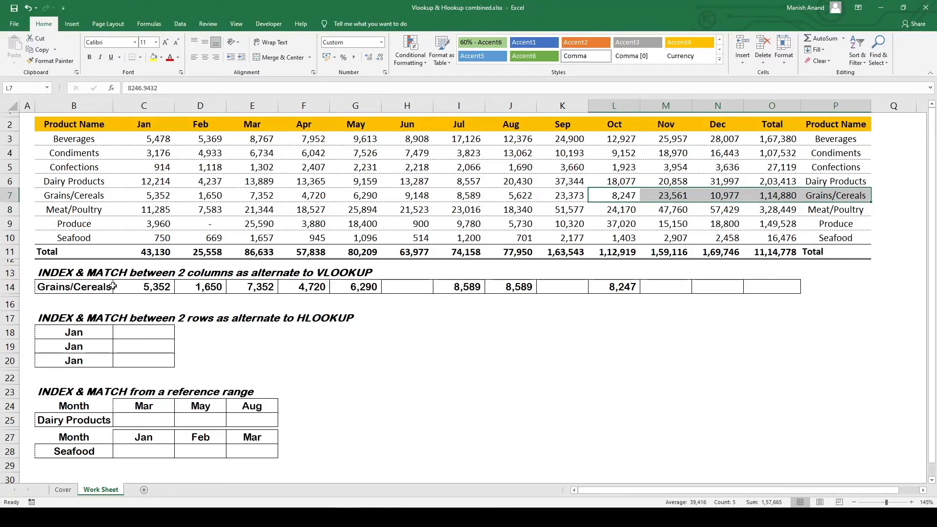
- Change the lookup product in B14 to Beverages
left_click(97, 286)
key("alt+Down")
key("Down")
key("Up")
key("Up")
key("Up")
key("Up")
key("Up")
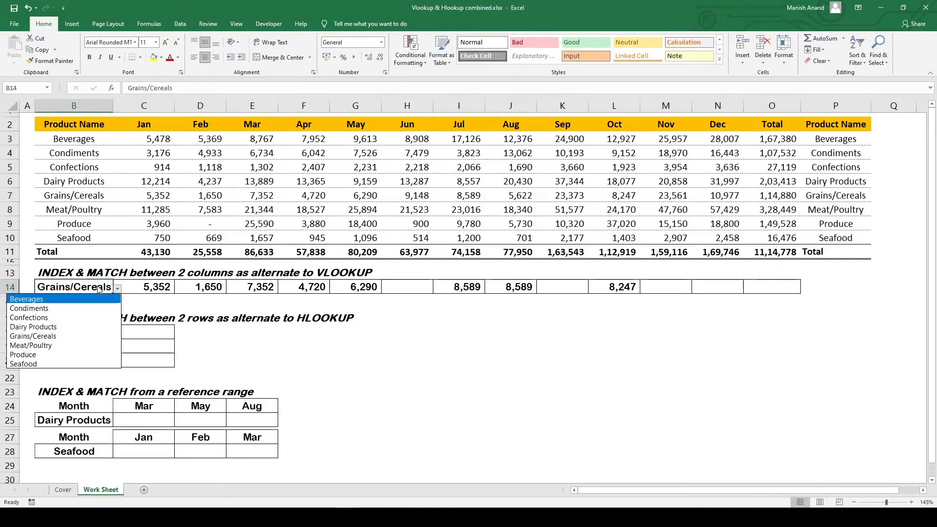
key("Return")
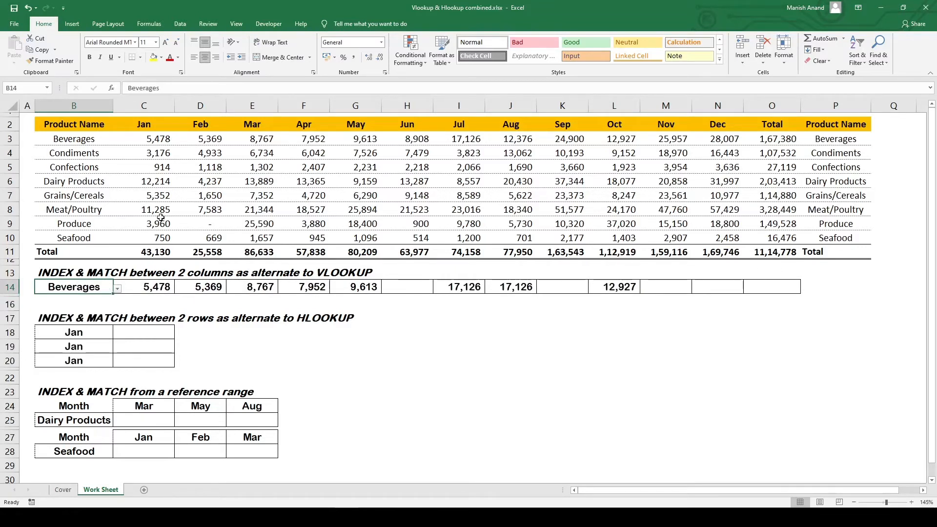
- Compare the January to May results in C14:G14 with the Beverages figures in C3:G3
left_click(149, 140)
left_click(219, 139)
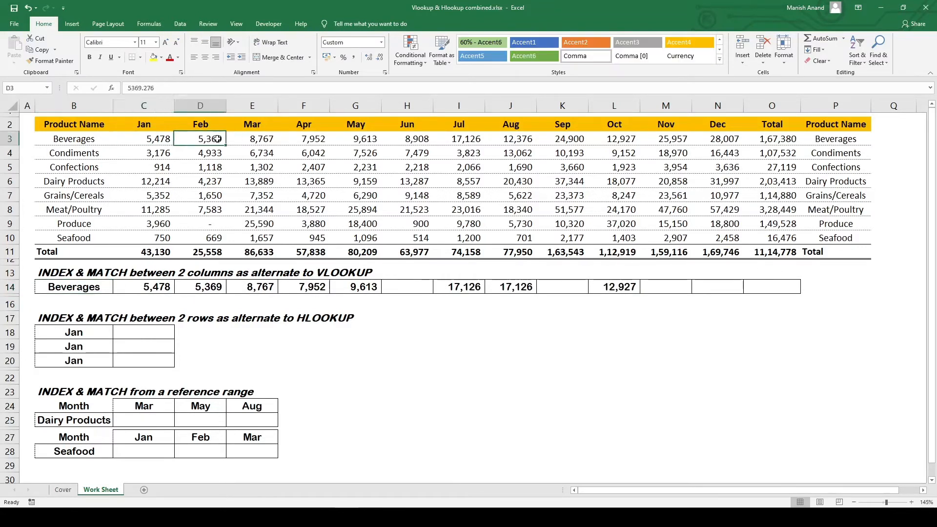
left_click(273, 142)
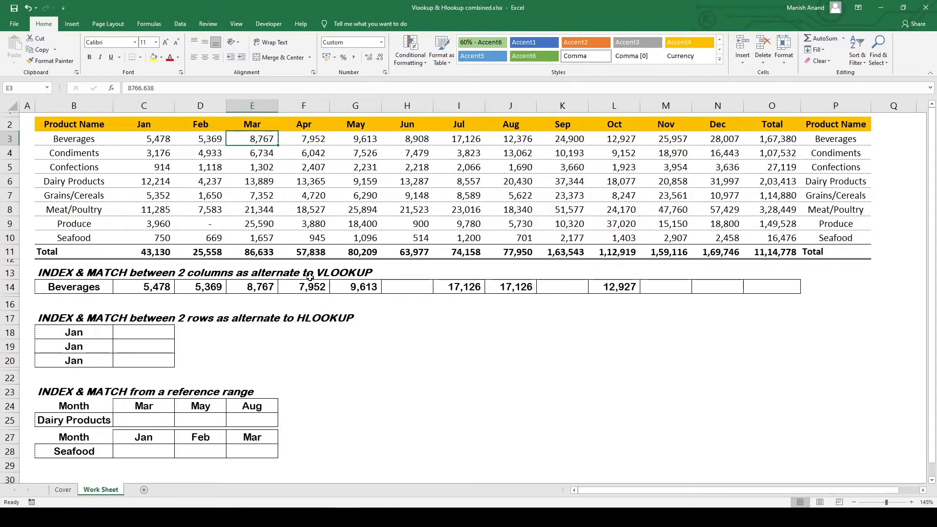
left_click(317, 141)
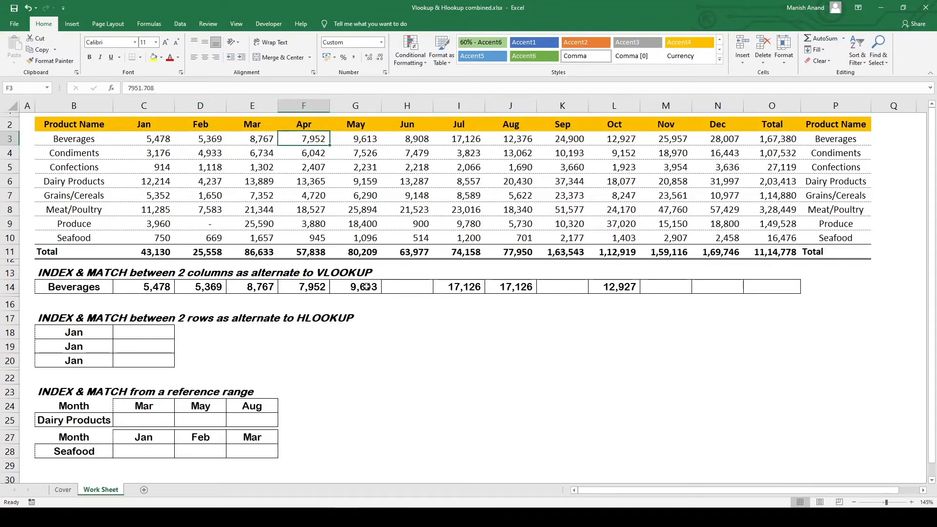
left_click(364, 142)
left_click_drag(352, 290, 252, 289)
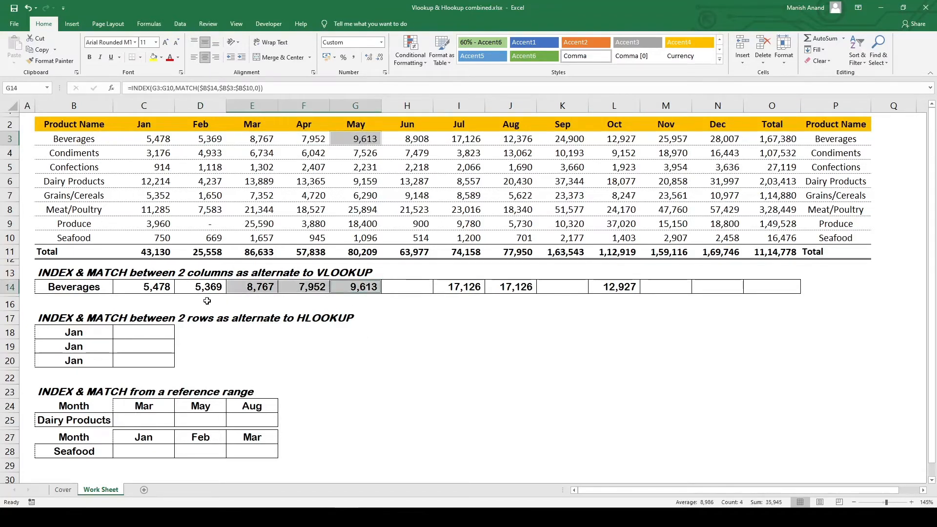
left_click_drag(138, 288, 140, 288)
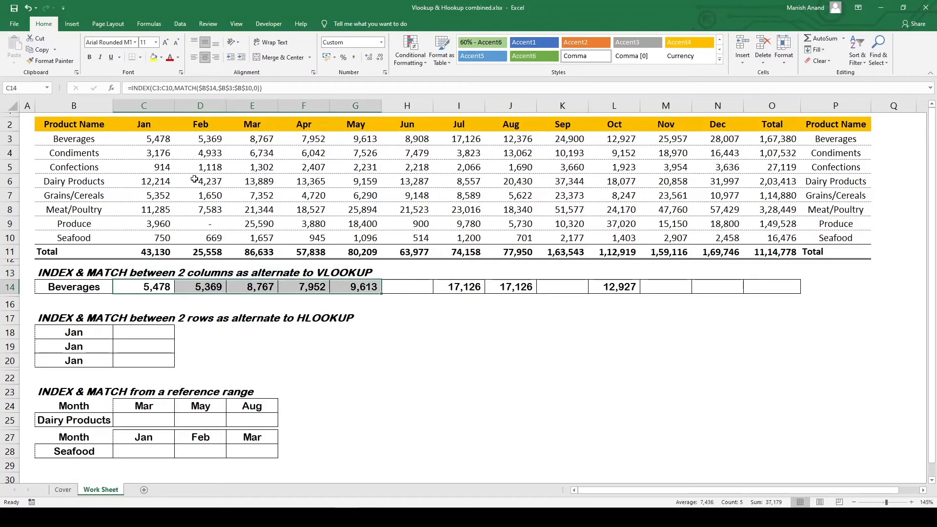
left_click_drag(151, 138, 364, 139)
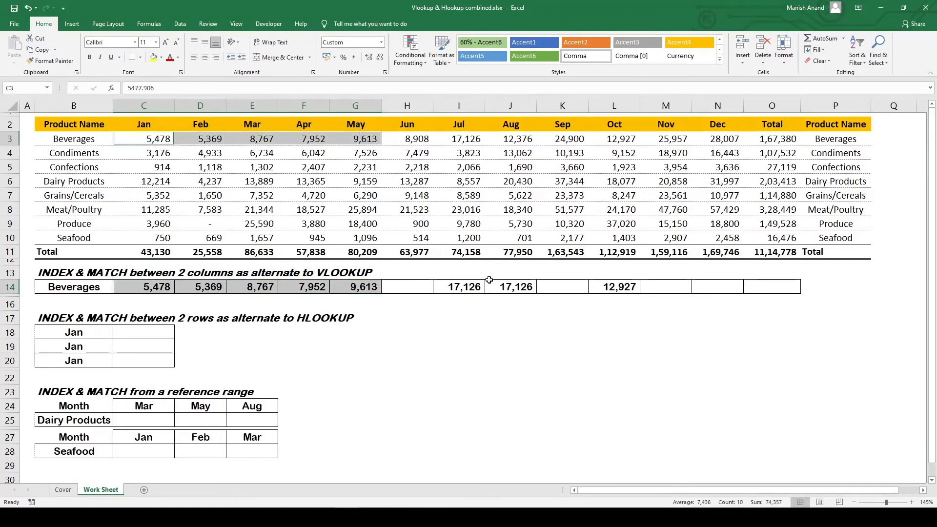
- Check the July and October lookups in I14 and L14, comparing the October result with the Beverages figure in L3
left_click(468, 288)
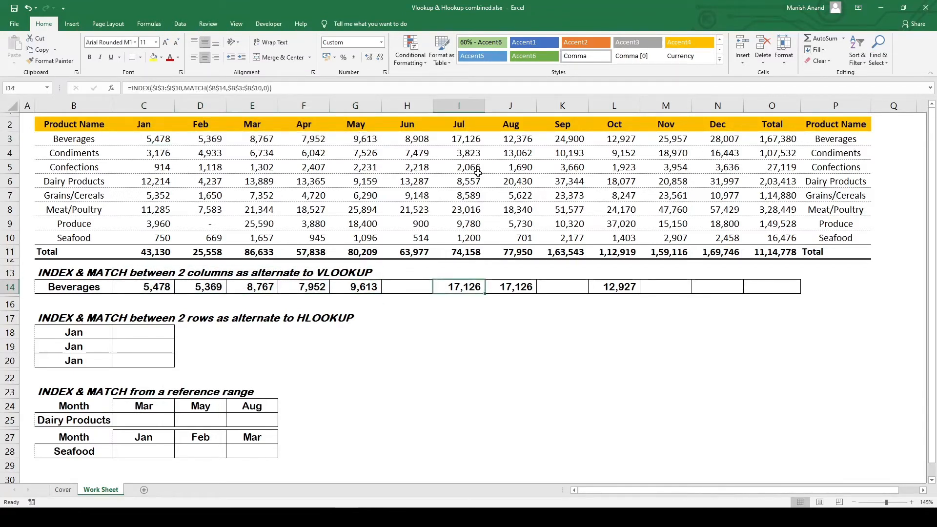
left_click(613, 288)
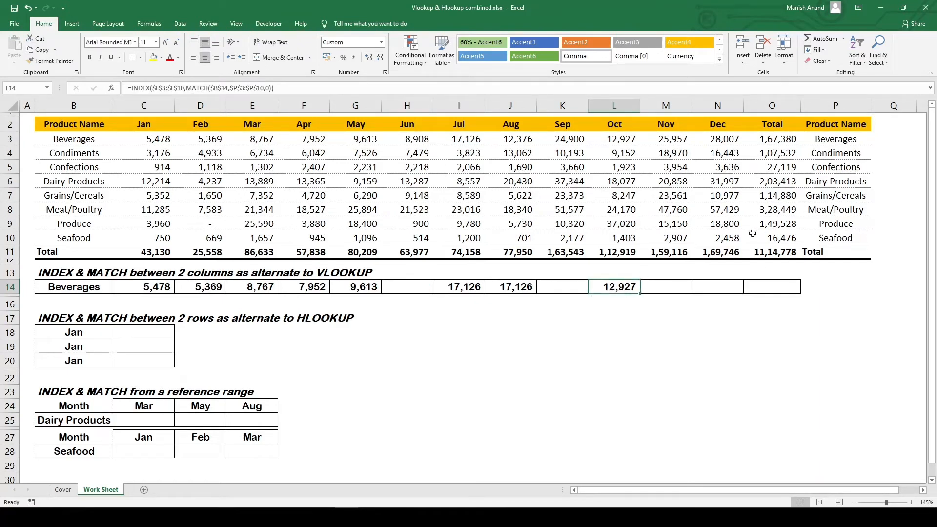
left_click(611, 139, "ctrl")
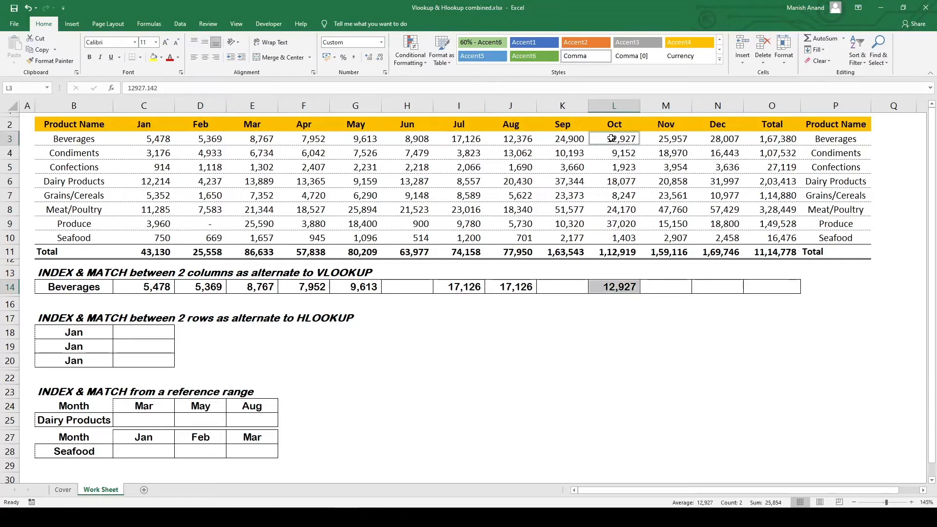
- Review the row-lookup section and the source block C2:O10 with its month headers and product figures
left_click(581, 326)
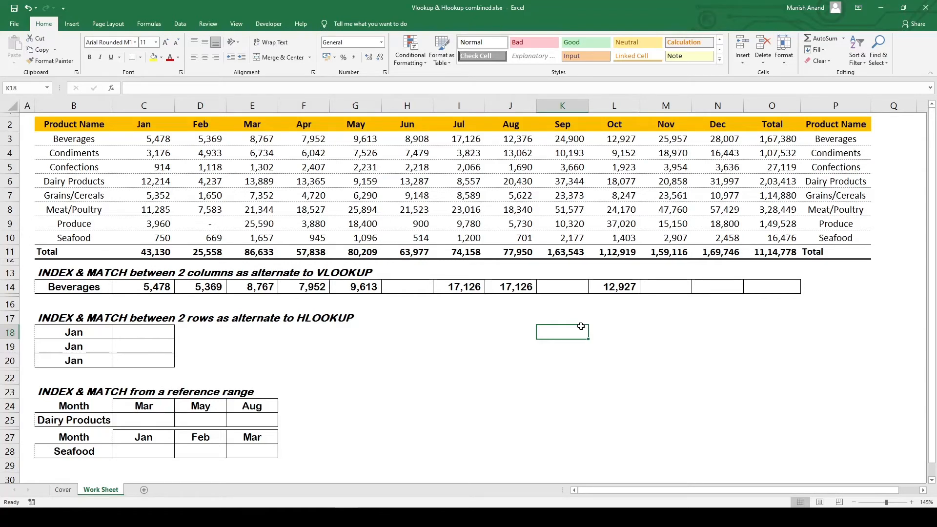
left_click(173, 333)
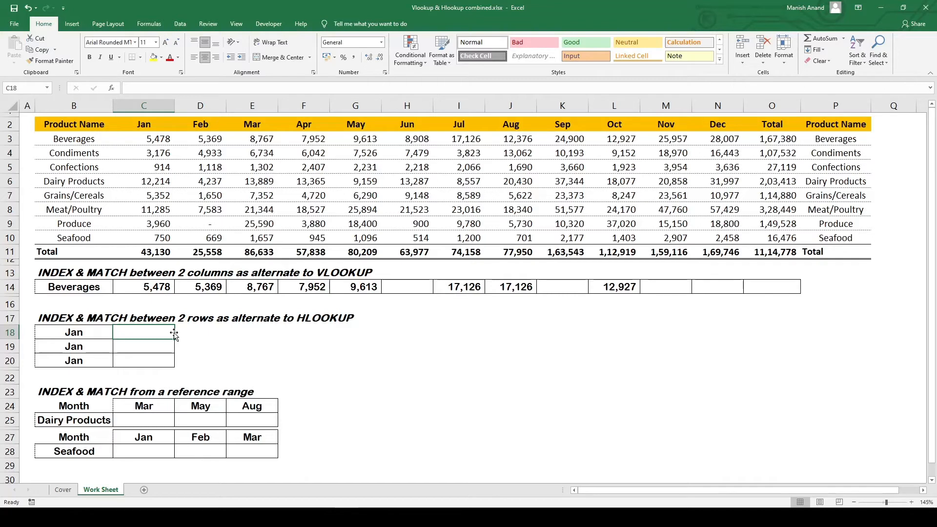
left_click_drag(146, 124, 798, 239)
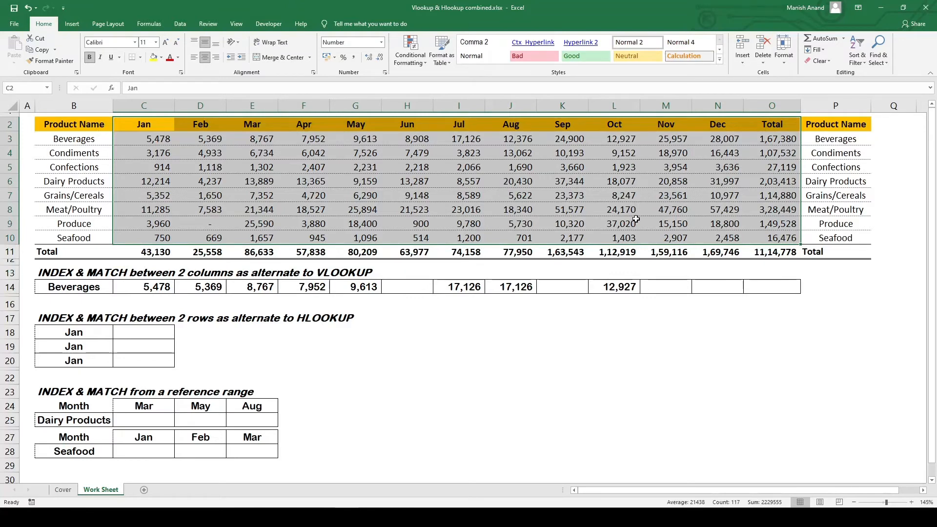
- Start an INDEX formula in C18 with the Dairy Products row C6:O6 as its array
left_click(135, 332)
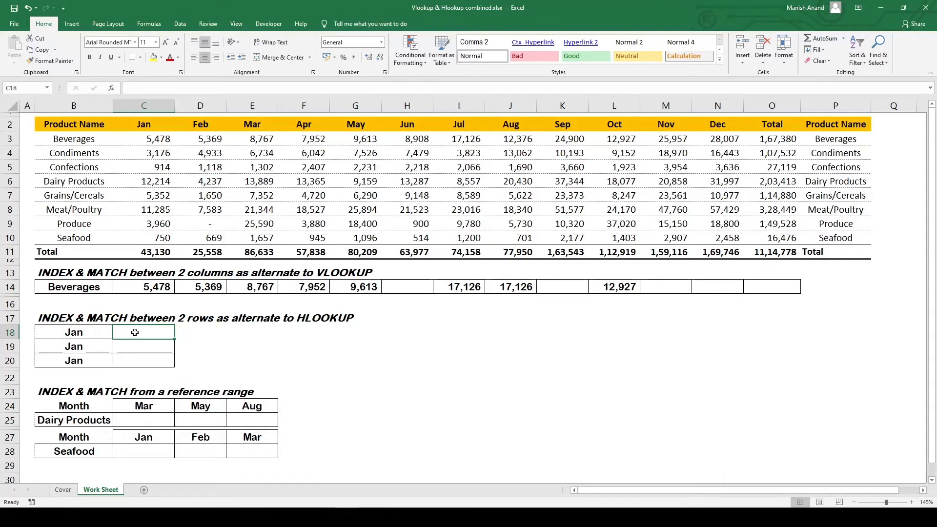
type("=inde")
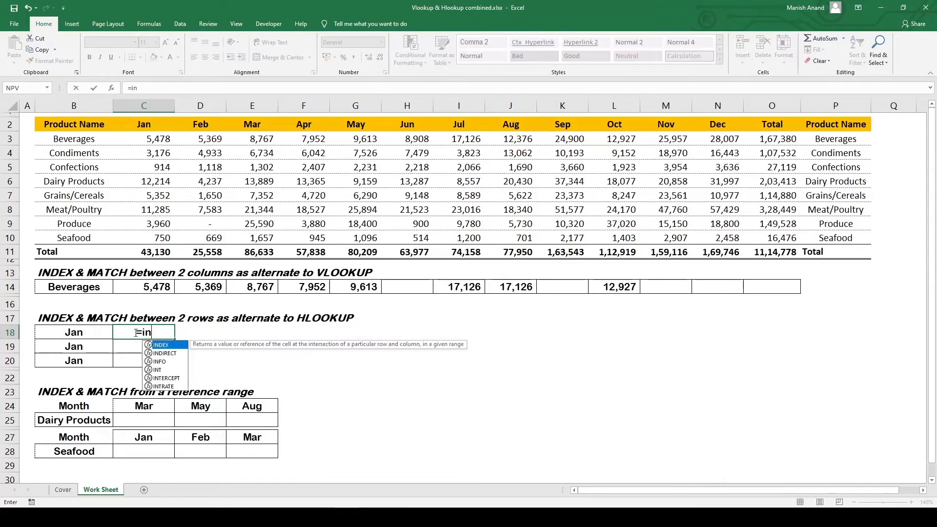
key("Tab")
key("Up")
key("Up")
key("Up")
key("Up")
key("Up")
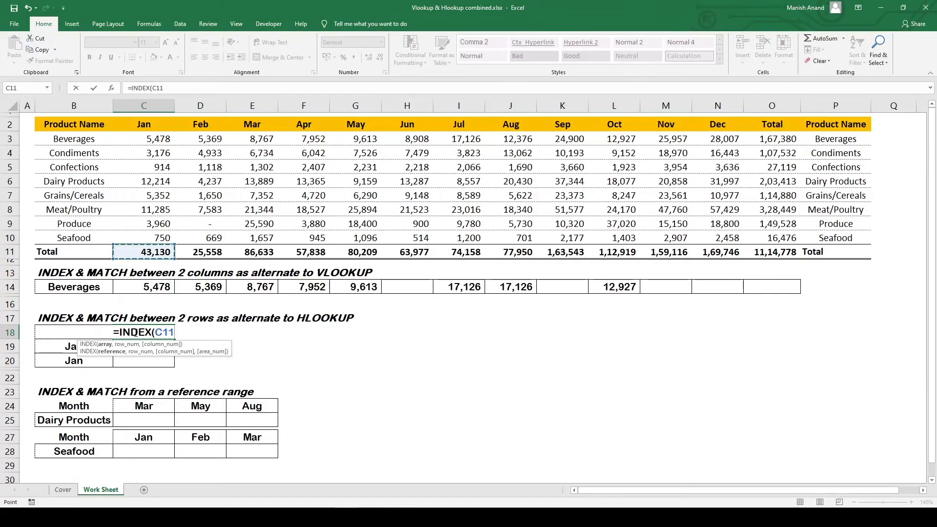
key("Down")
key("Down")
key("Down")
key("Up")
key("Up")
key("Up")
key("ctrl+Up")
key("Down")
key("Down")
key("Down")
key("Down")
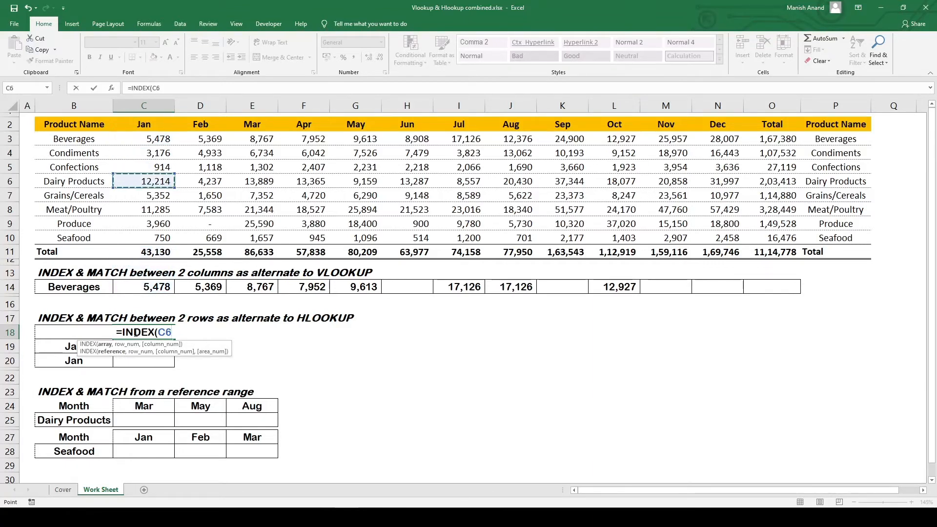
key("ctrl+shift+Right")
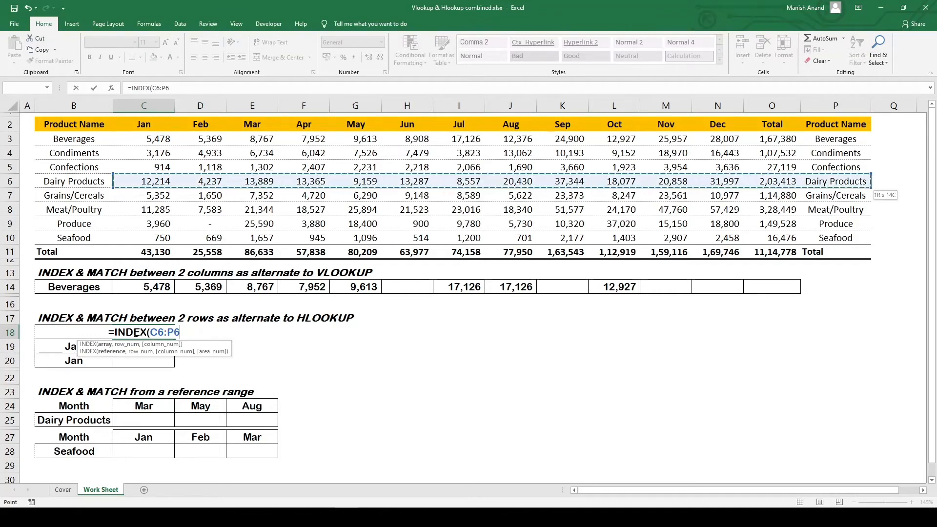
key("shift+Left")
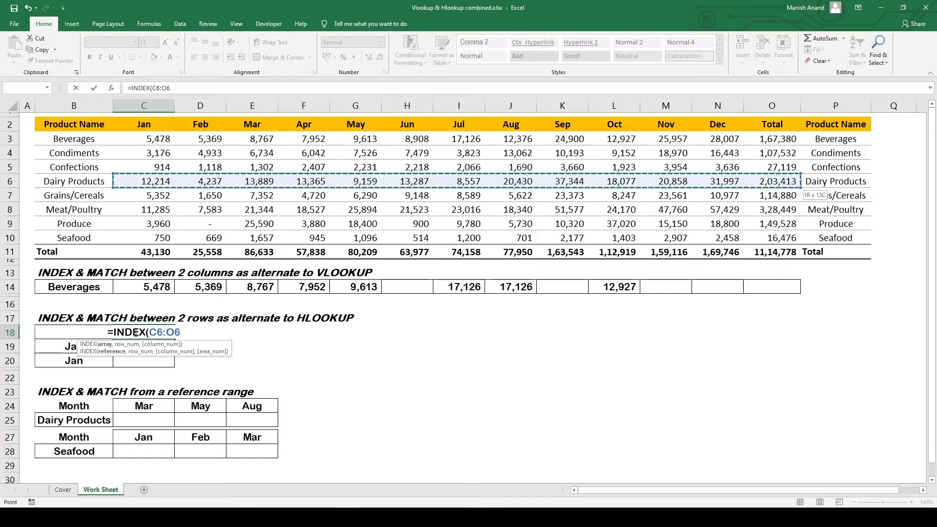
- Nest a MATCH function in the C18 formula with absolute reference $B$18 as its lookup value
type(",matc")
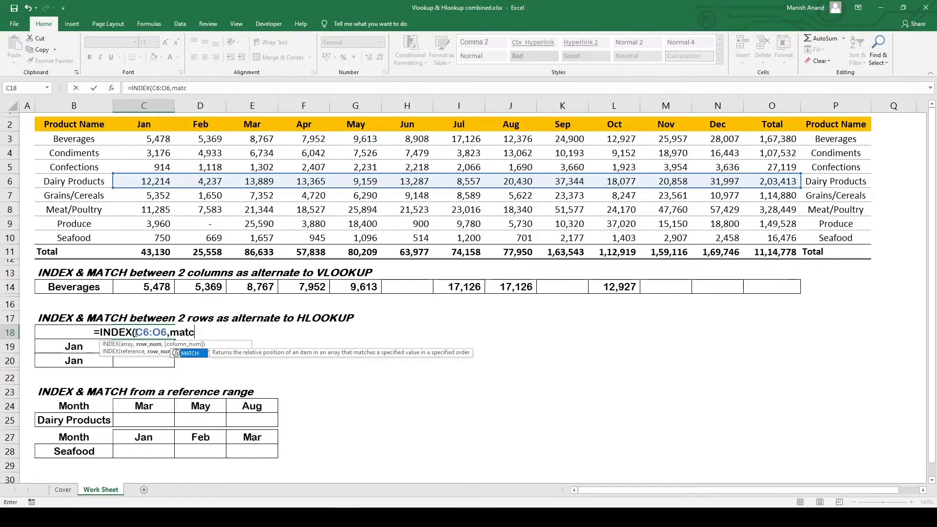
key("Tab")
key("Up")
key("Up")
key("Up")
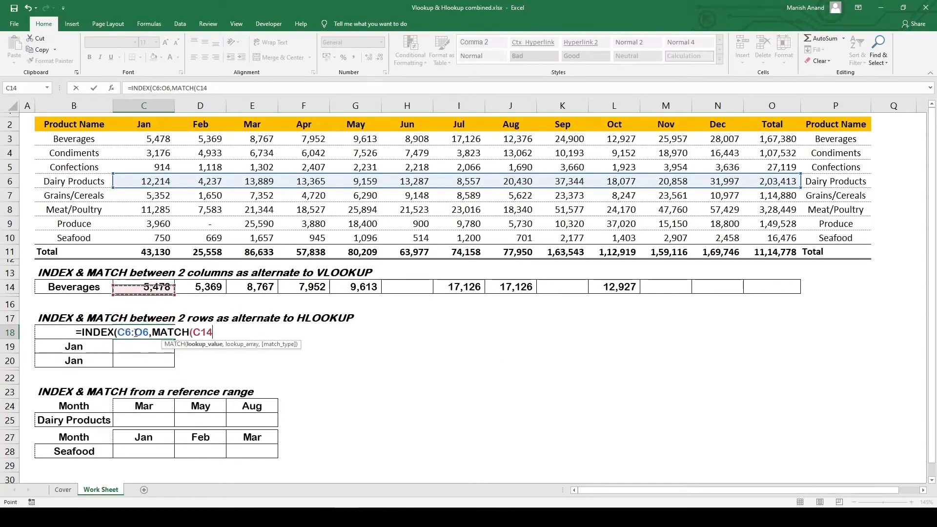
key("Down")
key("Down")
key("Down")
key("Left")
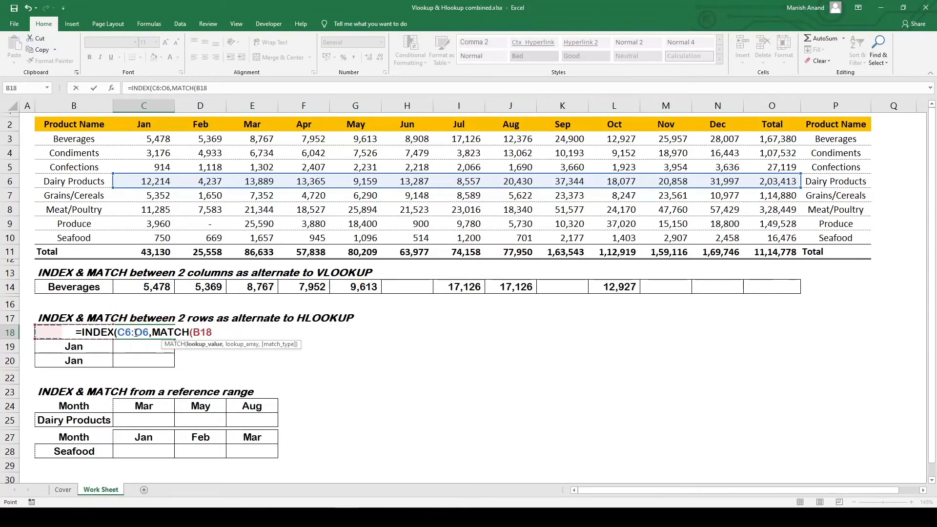
key("F4")
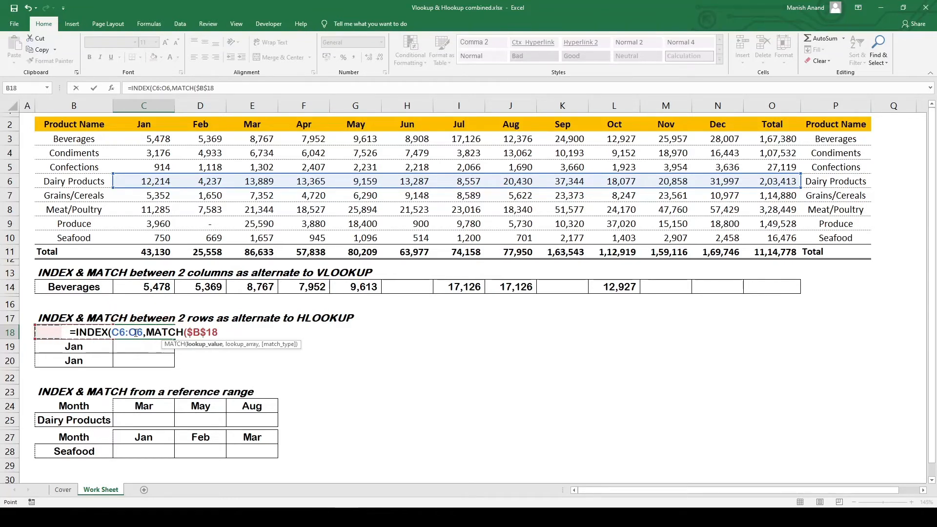
- Complete the MATCH in C18 with month headers $C$2:$N$2 as lookup array and match type 0, and enter the formula
type(",")
key("ctrl+Up")
key("ctrl+Up")
key("ctrl+Up")
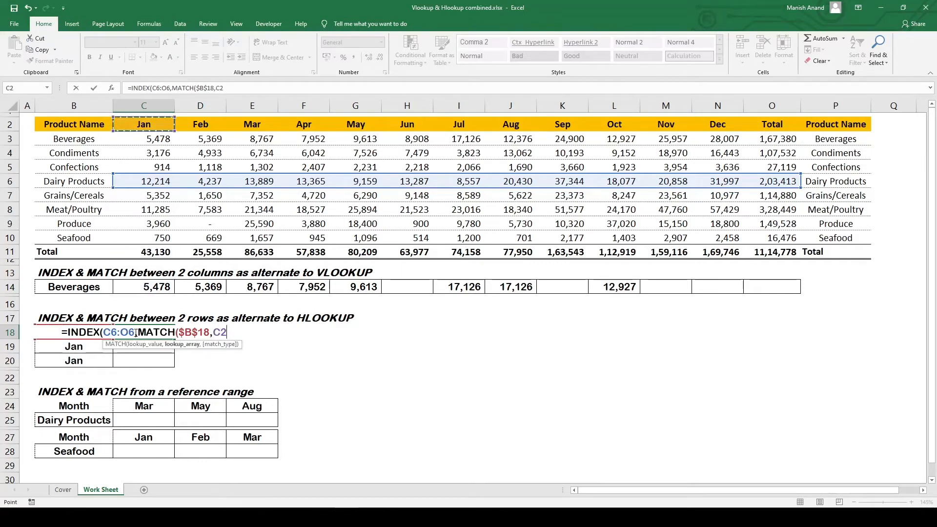
key("ctrl+shift+Right")
key("shift+Left")
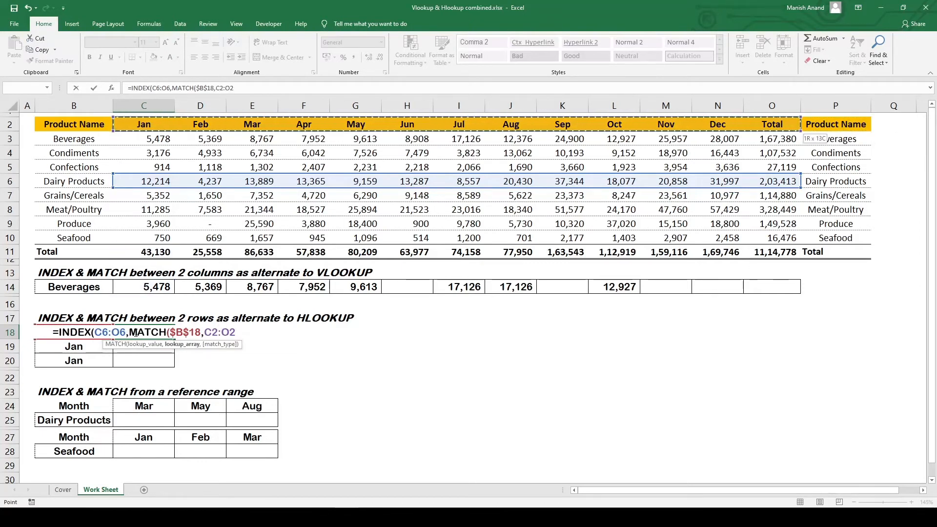
key("shift+Left")
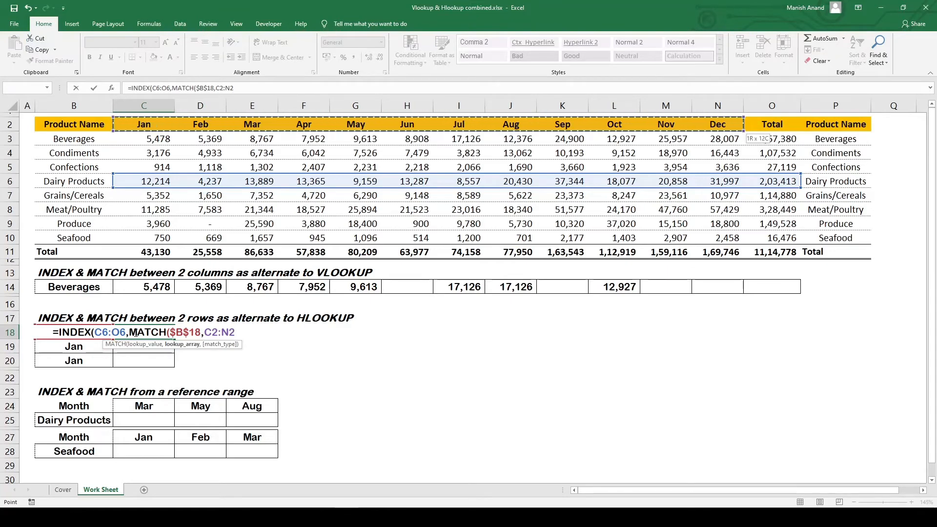
key("F4")
type(",0")
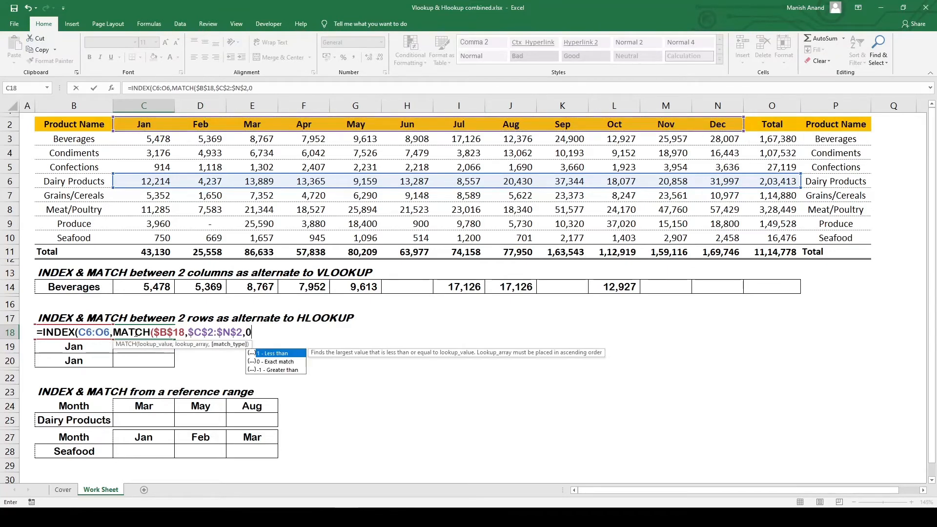
type("))")
key("Return")
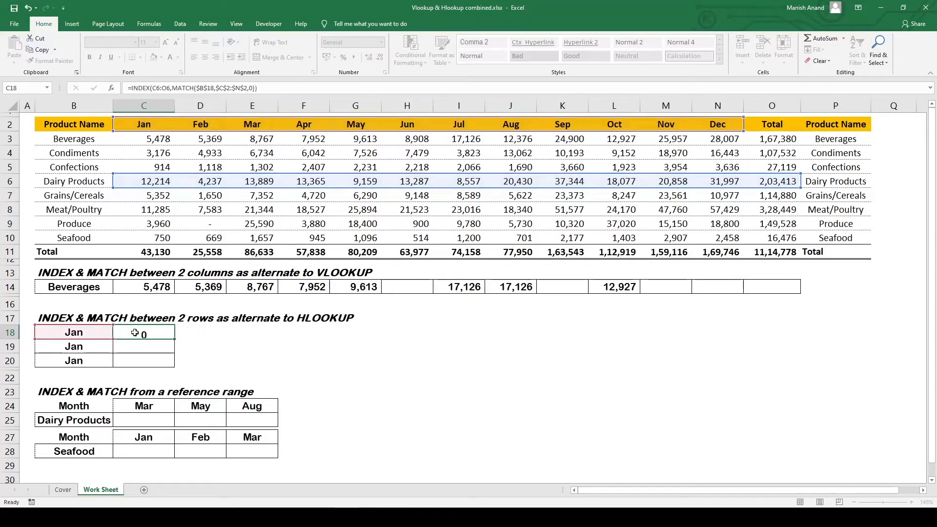
- Copy the number formatting of C14 onto the C18 result with Format Painter
left_click(134, 333)
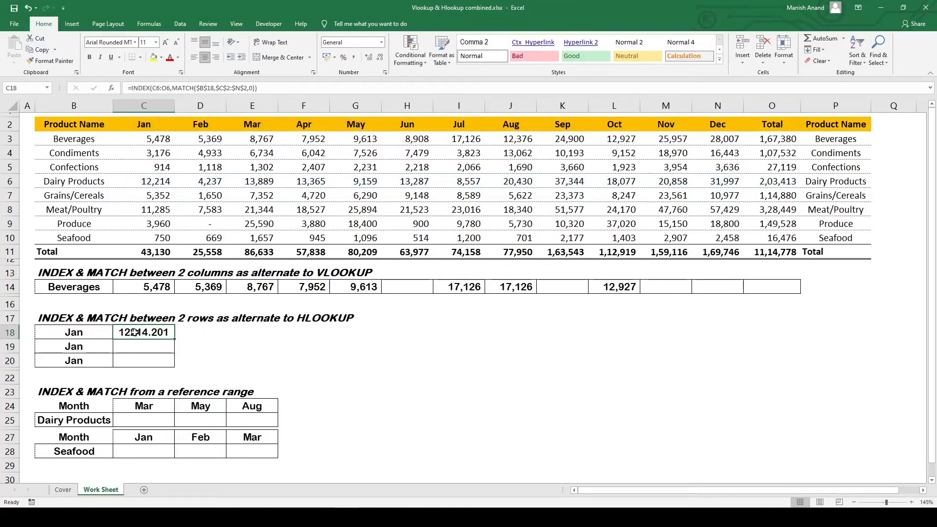
left_click(160, 289)
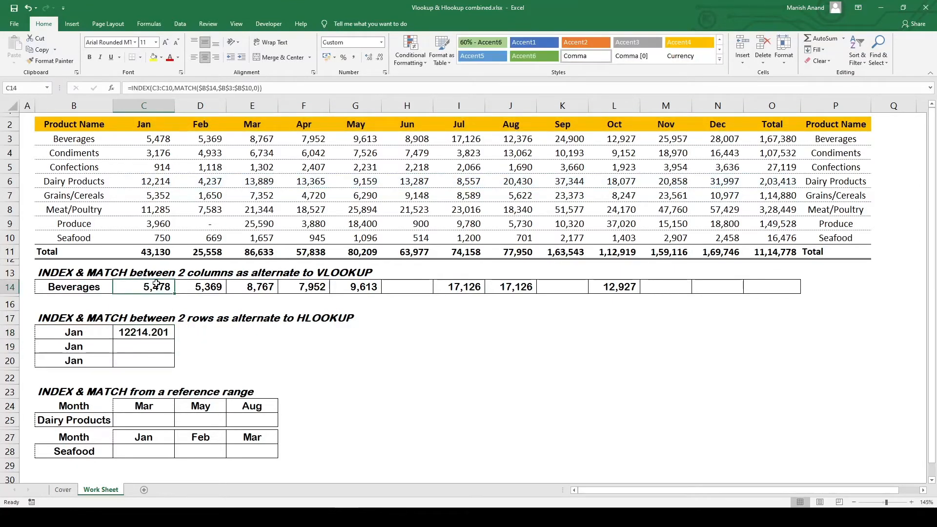
left_click(58, 61)
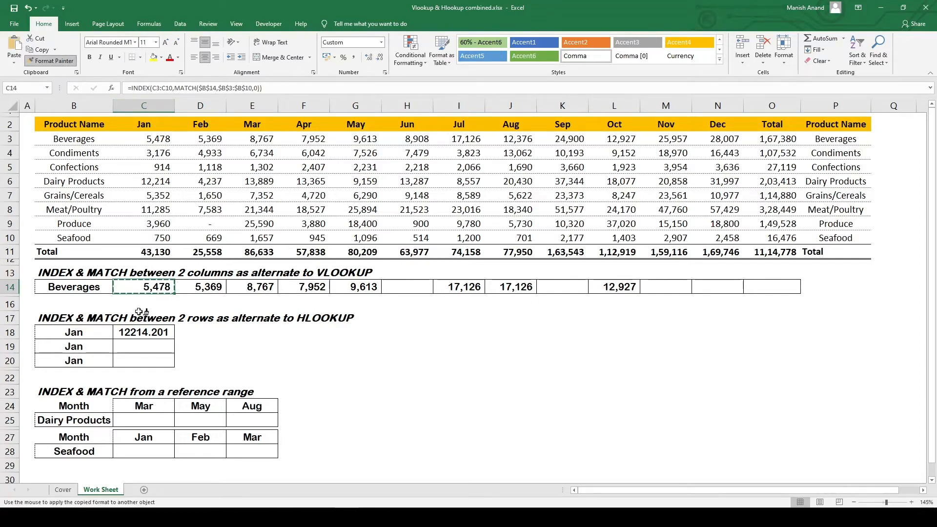
left_click(144, 332)
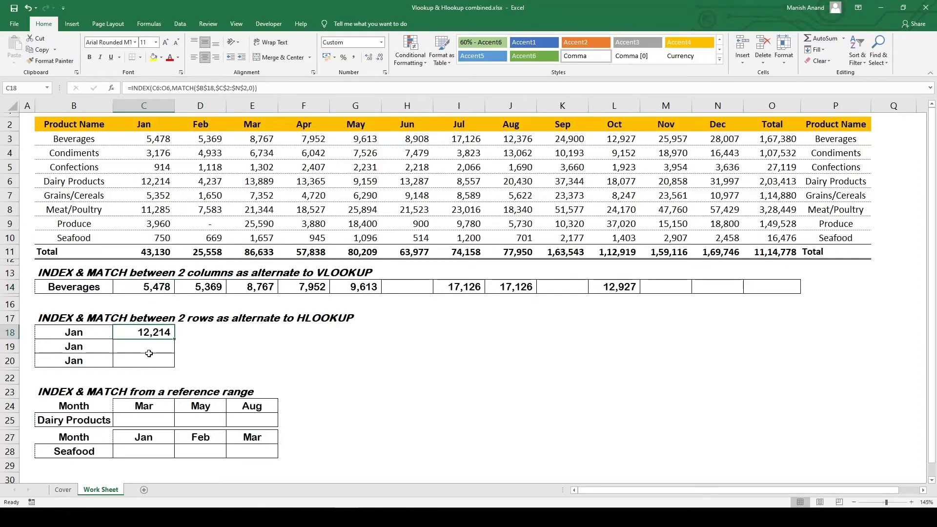
- Compare the C18 lookup result with the Jan figure in the Dairy Products row of the table
left_click(48, 338)
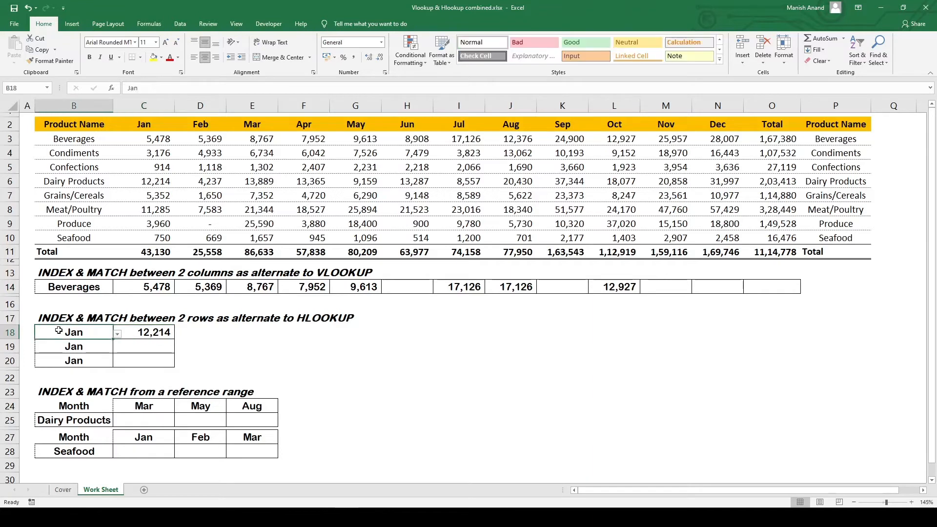
left_click(80, 182)
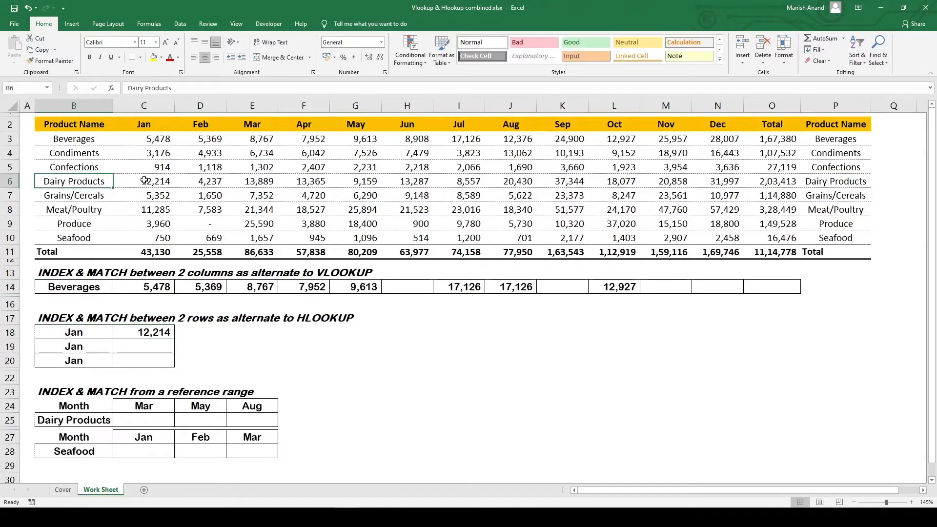
left_click(144, 181)
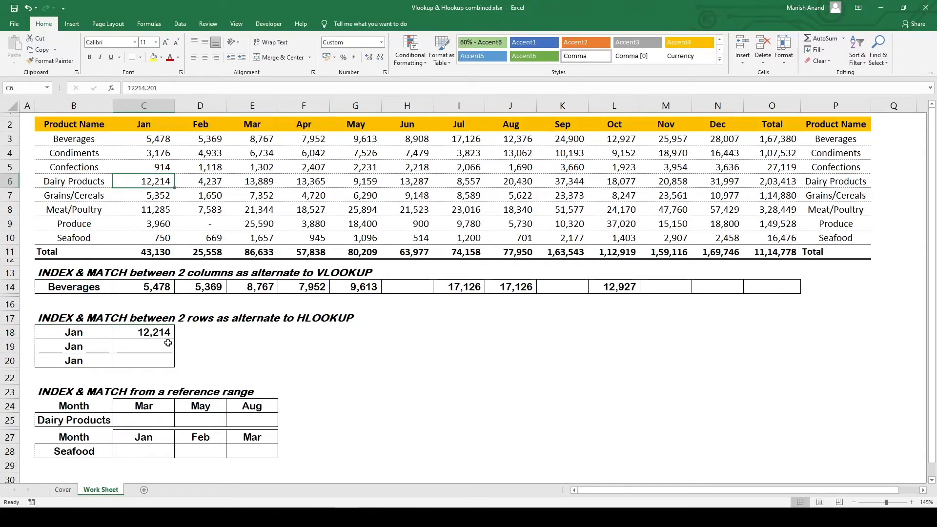
left_click(150, 332)
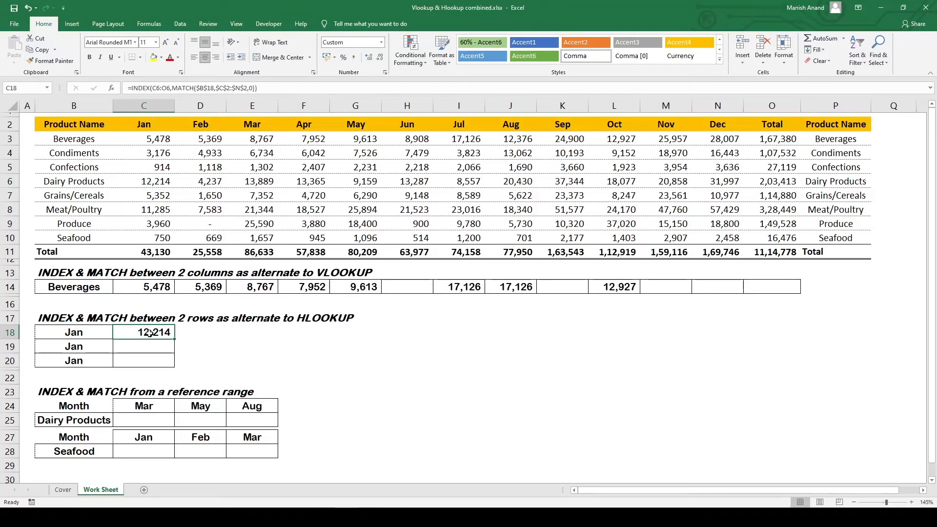
- Start an INDEX formula in C19 with the absolute Meat/Poultry row $C$8:$N$8 as its array
left_click(154, 347)
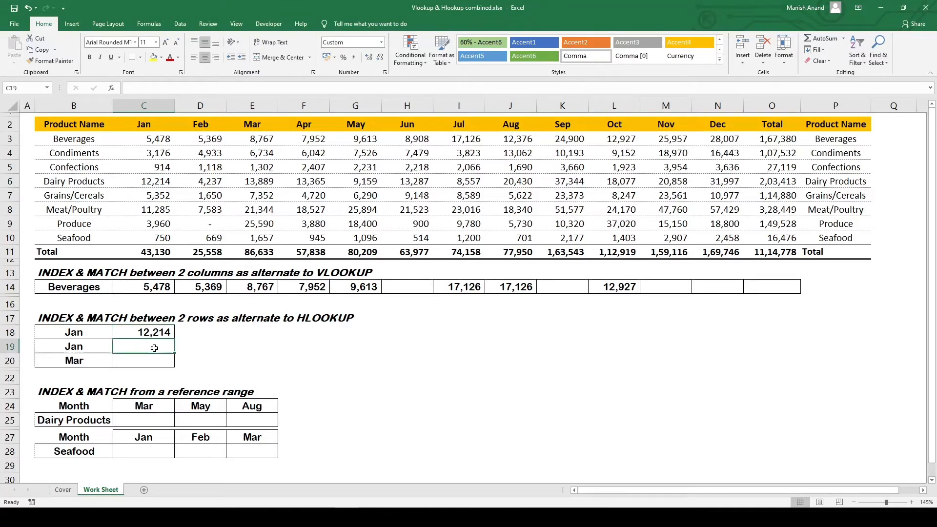
type("=inde")
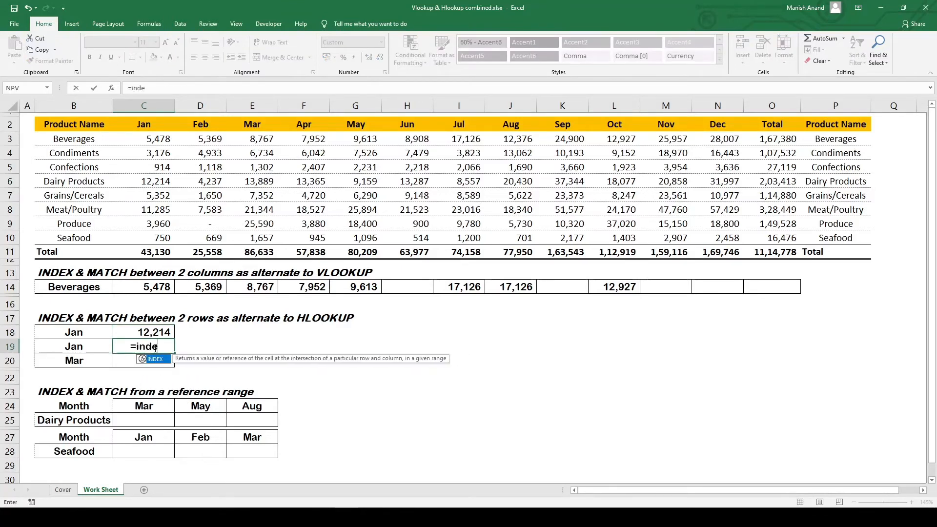
key("Tab")
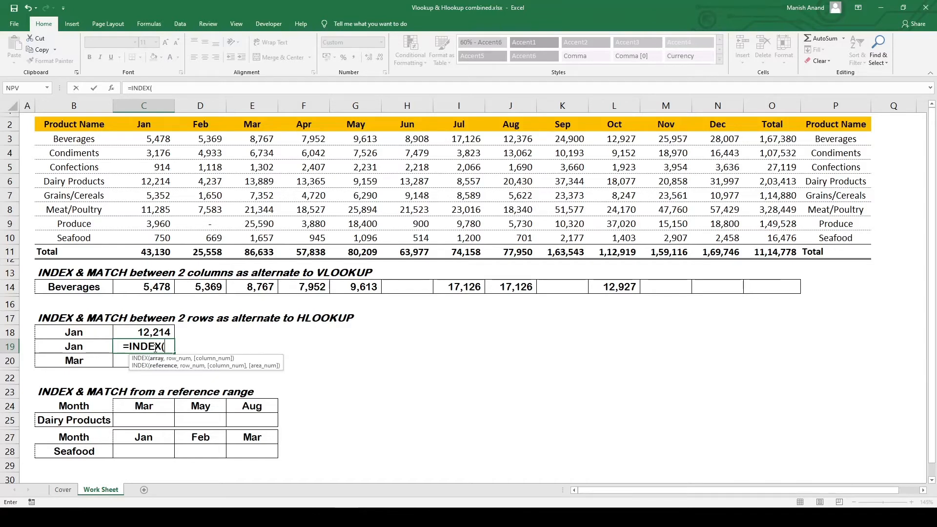
key("Up")
key("Up")
key("Up")
key("Up")
key("Up")
key("Up")
key("Up")
key("Up")
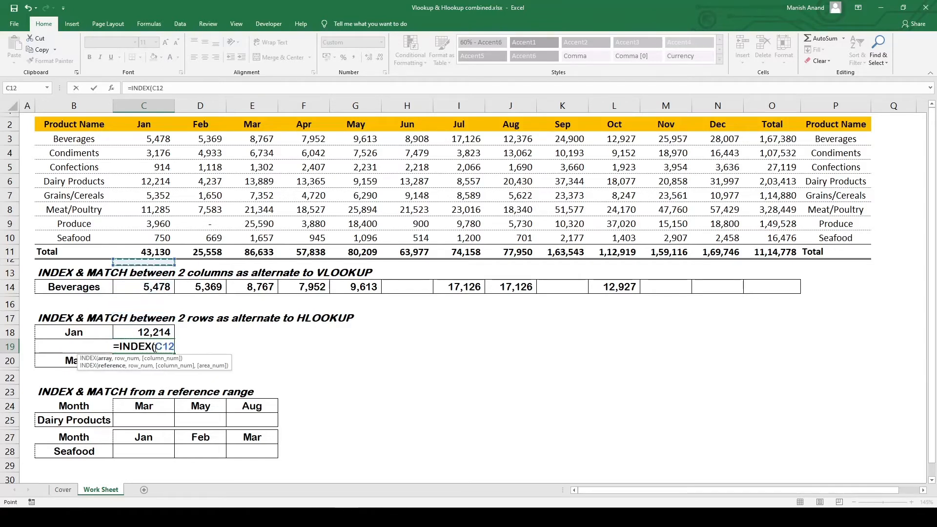
key("Up")
key("Up")
key("Up")
key("Up")
key("Up")
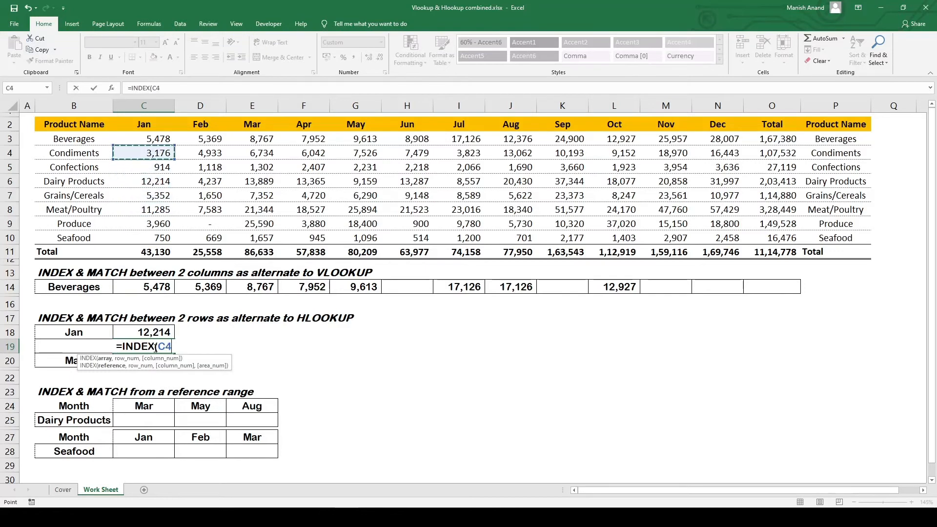
key("Down")
key("Down")
key("Down")
key("Down")
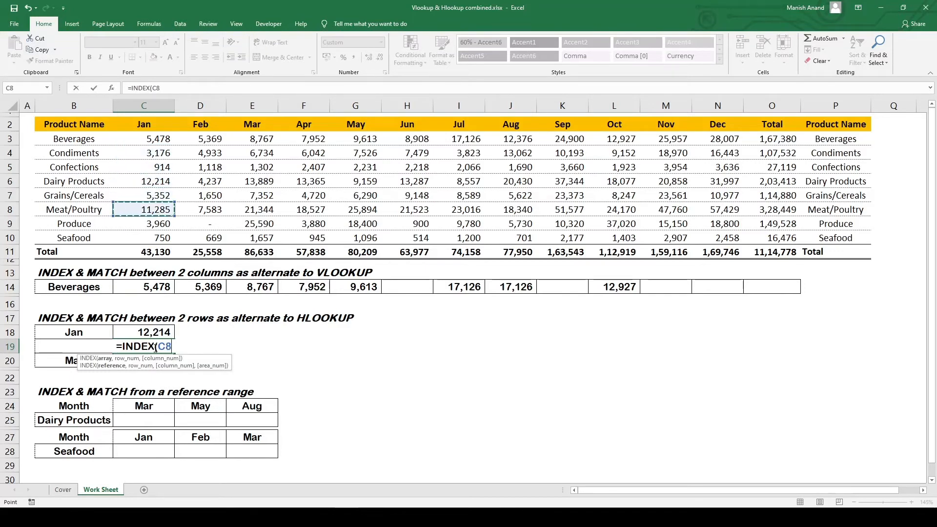
key("ctrl+shift+Right")
key("shift+Left")
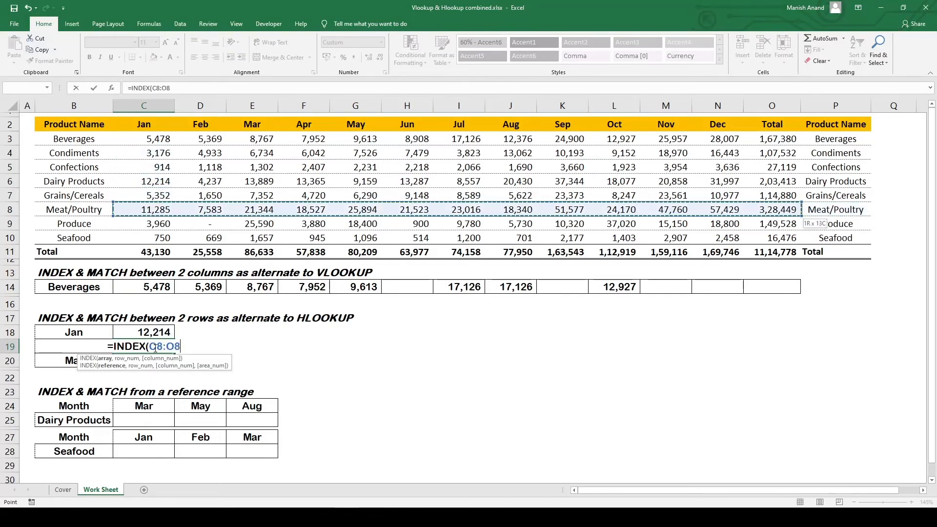
key("shift+Left")
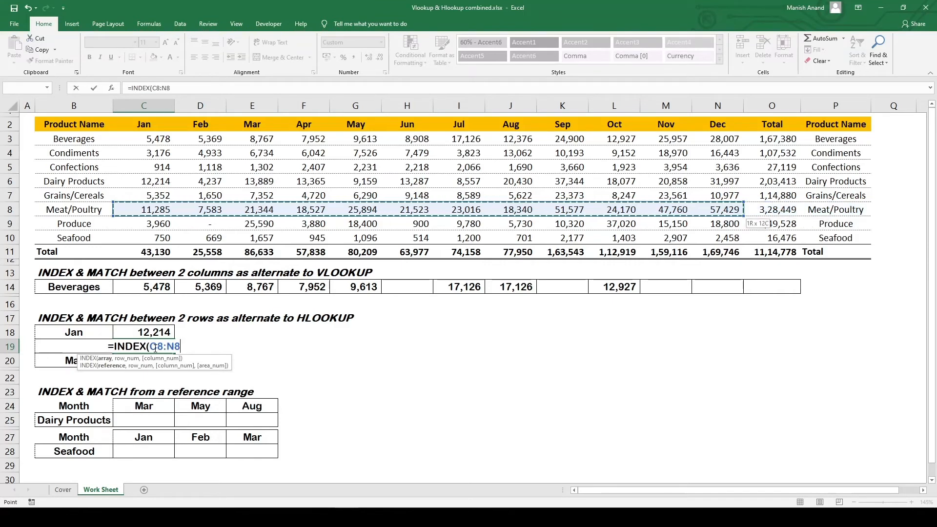
key("F4")
- Nest a MATCH function in the C19 formula with the column-locked reference $B19 as its lookup value
type(",matc")
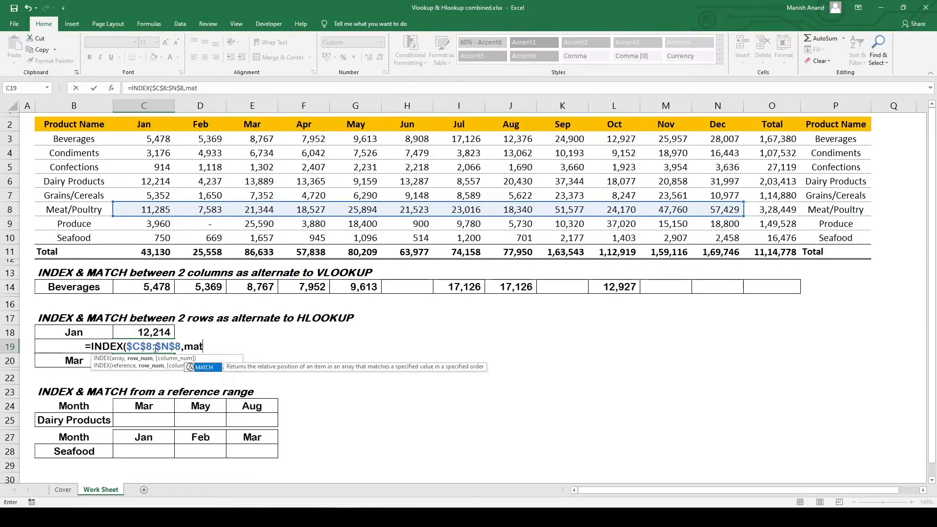
key("Tab")
key("Up")
key("Up")
key("Up")
key("Up")
key("Down")
key("Down")
key("Down")
key("Down")
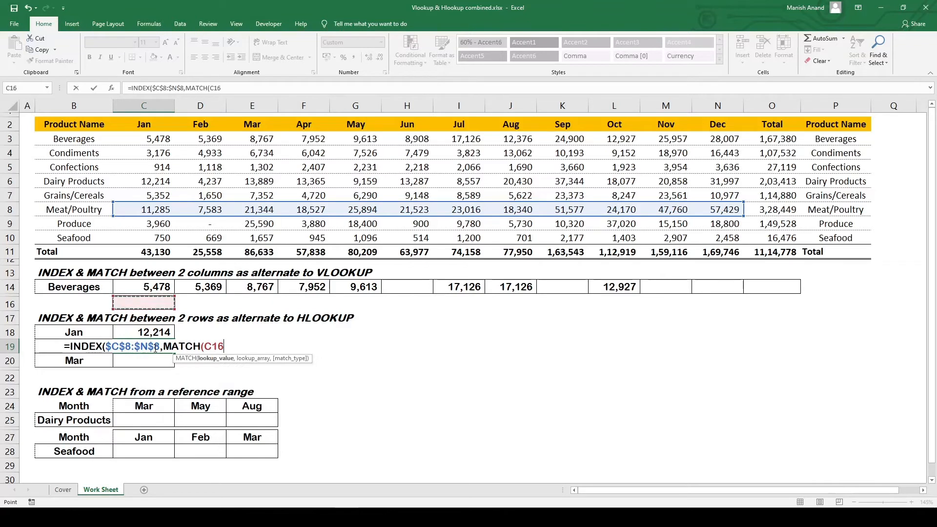
key("Left")
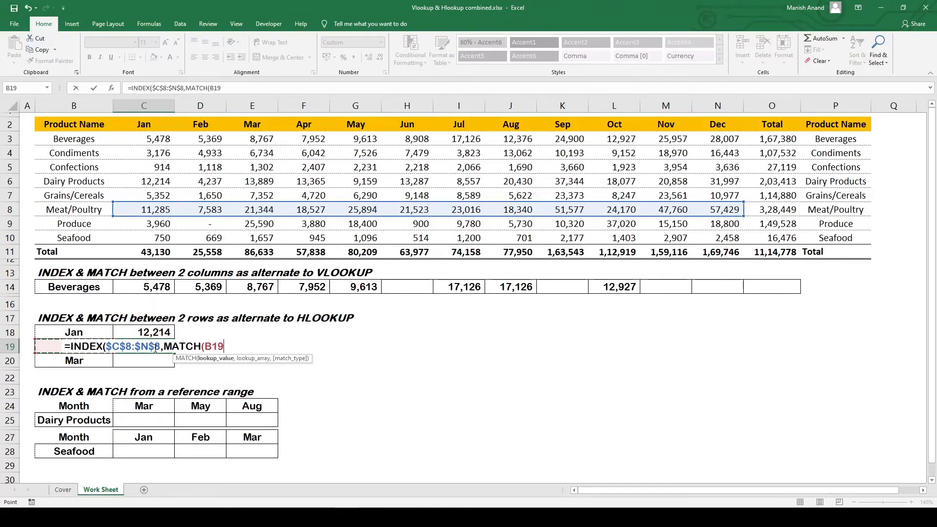
key("F4")
key("F4")
key("F4")
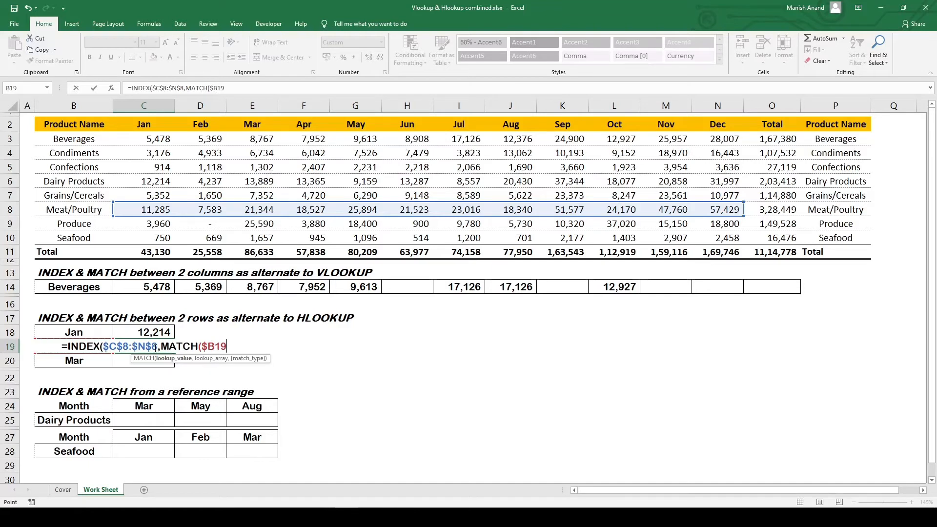
- Complete the MATCH in C19 with month headers $C$2:$N$2 as lookup array and match type 0, and enter the formula
type(",")
key("Up")
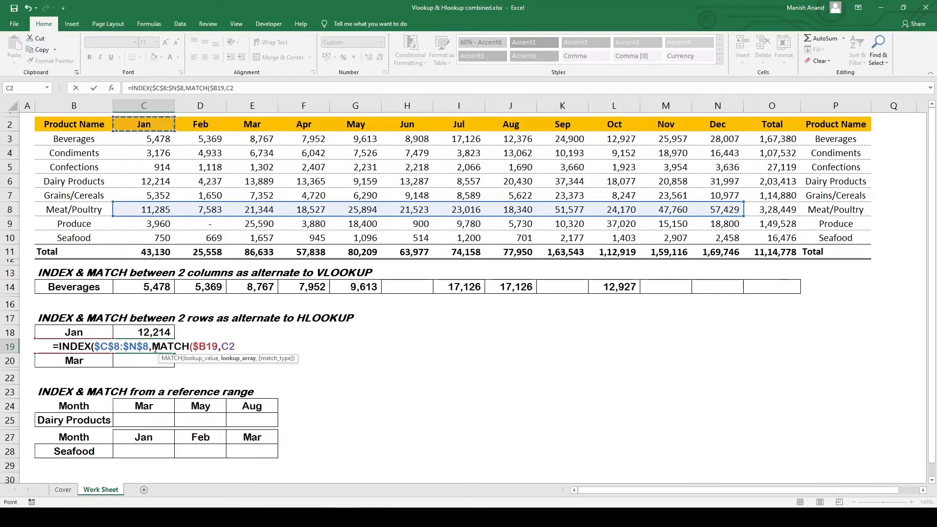
key("shift+Left")
key("ctrl+shift+Right")
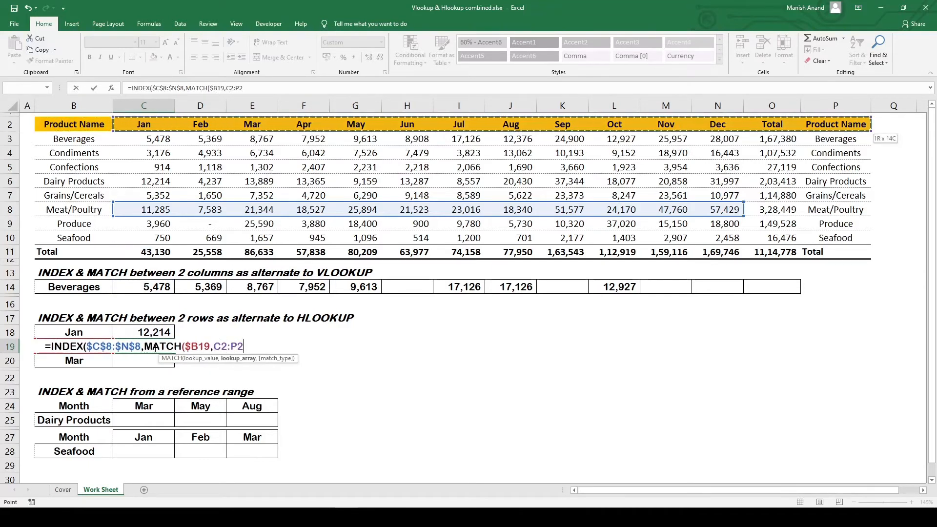
key("shift+Left")
key("shift+Left")
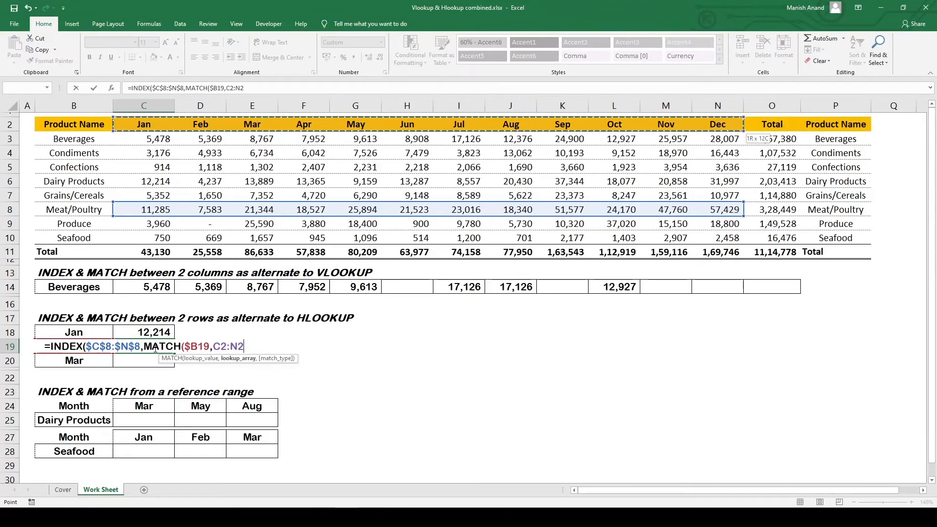
key("F4")
type(",0))")
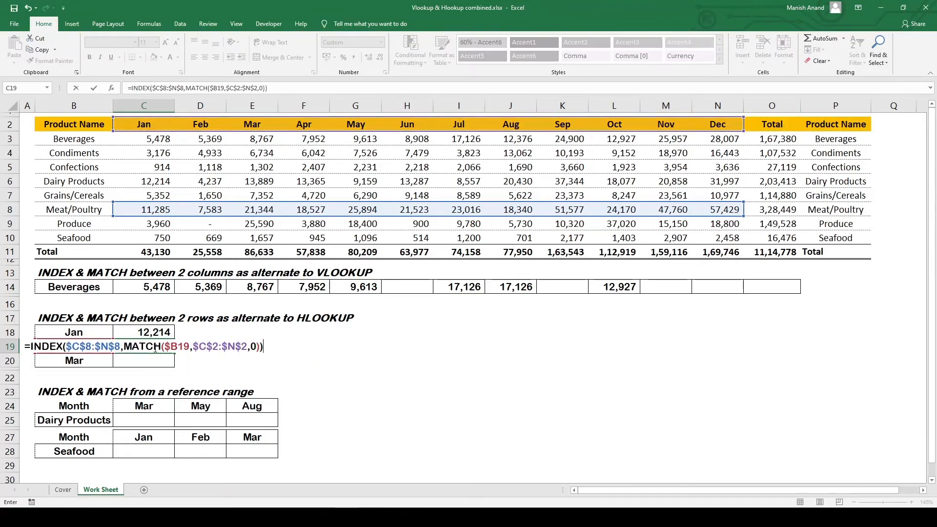
key("Return")
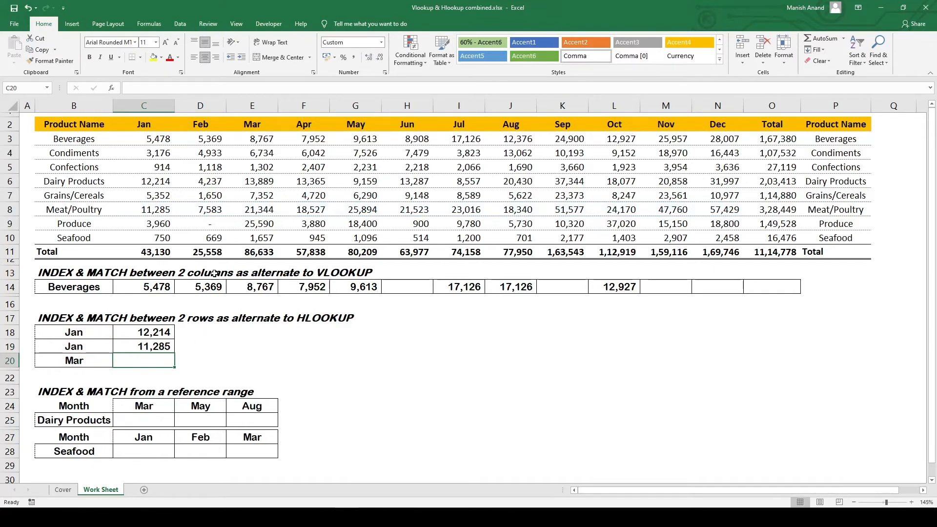
- Compare the C19 lookup result with the Jan figure in the Meat/Poultry row
left_click(157, 212)
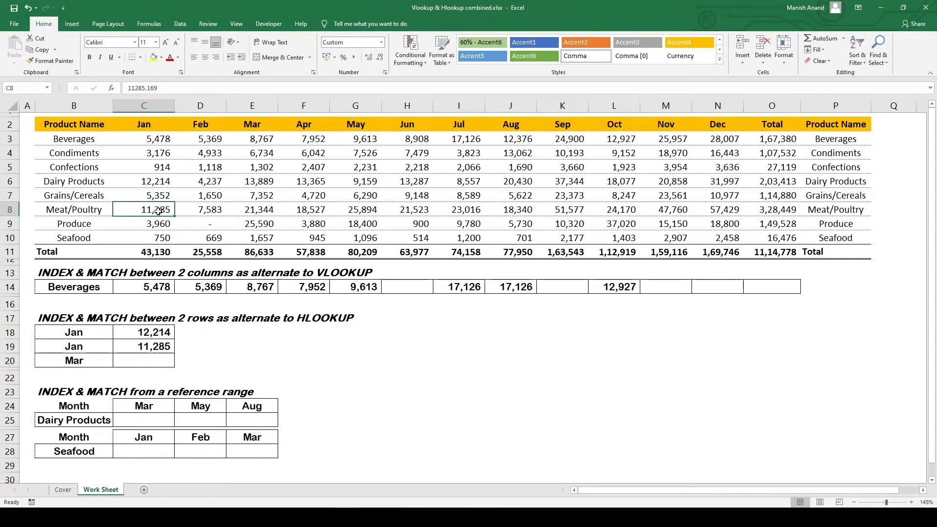
left_click(148, 346, "ctrl")
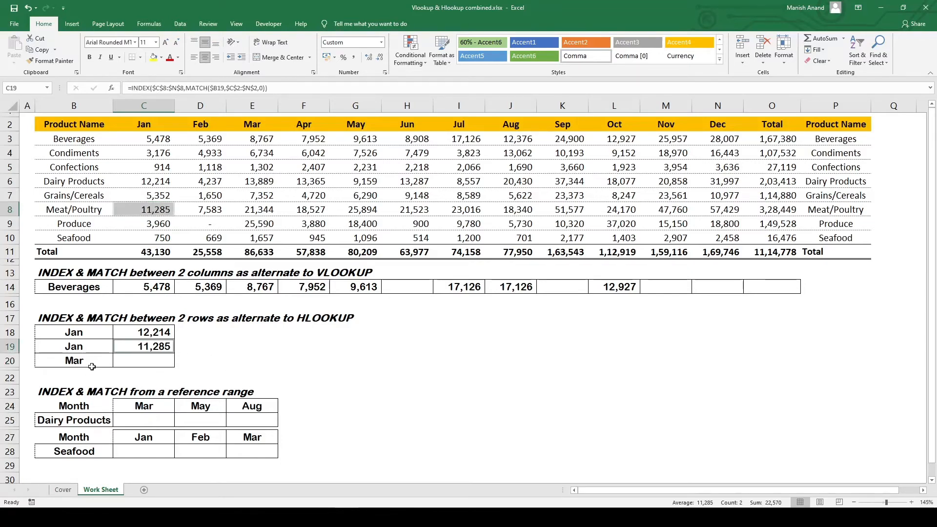
key("alt+Tab")
- Choose Apr as the lookup month in B19 and check the C19 result against the Meat/Poultry row
left_click(169, 359)
key("Up")
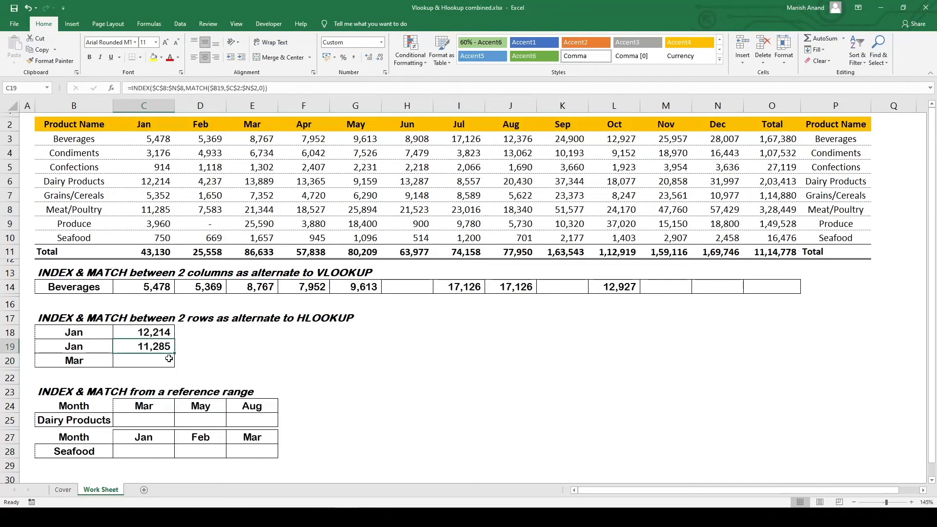
key("Left")
key("alt+Down")
key("Down")
key("Down")
key("Down")
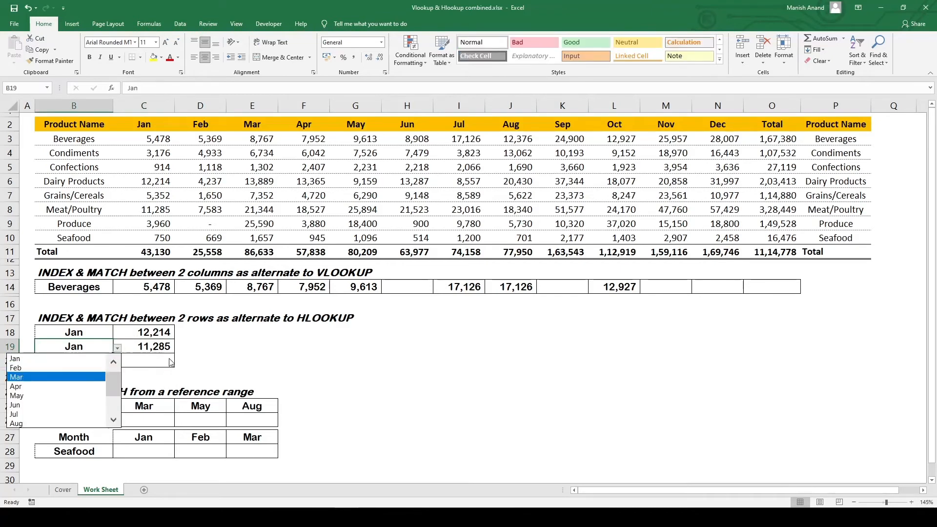
key("Return")
key("Right")
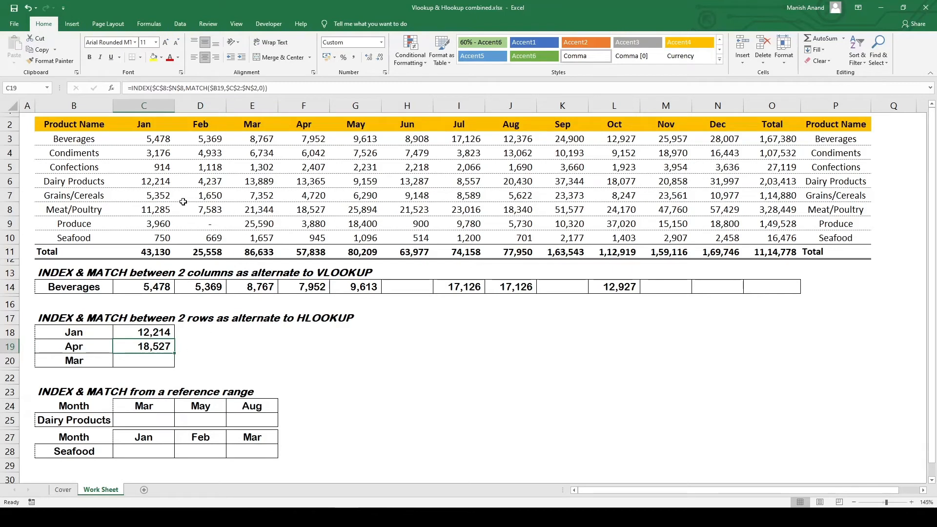
left_click_drag(101, 211, 313, 217)
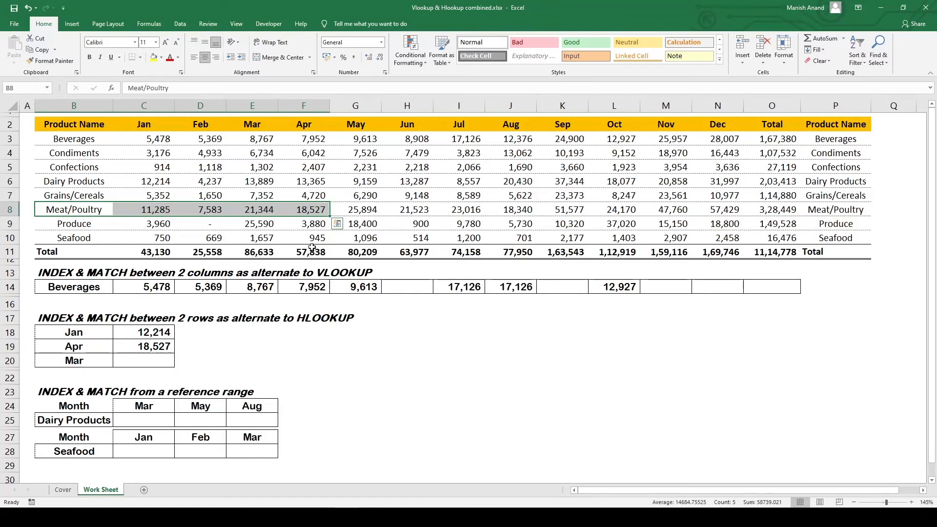
- Choose Jul as the lookup month in B19
key("Down")
key("Down")
key("Down")
key("Down")
key("Down")
key("Down")
key("Down")
key("Down")
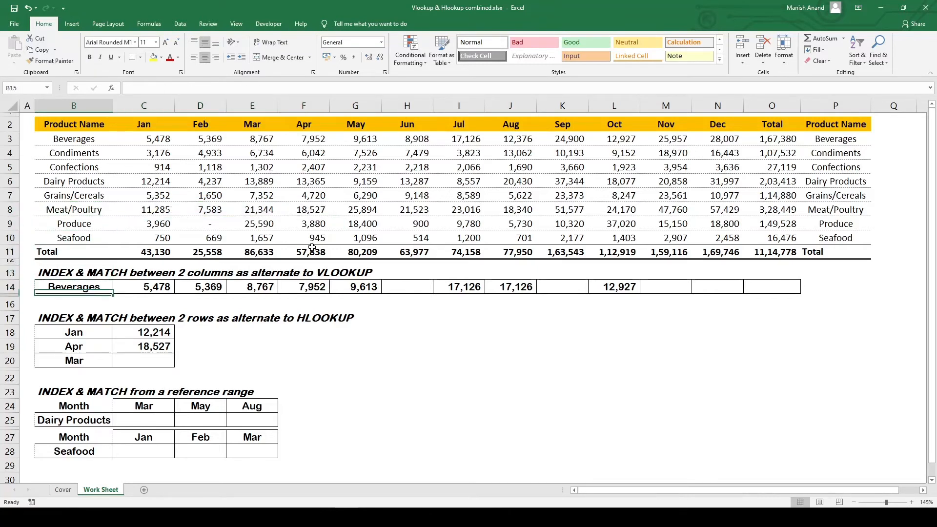
key("Down")
key("Down")
key("alt+Down")
key("Down")
key("Down")
key("Down")
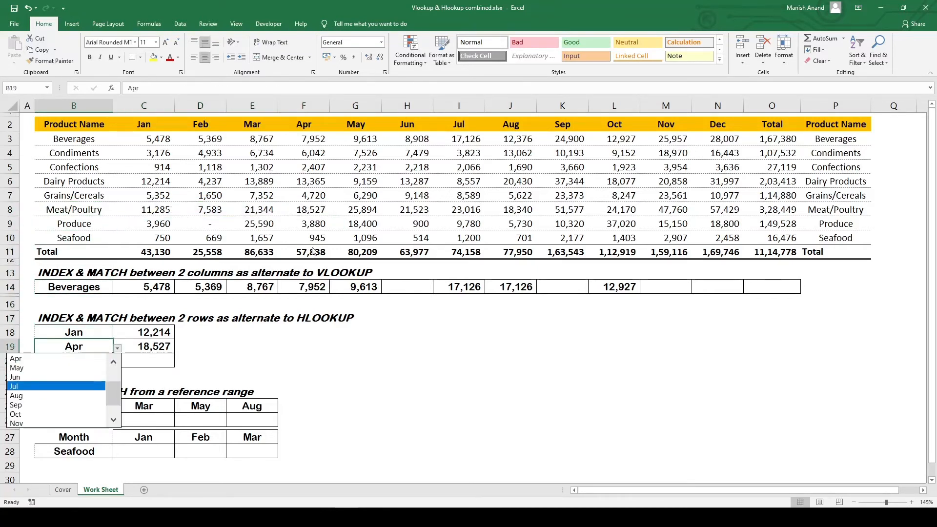
key("Return")
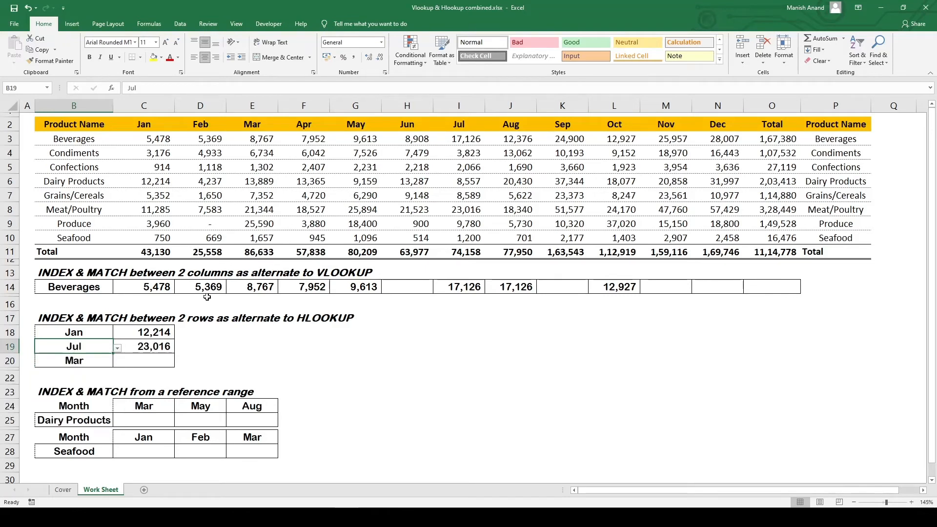
- Compare the C19 lookup result with the Jul figure in the Meat/Poultry row
left_click(149, 344)
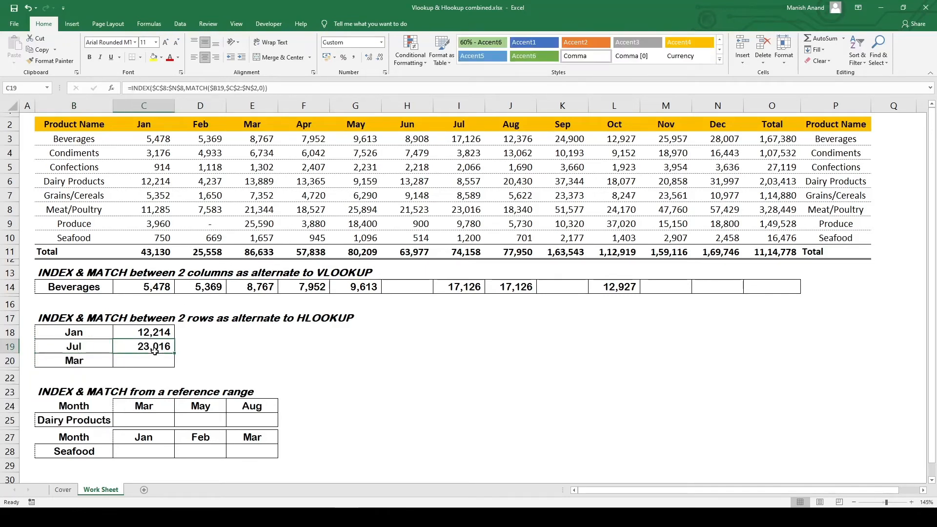
left_click(469, 209)
left_click(167, 346)
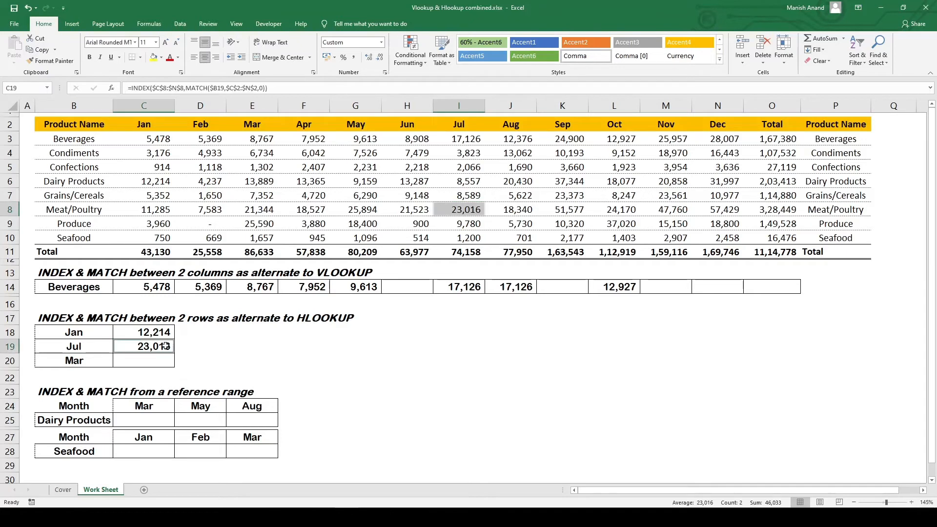
- Review the sections on INDEX and MATCH between two columns and between two rows
left_click(361, 345)
left_click_drag(56, 273, 116, 264)
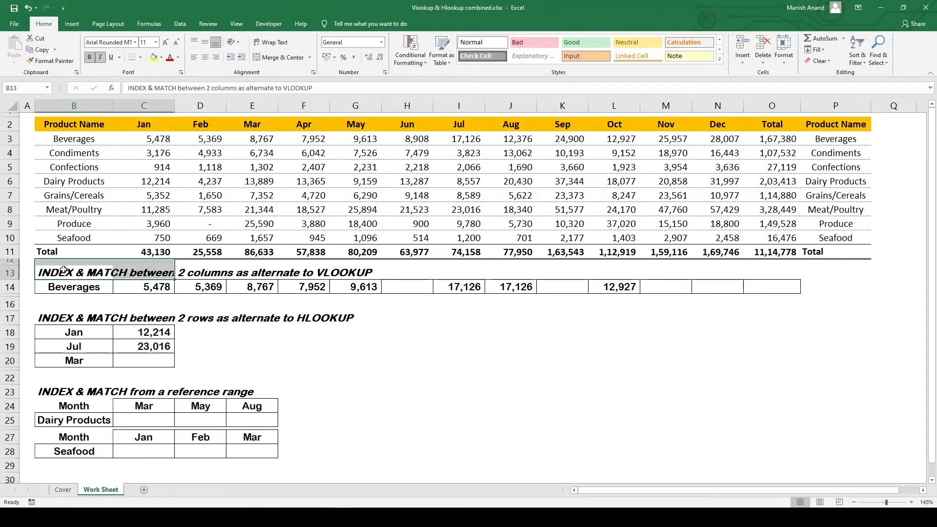
left_click_drag(59, 317, 332, 357)
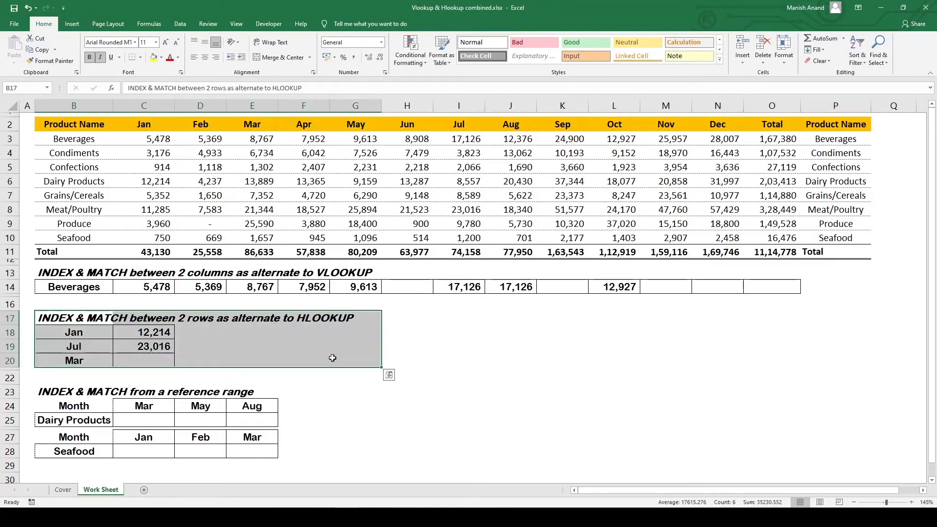
left_click(339, 405)
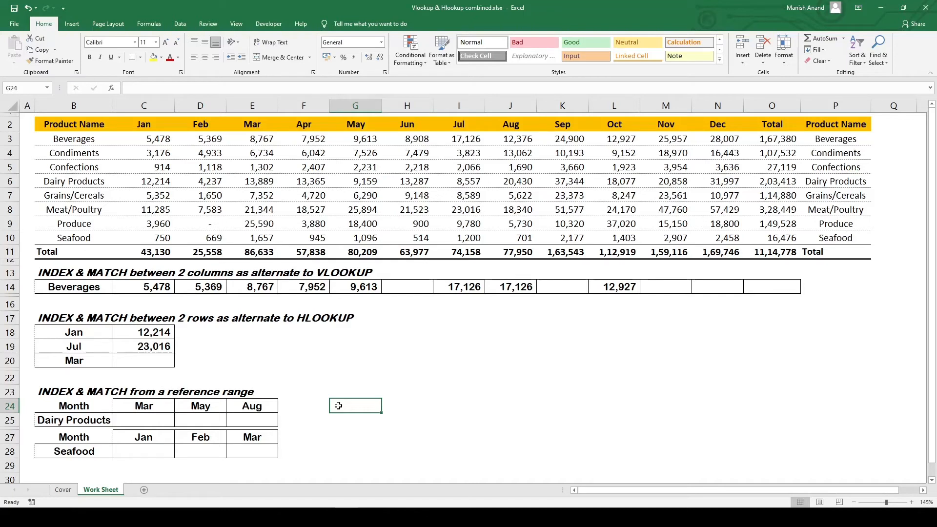
- Review the product names in B3:B10, the month headers in C2:N2 and the sales figures in C3:N10
left_click(134, 419)
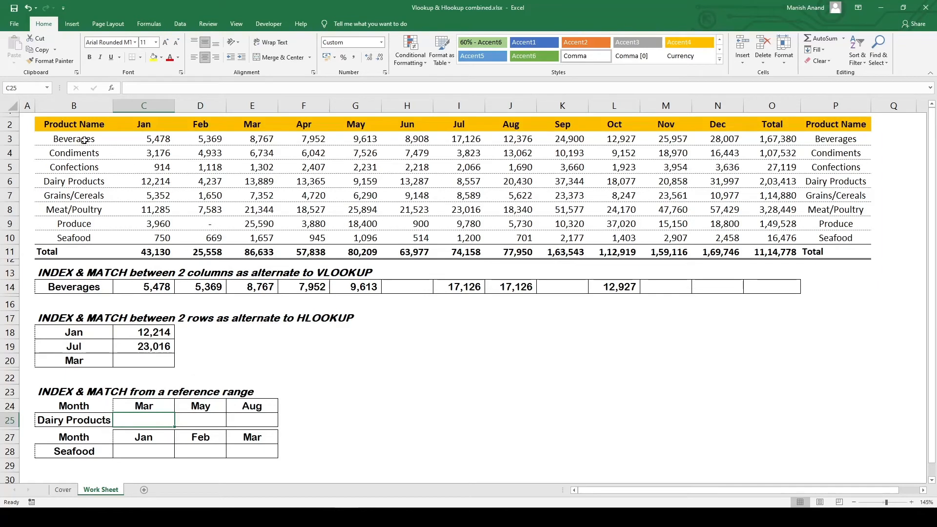
left_click_drag(85, 140, 74, 238)
left_click_drag(139, 130, 740, 124, "ctrl")
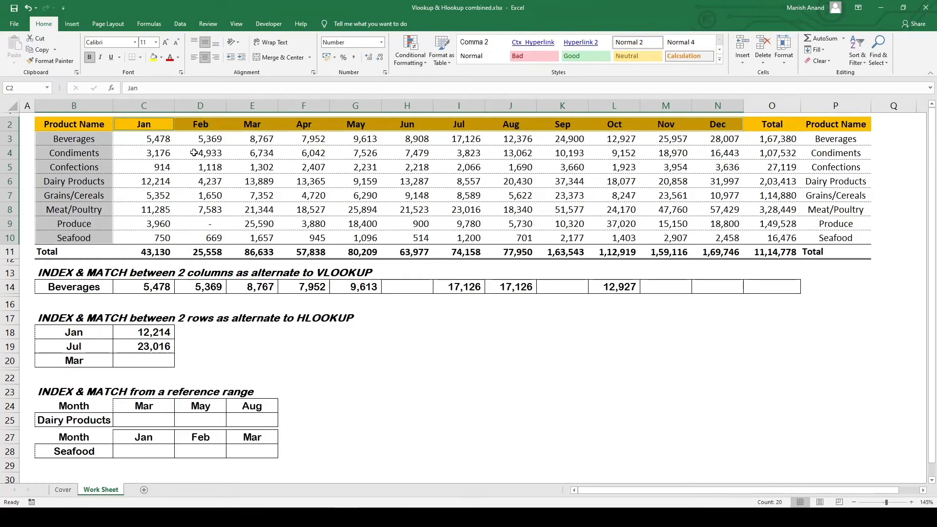
left_click_drag(128, 141, 734, 239)
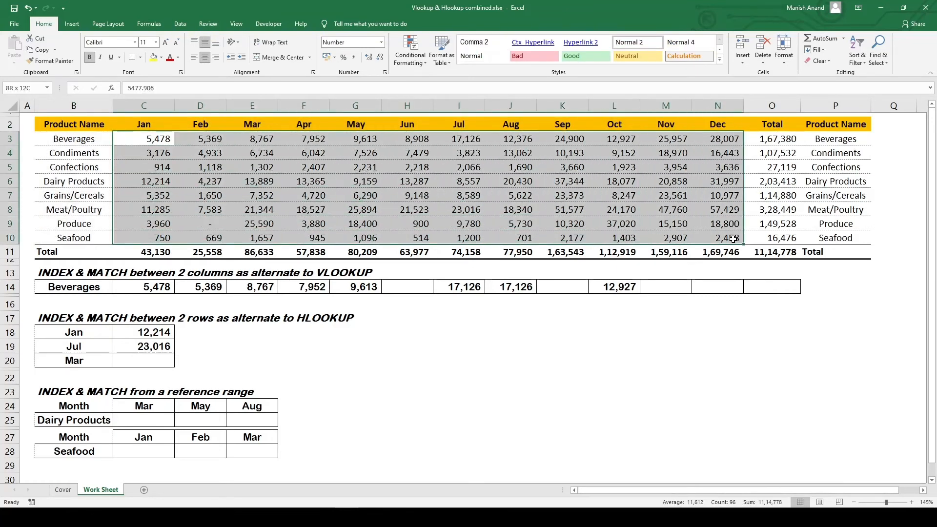
- Start an INDEX formula in C25 with the absolute sales range $C$3:$N$10 as its array
left_click(142, 417)
type("=inde")
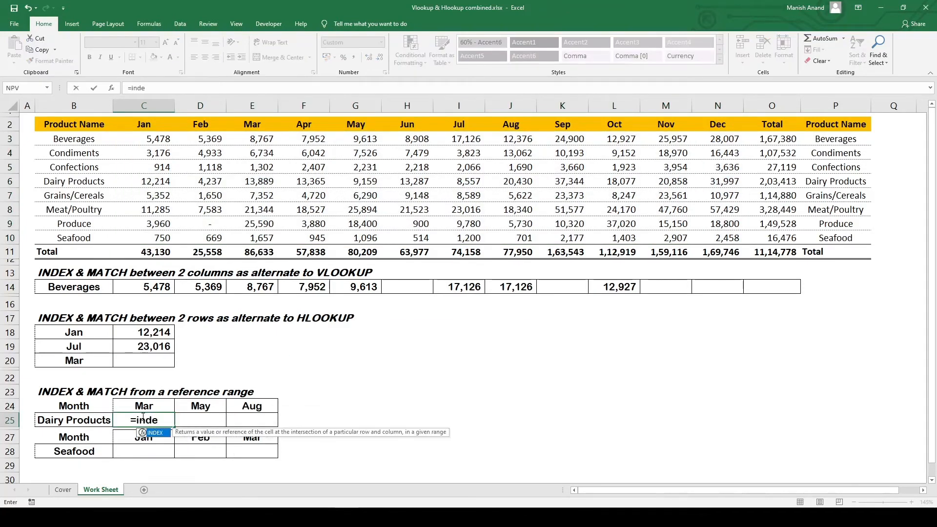
key("Tab")
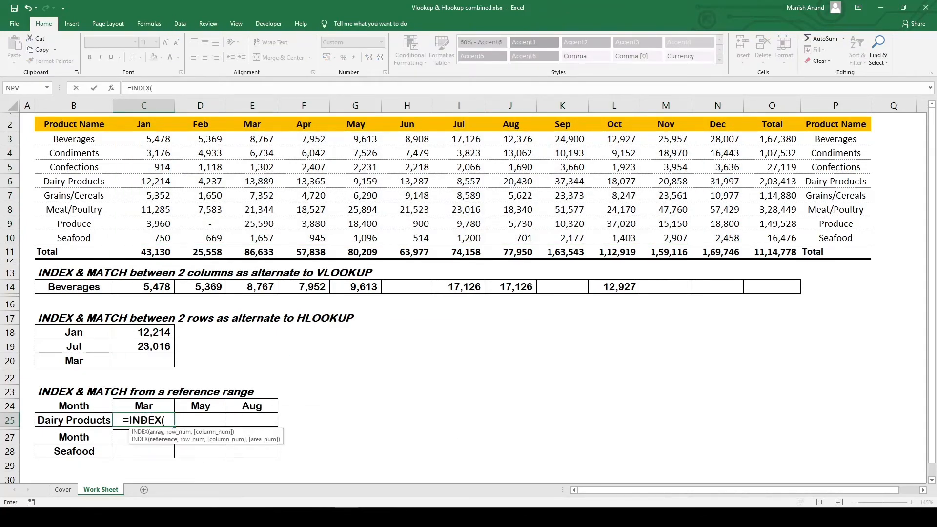
key("Up")
key("Up")
key("Up")
key("Up")
key("Up")
key("Up")
key("Up")
key("Up")
key("Up")
key("Up")
key("Up")
key("Up")
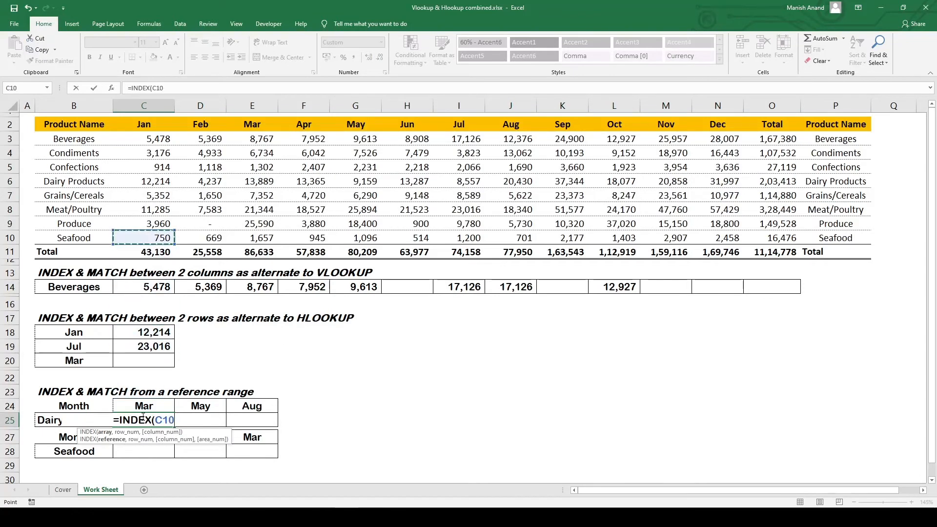
key("ctrl+shift+Up")
key("shift+Down")
key("ctrl+shift+Right")
key("shift+Left")
key("shift+Left")
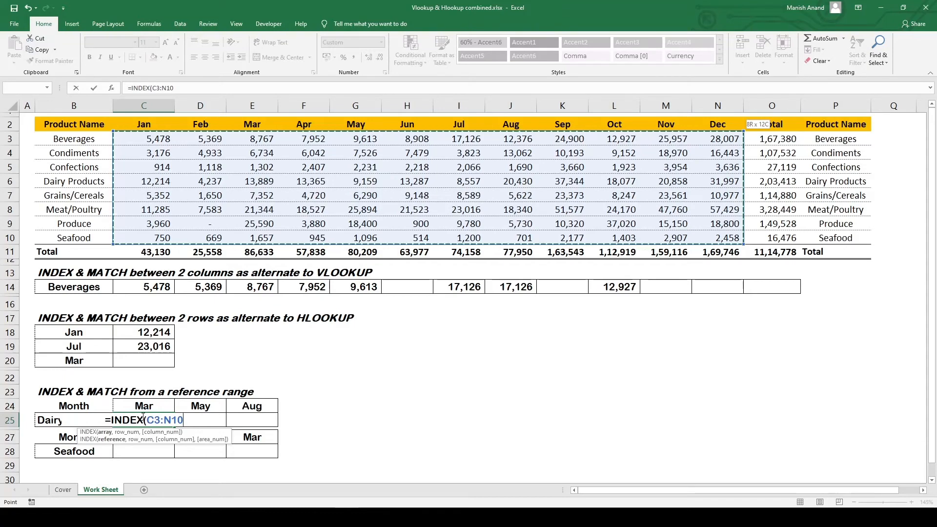
key("F4")
type(",")
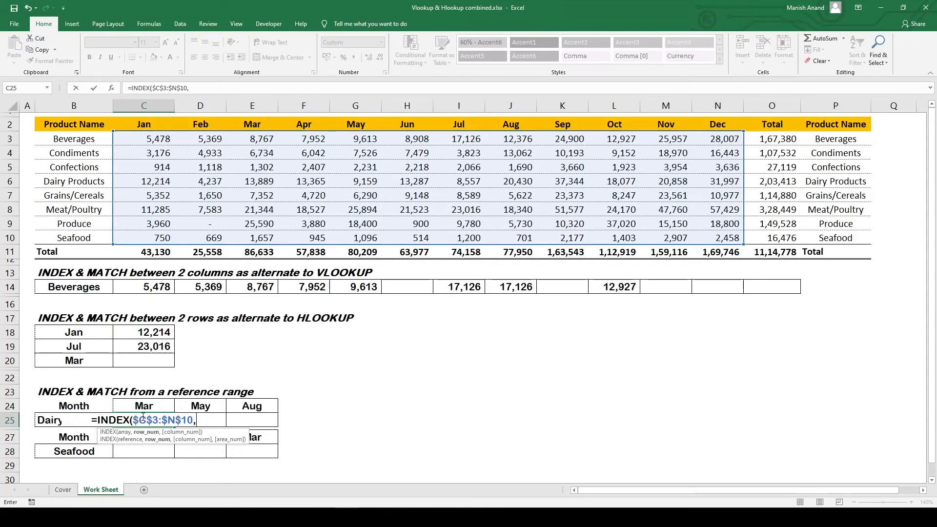
- Nest a MATCH function as the row number in the C25 formula, with $B25 as its lookup value
type("math")
key("Return")
left_click(142, 418)
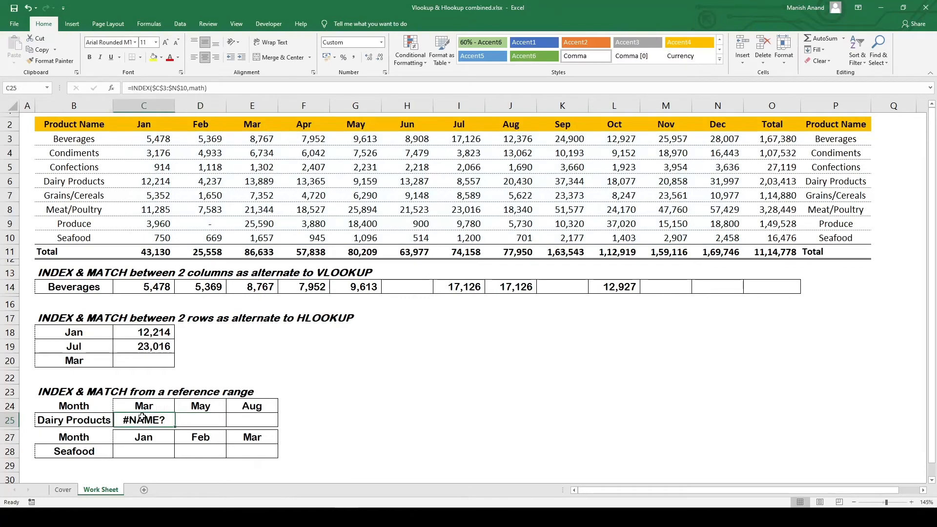
key("F2")
key("BackSpace")
key("BackSpace")
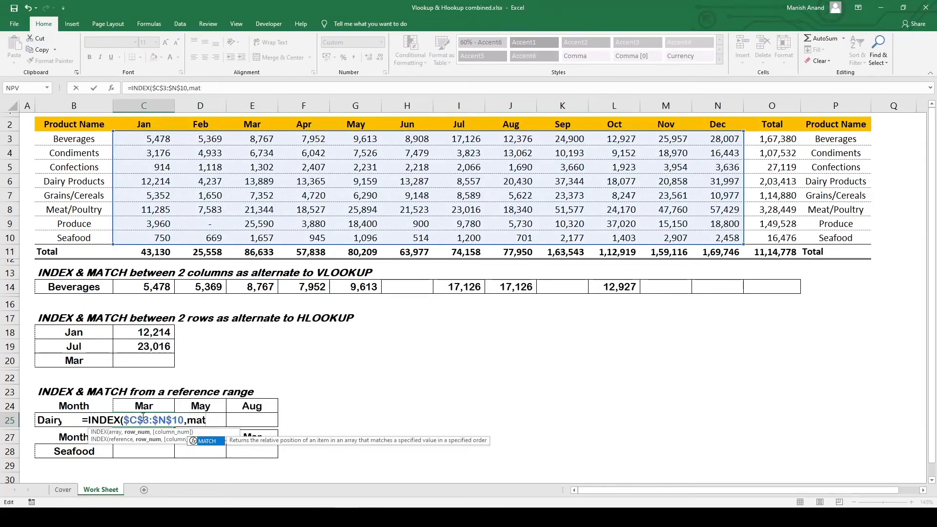
key("Tab")
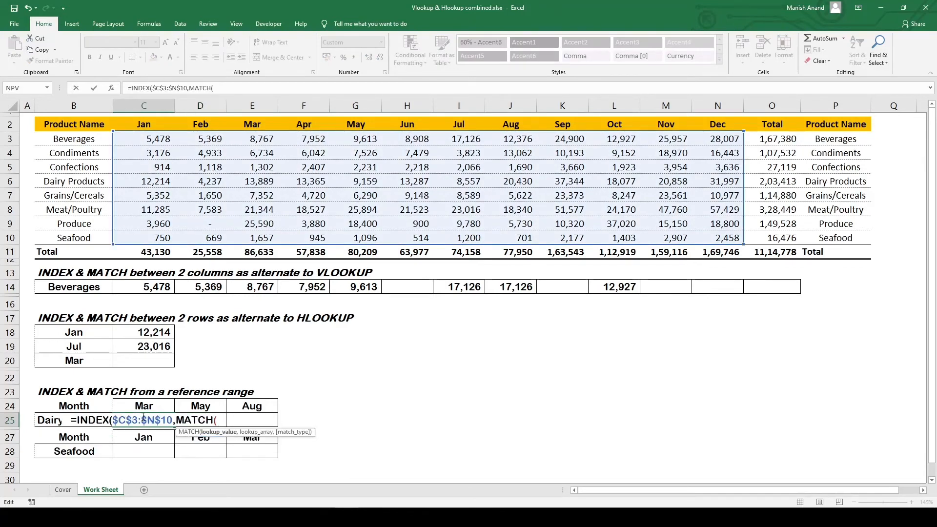
key("Left")
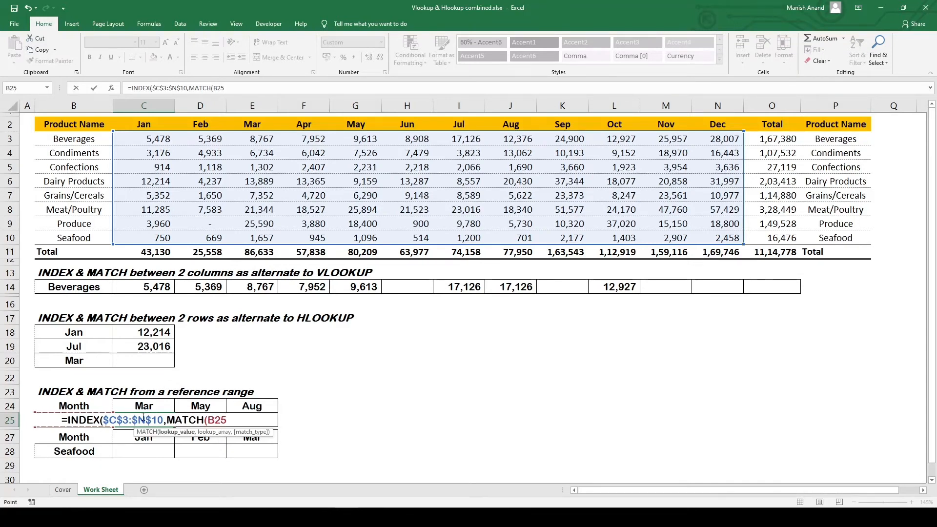
key("F4")
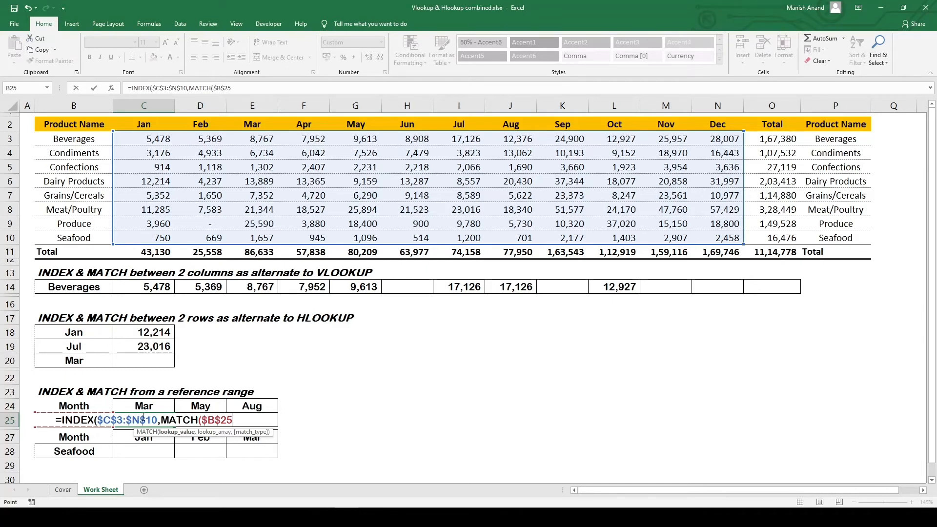
key("F4")
key("F4")
type(",")
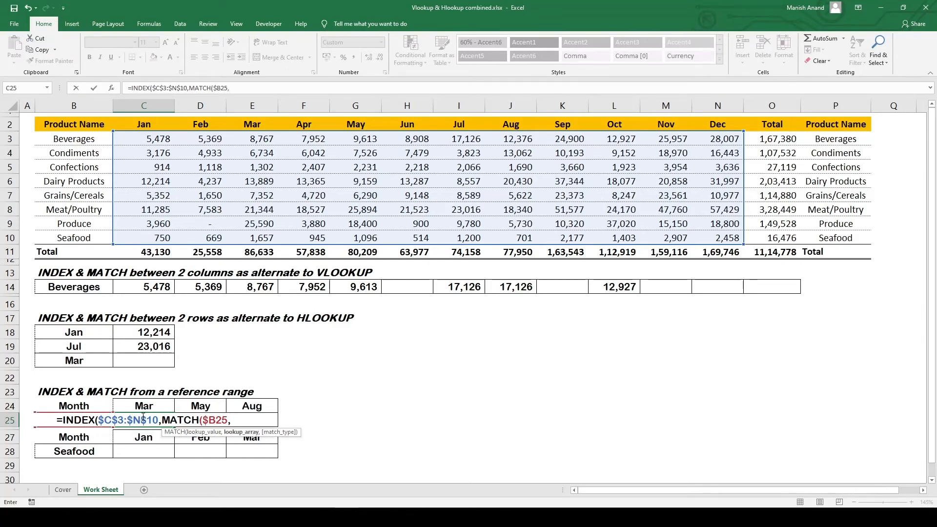
- Complete the row MATCH with the product names $B$3:$B$10 as lookup array and match type 0
key("Up")
key("Up")
key("Up")
key("Up")
key("Up")
key("Up")
key("Up")
key("Up")
key("Up")
key("Up")
key("Up")
key("Up")
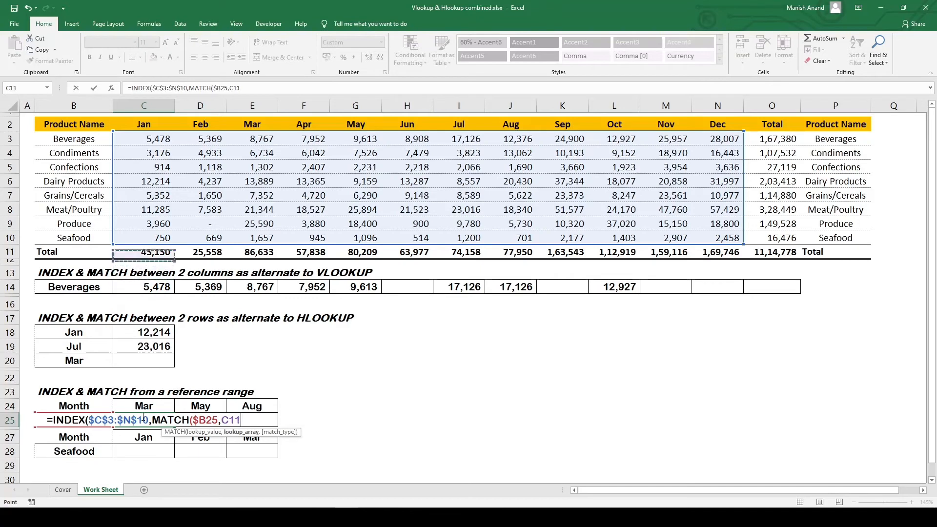
key("Up")
key("Left")
key("shift+Up")
key("shift+Up")
key("shift+Up")
key("shift+Up")
key("shift+Up")
key("shift+Up")
key("shift+Up")
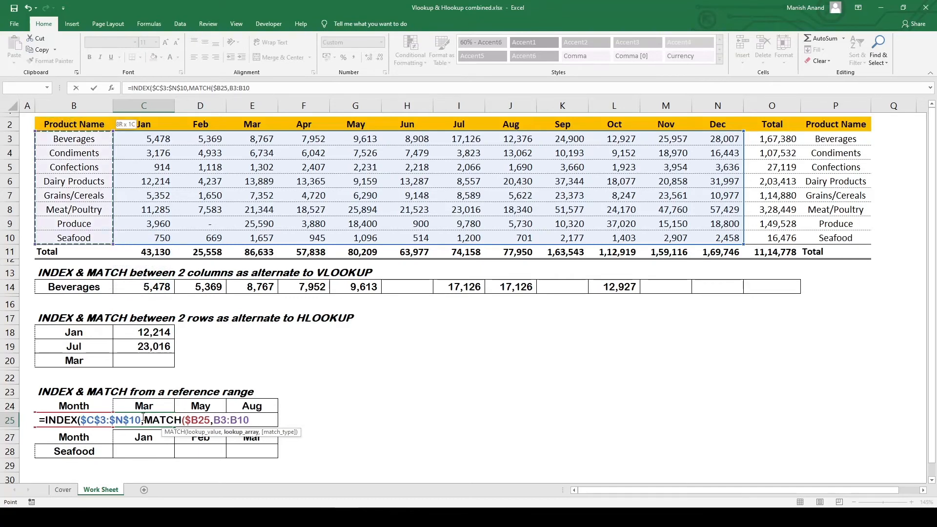
key("F4")
type(",0")
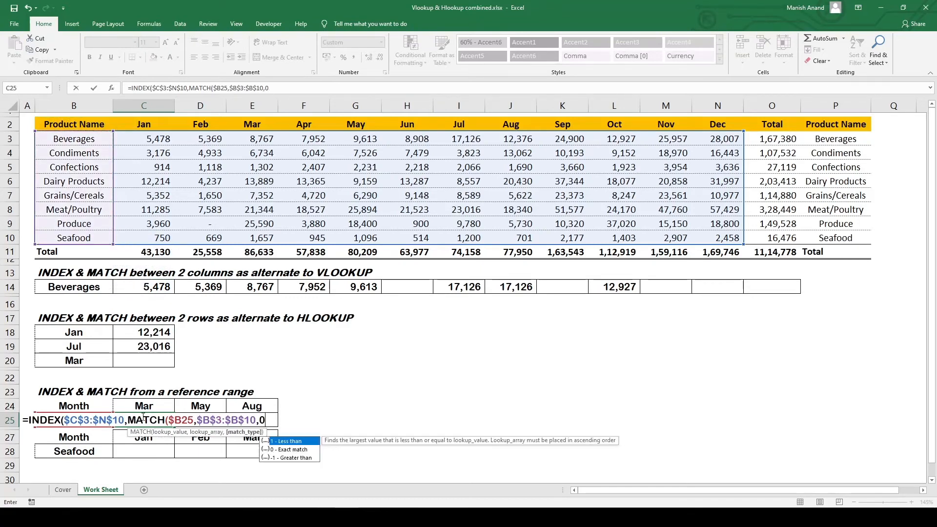
type(")")
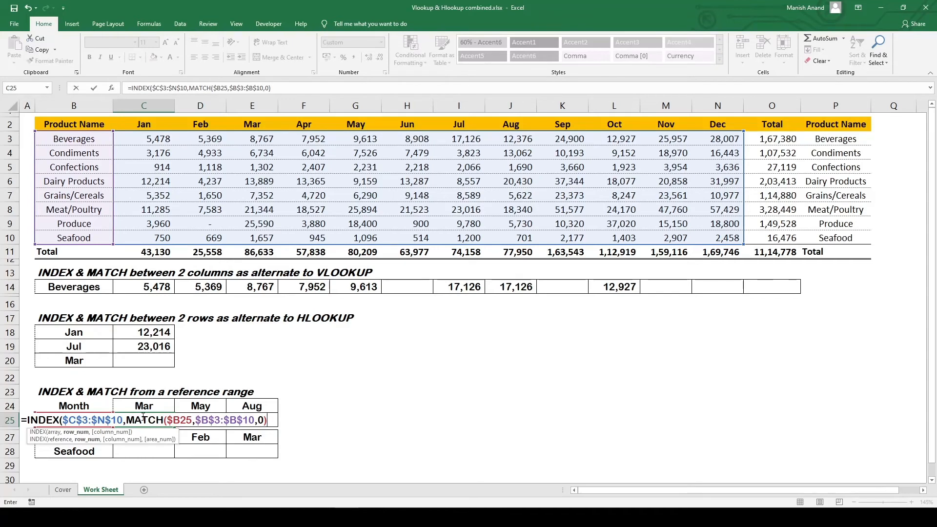
type(",")
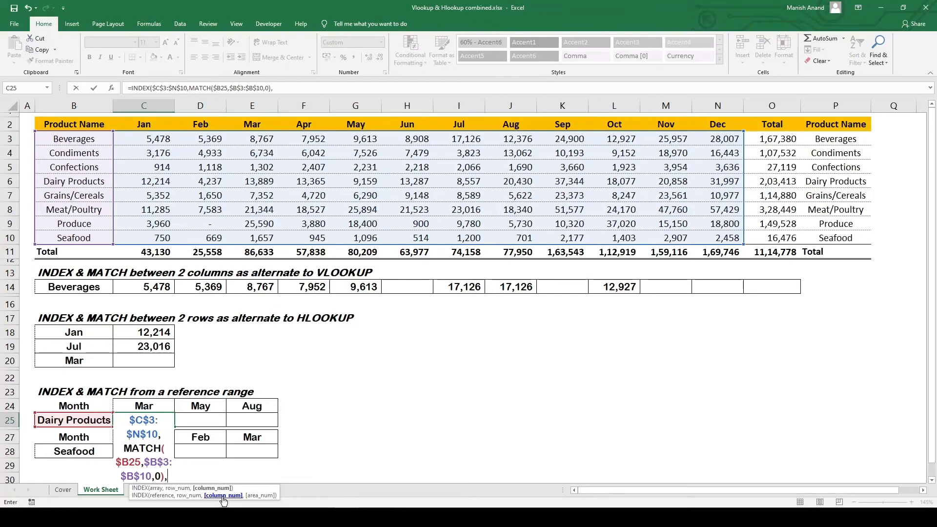
- Add the month cell C24 as a relative reference after the row MATCH in the C25 formula
key("Up")
key("Up")
key("Up")
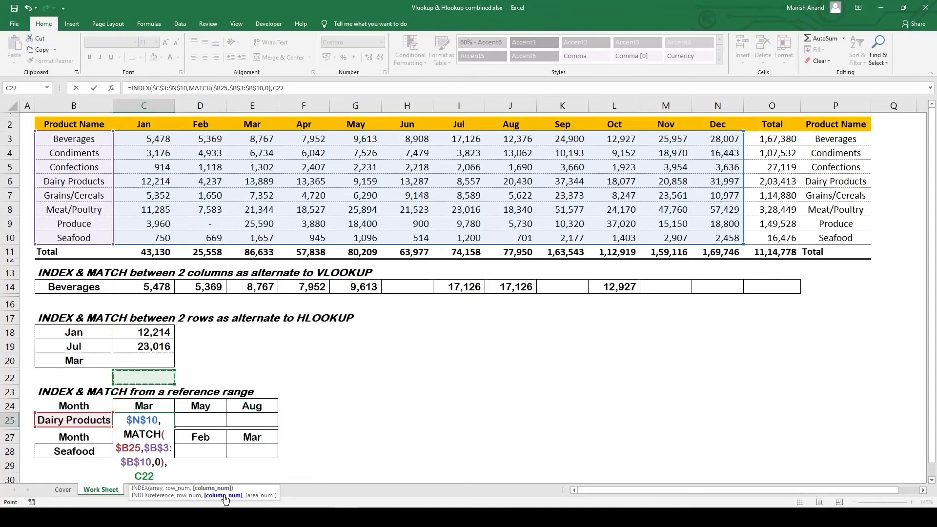
key("Down")
key("Down")
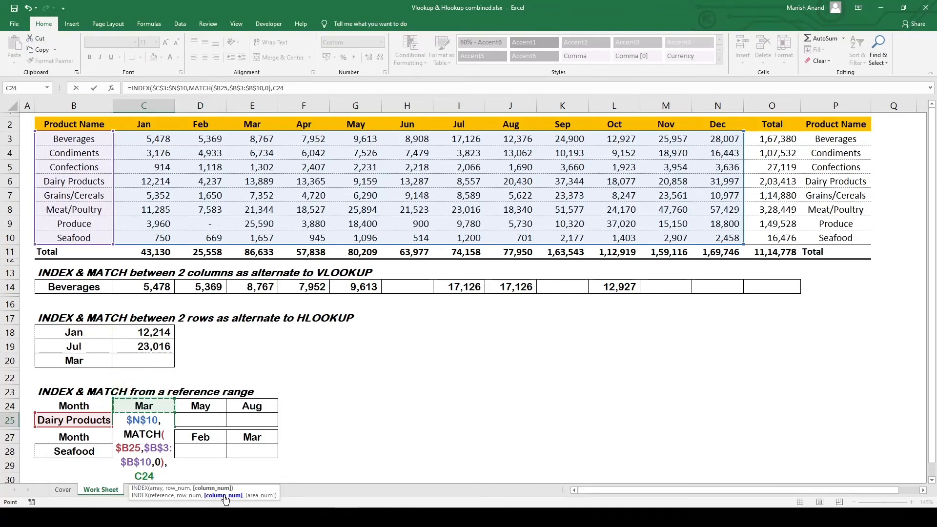
key("F4")
key("F4")
key("F4")
key("F4")
type(",")
- Add the absolute month header range $C$2:$N$2 and match type 0 after C24 in the formula
key("Up")
key("Up")
key("Up")
key("Up")
key("Up")
key("Up")
key("Up")
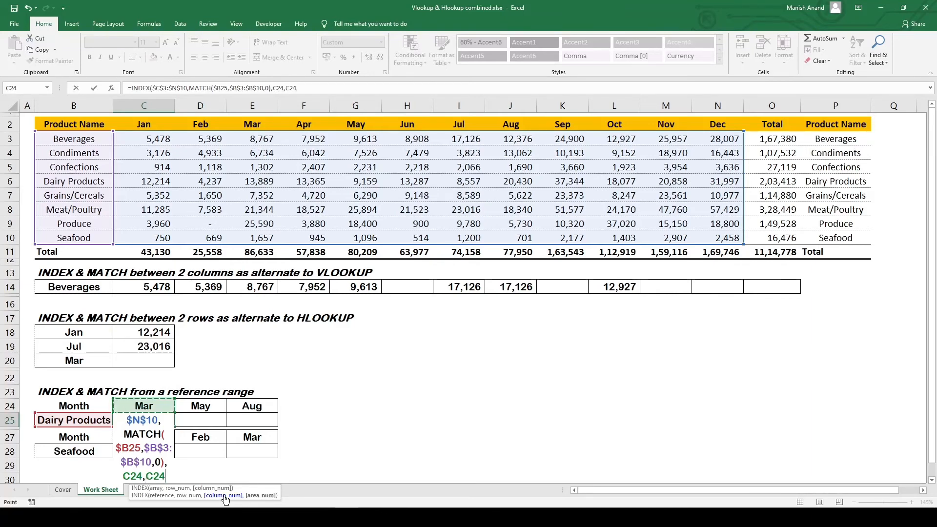
key("ctrl+Up")
key("ctrl+Up")
key("ctrl+Up")
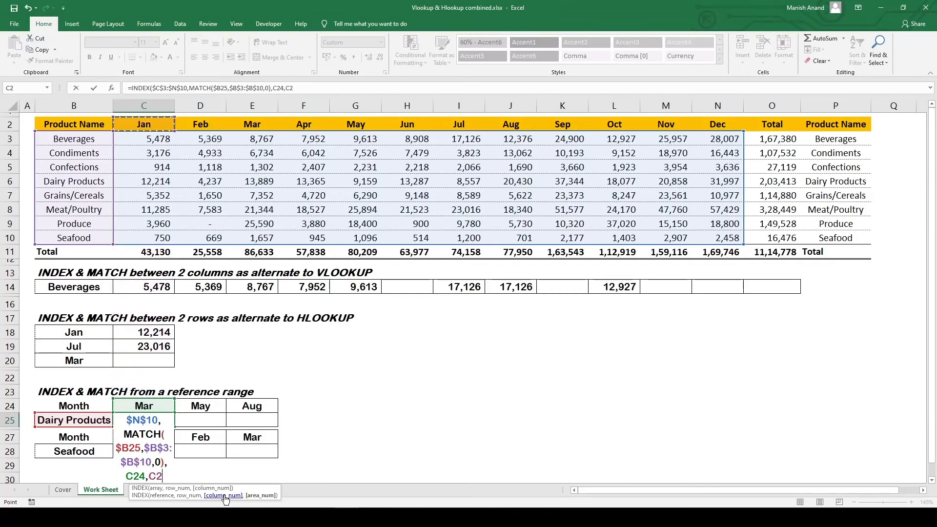
key("ctrl+shift+Right")
key("shift+Left")
key("shift+Left")
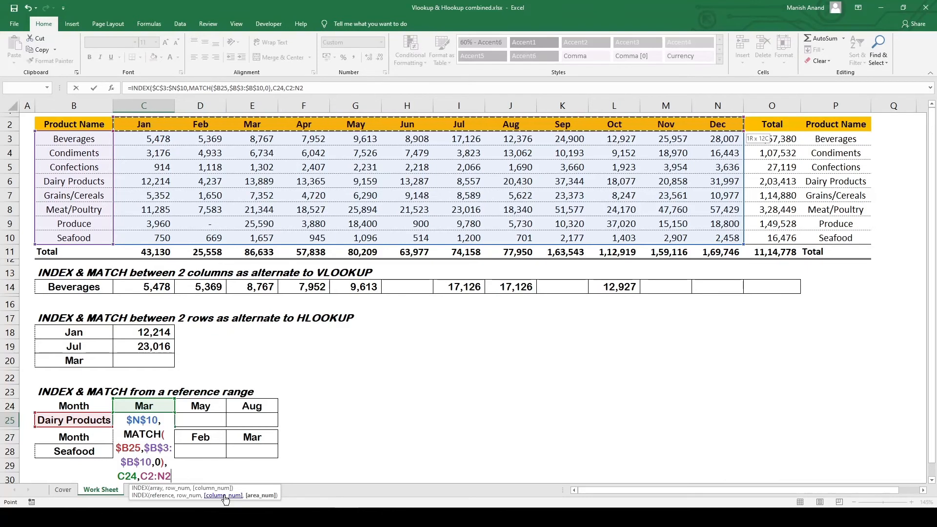
key("F4")
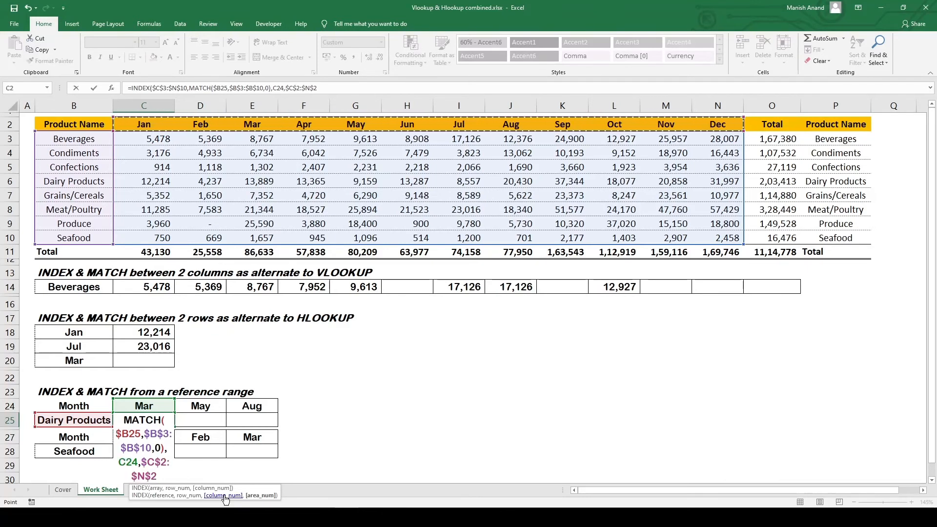
type(",0")
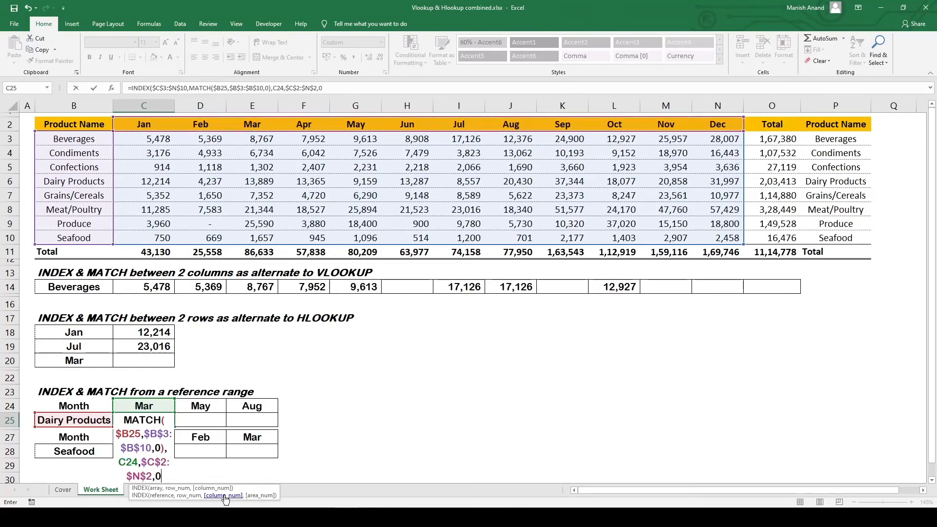
type(")")
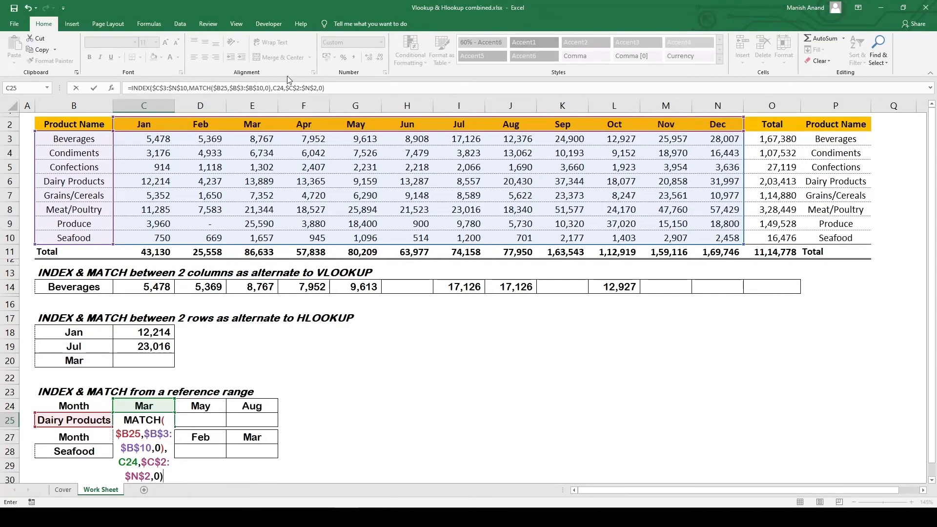
- Insert the missing MATCH function before C24, close the INDEX formula and enter it in C25
left_click(273, 88)
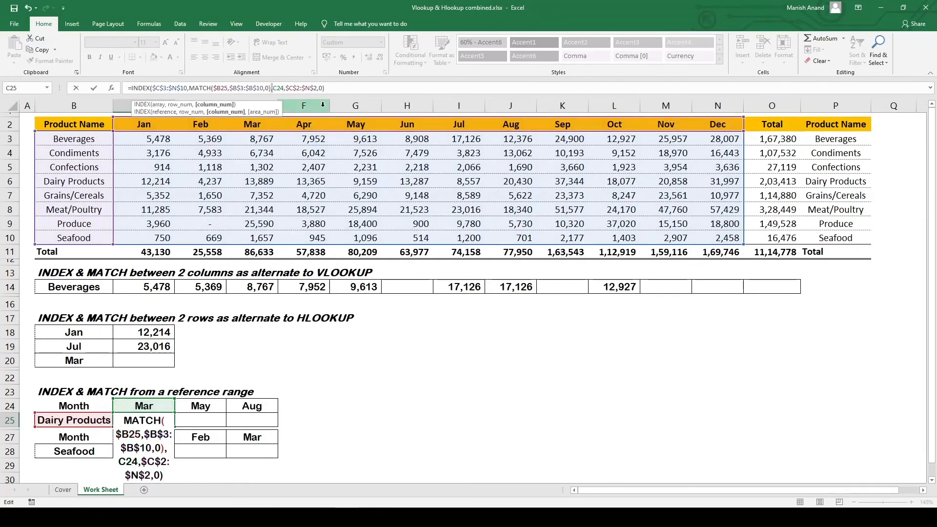
type("MATCH(")
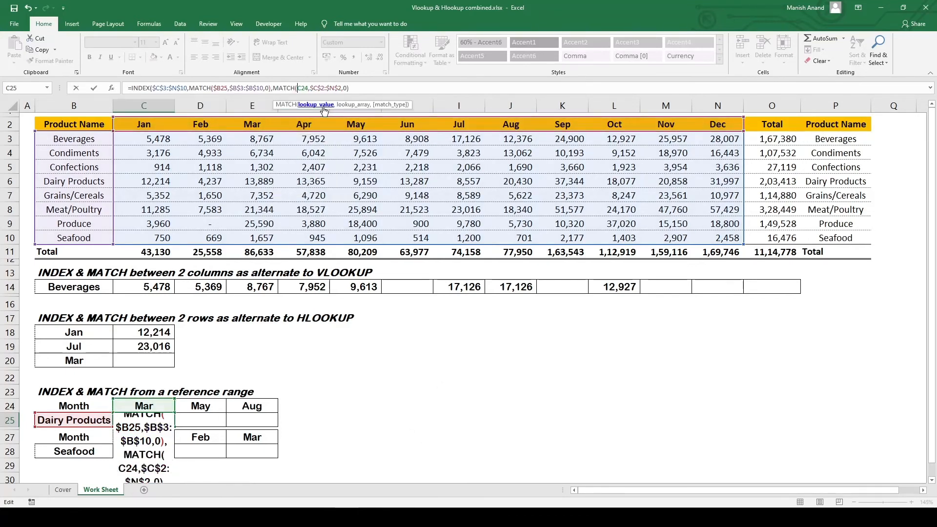
left_click(361, 92)
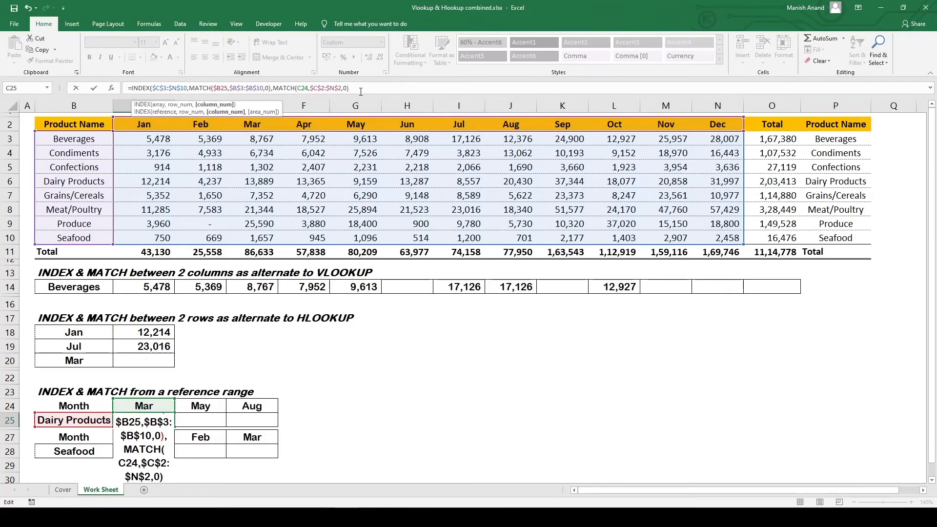
type(")")
key("ctrl+Return")
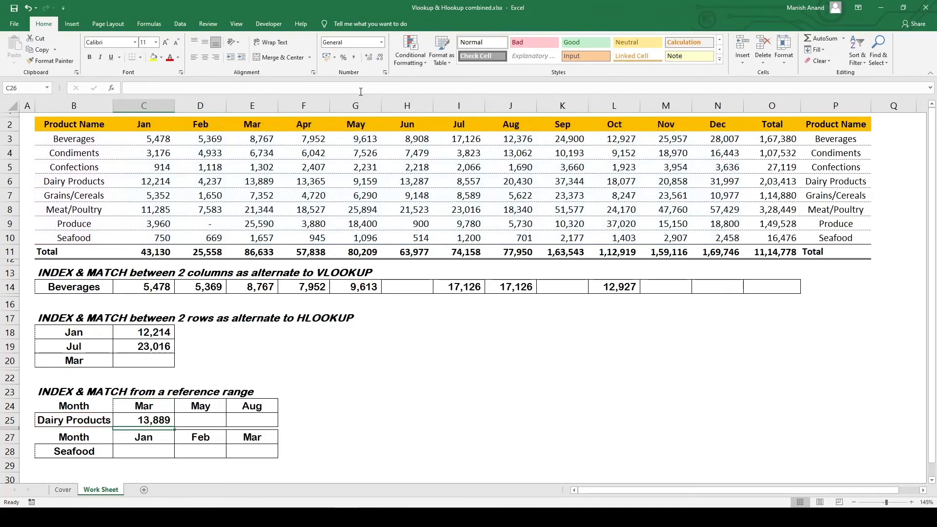
- Check the C25 result against the intersection of the Dairy Products row and the Mar column
left_click(53, 423)
left_click(126, 406, "ctrl")
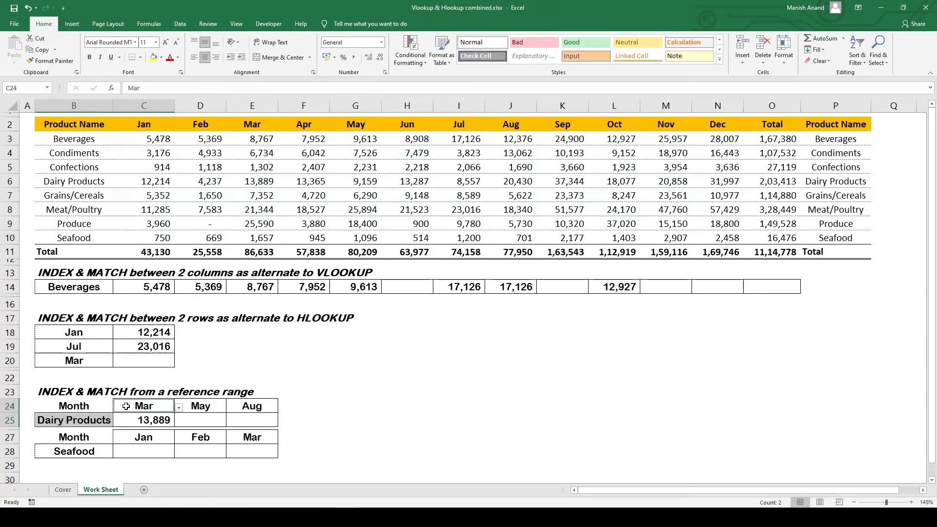
left_click(124, 420)
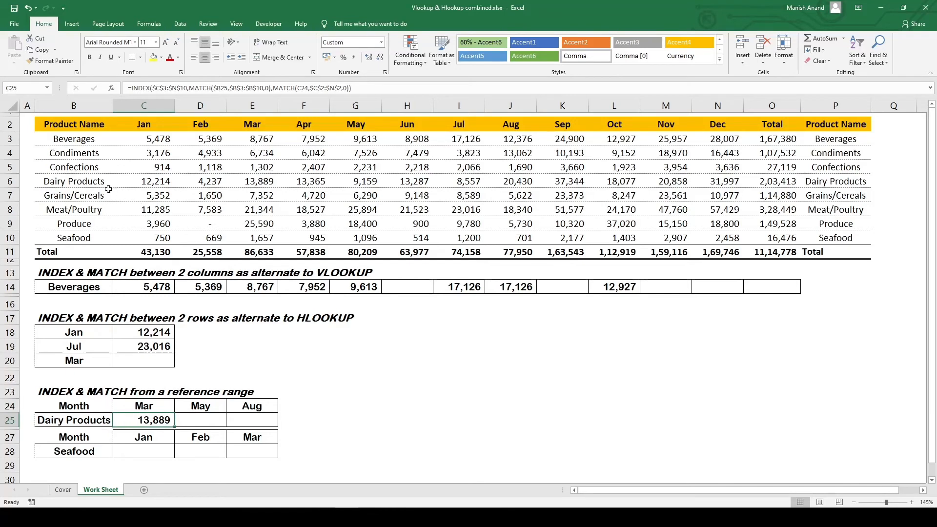
left_click_drag(83, 181, 373, 182)
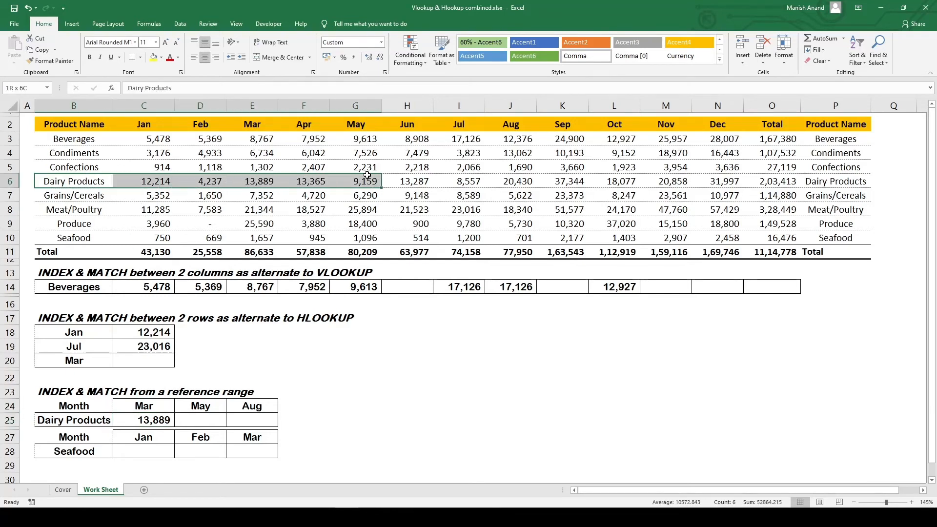
left_click_drag(252, 124, 252, 184)
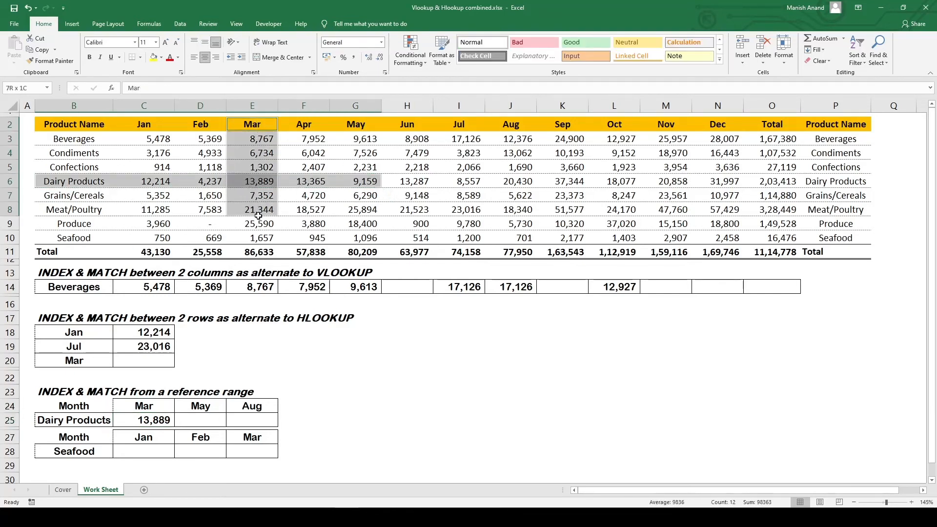
- Copy the two-way INDEX and MATCH formula from C25 across to D25:E25 for the May and Aug months
left_click(258, 182)
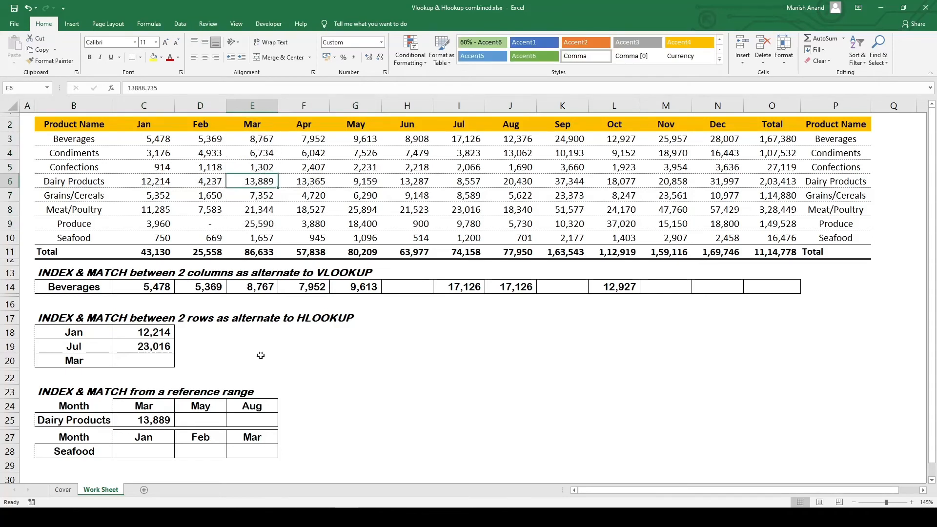
left_click(142, 423)
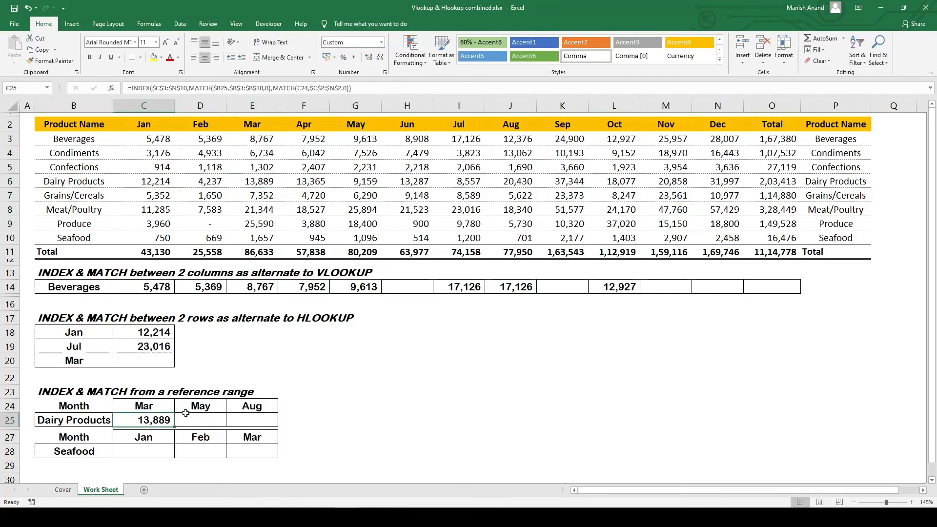
key("ctrl+c")
key("shift+Right")
key("shift+Right")
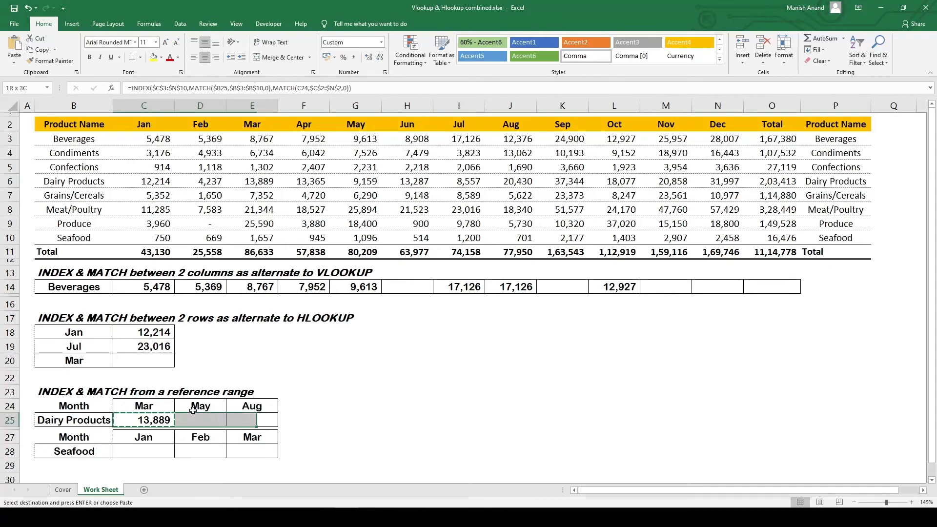
key("Return")
key("Right")
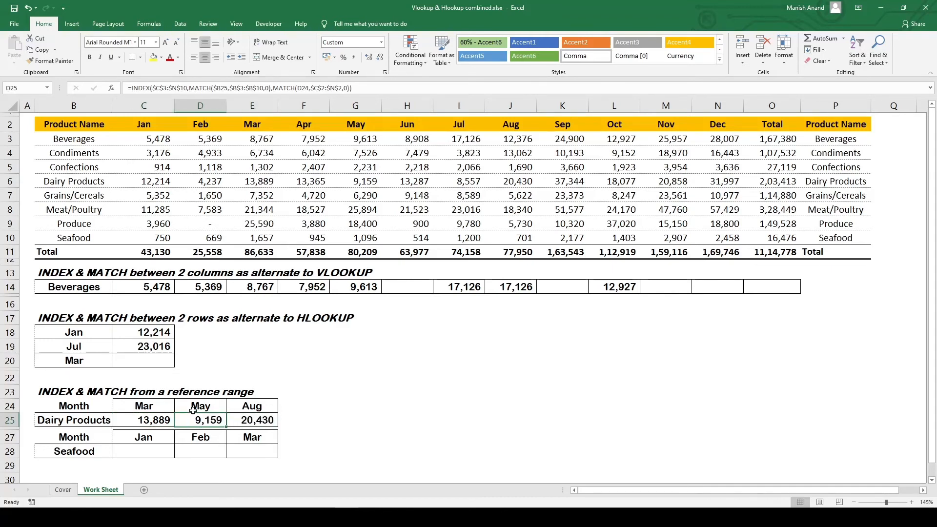
- Check the May and Aug results for Dairy Products against their intersections in the sales table
left_click_drag(92, 185, 373, 185)
left_click_drag(366, 139, 365, 182)
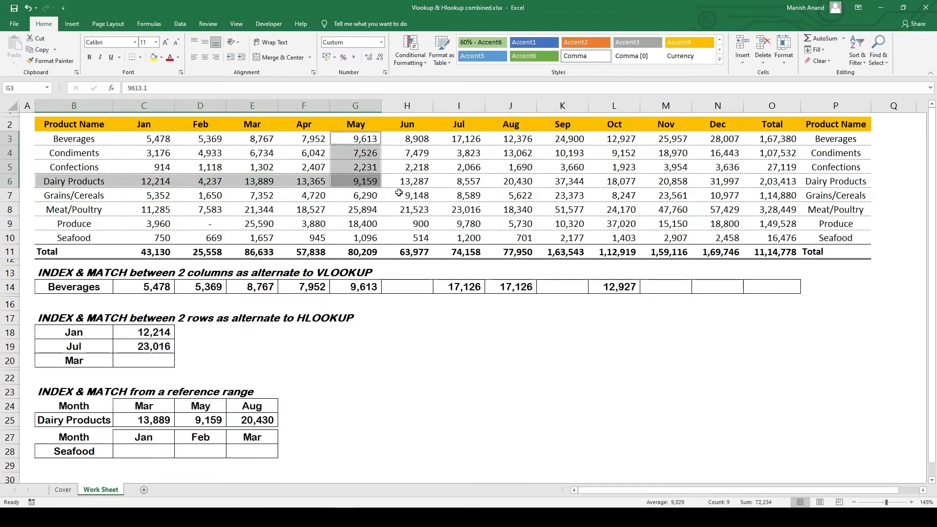
left_click(522, 184)
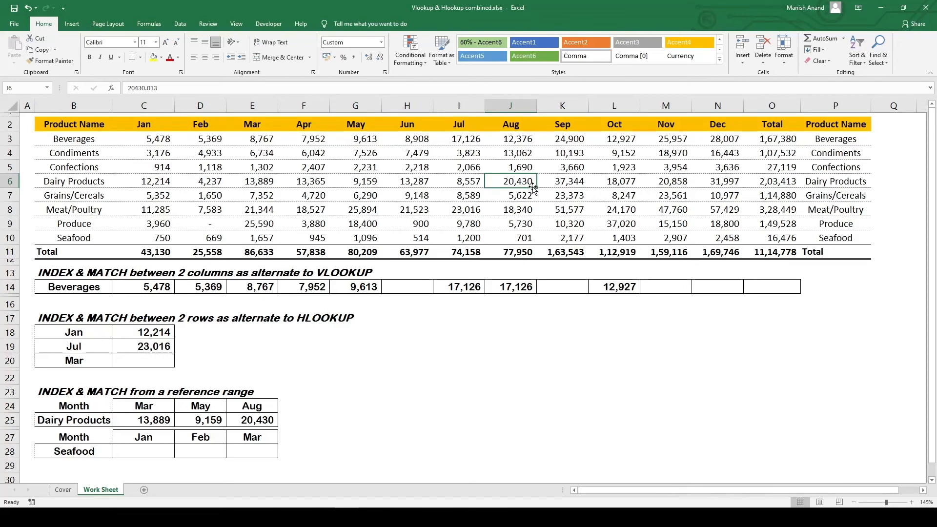
- Copy the Dairy Products formulas in C25:E25 into the Seafood row starting at C28
left_click(150, 419)
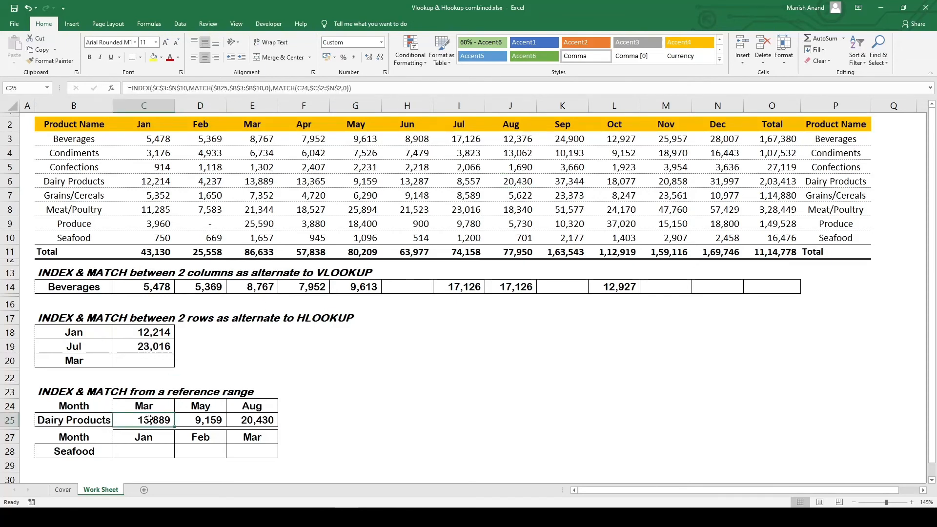
key("shift+Right")
key("shift+Right")
key("ctrl+c")
key("Down")
key("Down")
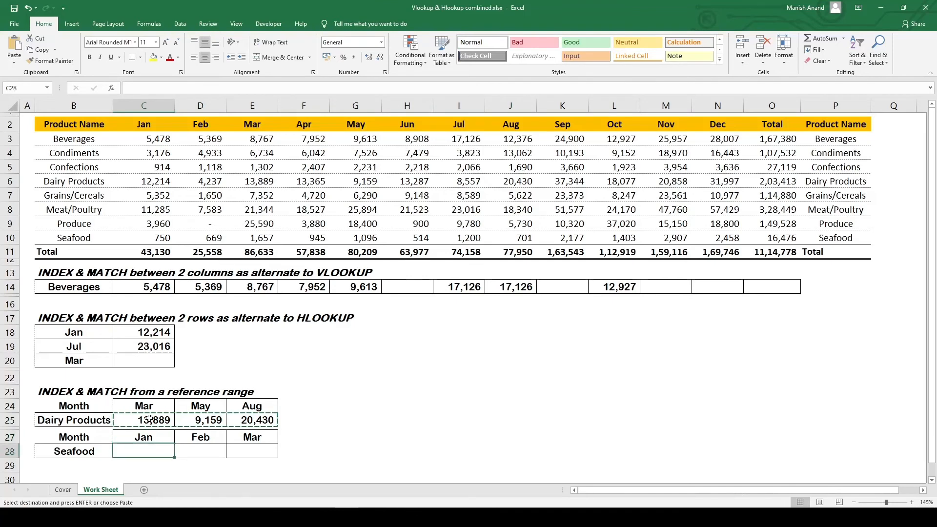
key("Return")
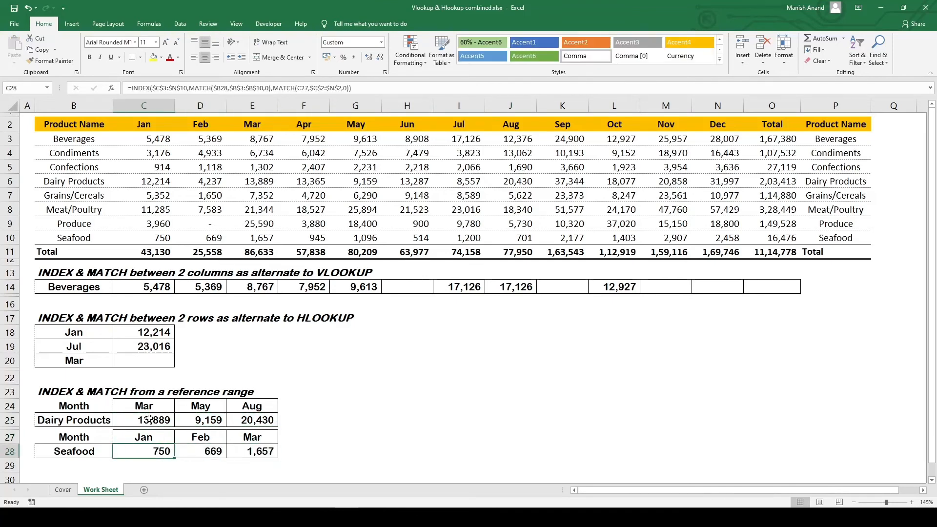
- Inspect the C28 formula's references and compare its result with the Seafood value for Jan in the table
key("F2")
key("Escape")
left_click(89, 232)
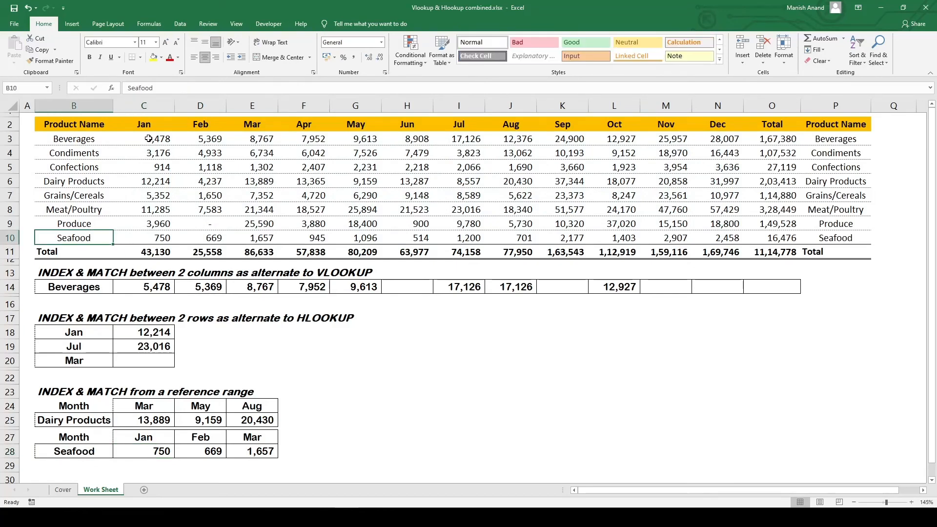
left_click(163, 237)
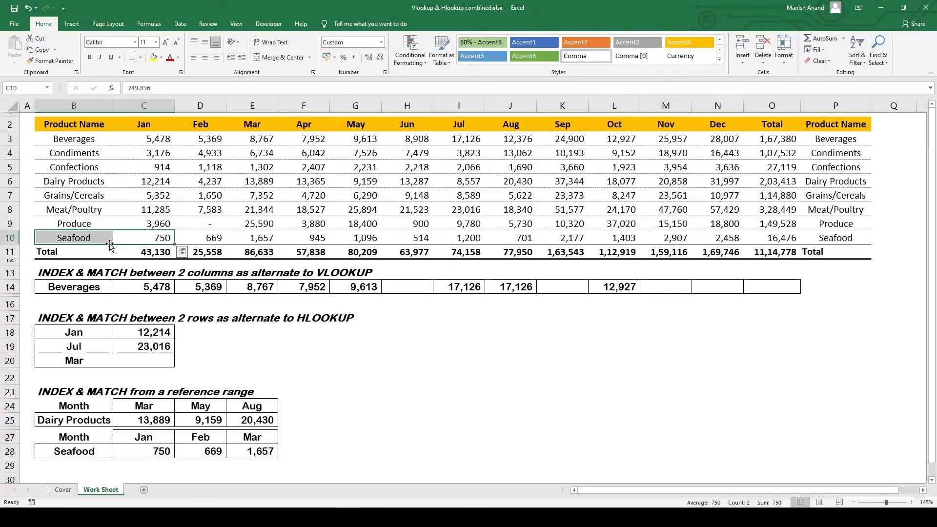
- Change the month in C27 to Nov
left_click(145, 437)
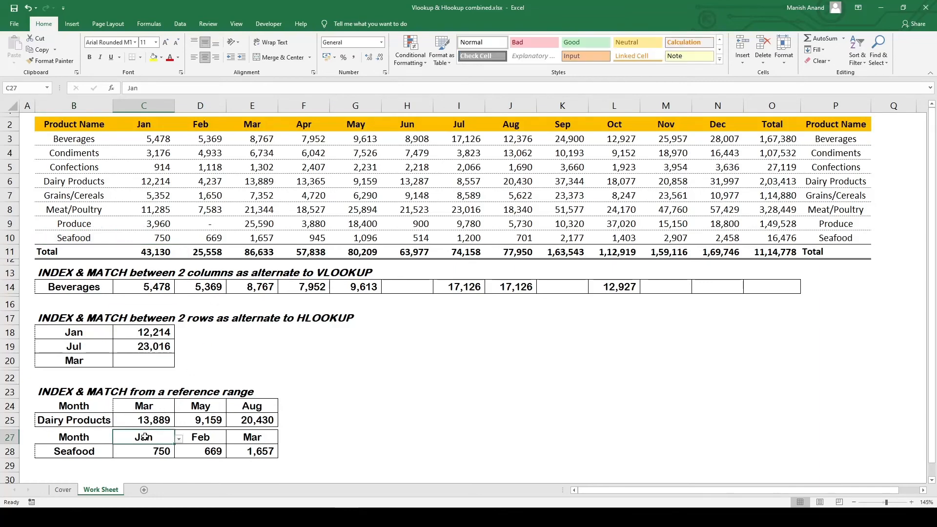
type("N")
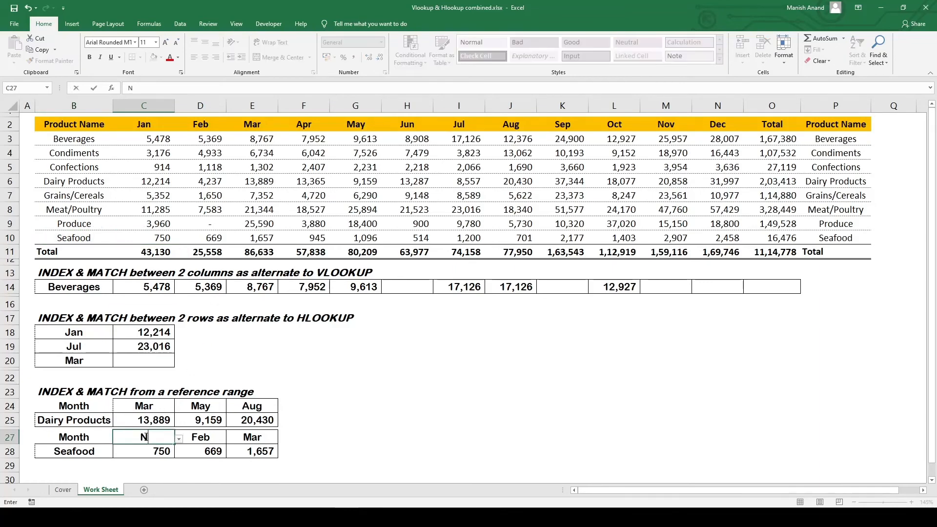
type("ov")
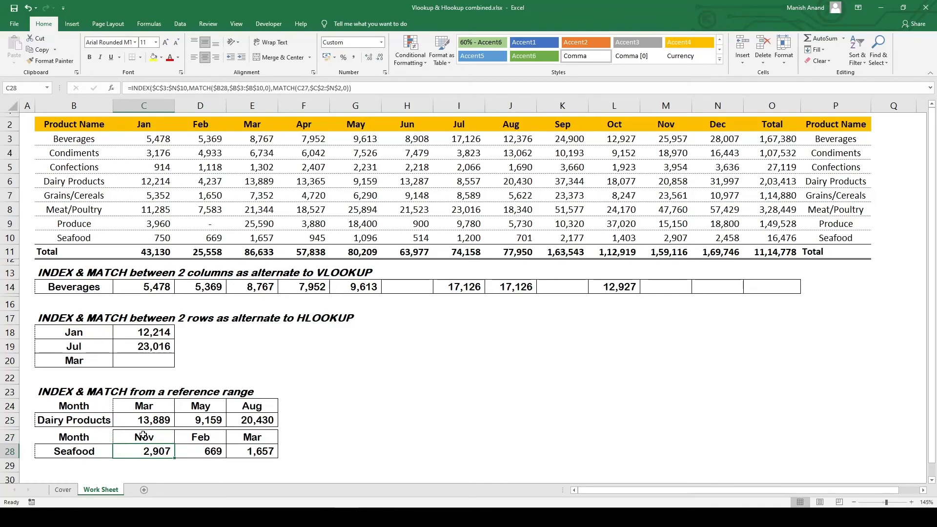
- Check the Seafood results for Nov and Feb against the matching cells in the sales table
left_click_drag(73, 238, 684, 237)
left_click_drag(672, 142, 683, 238, "ctrl")
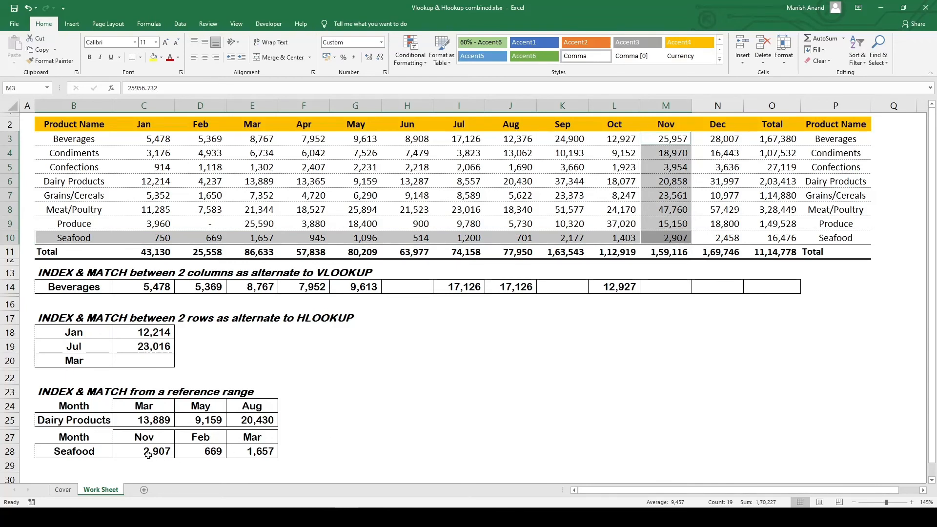
left_click(213, 235)
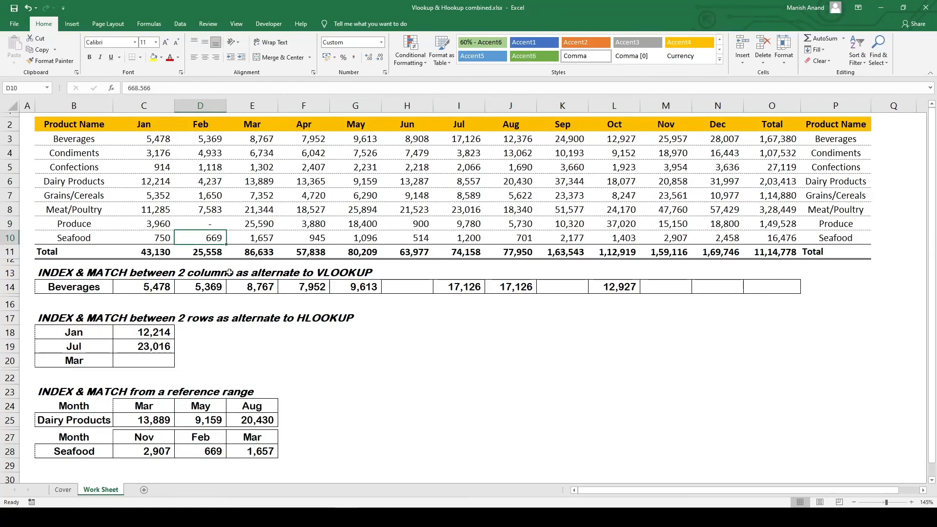
- Change the month in E27 to Oct
left_click(256, 452)
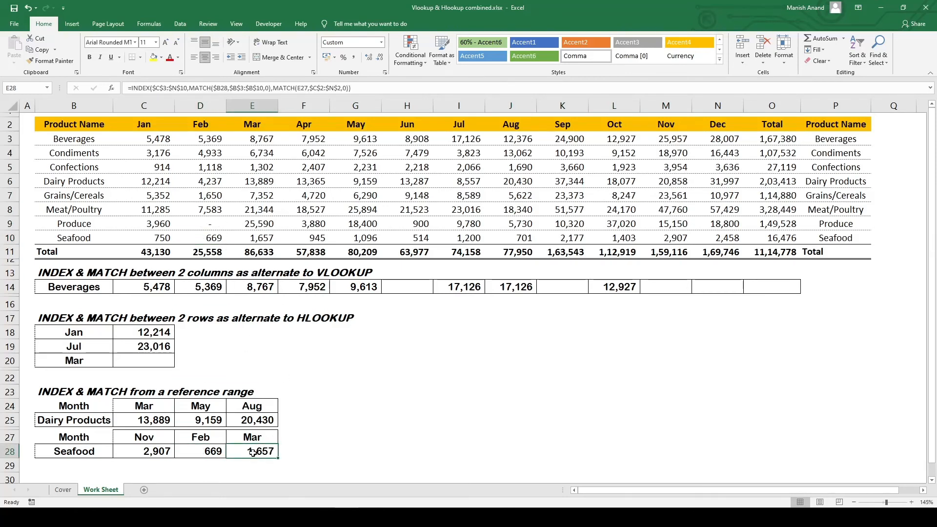
left_click(262, 437)
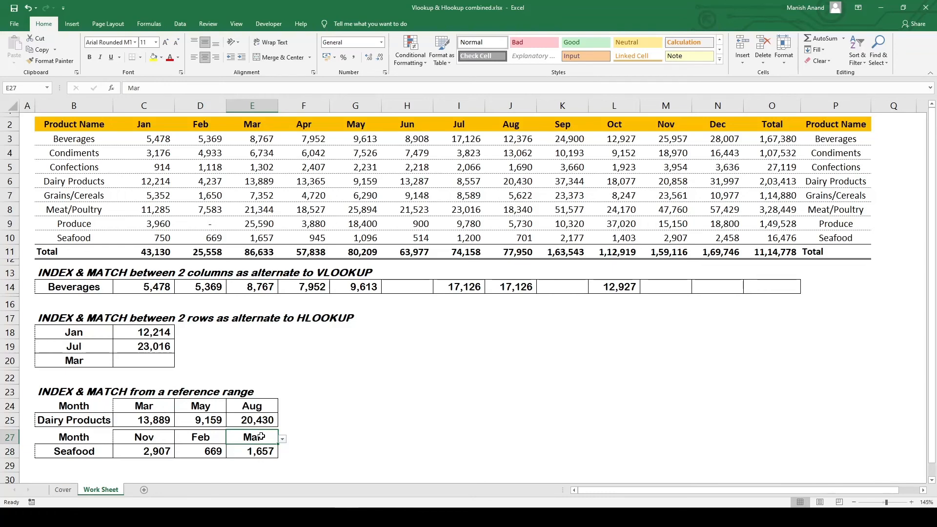
type("Oct")
key("Return")
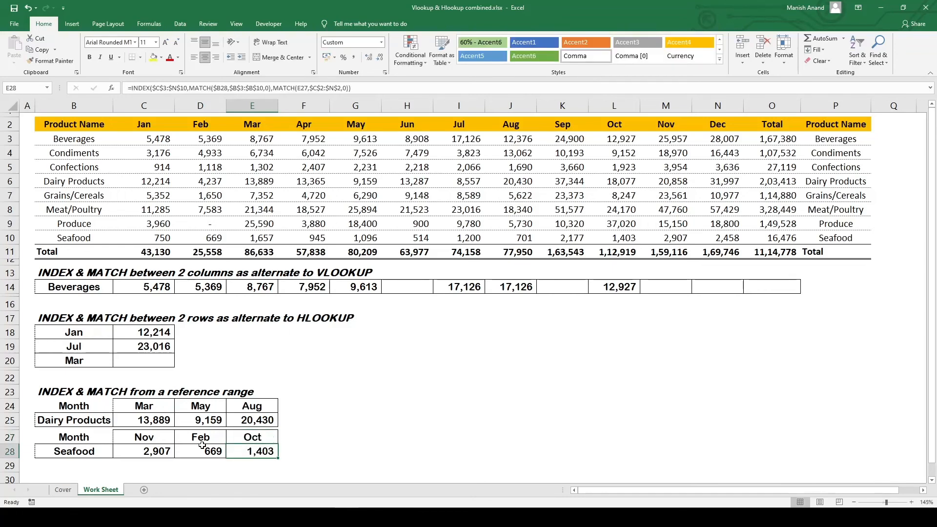
- Change the product in B28 from the list of product names to Condiments
left_click(72, 447)
key("alt+Down")
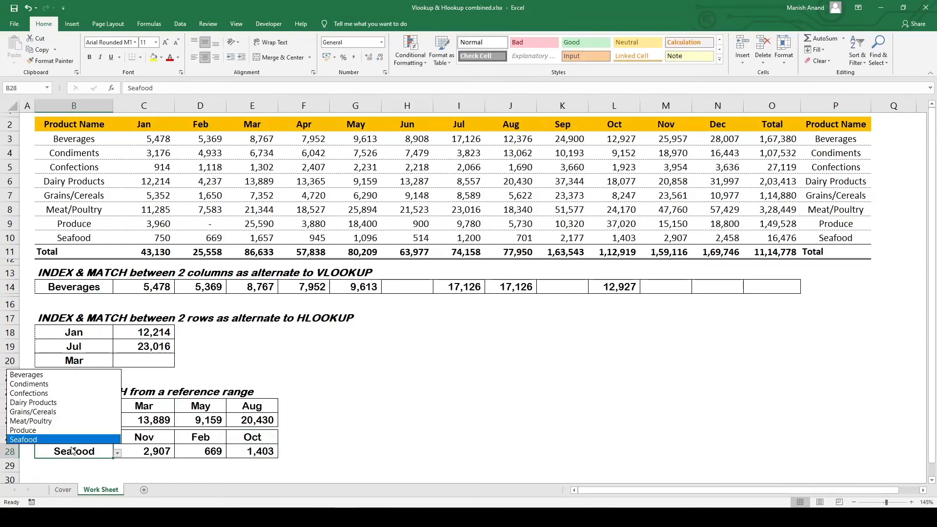
key("Up")
key("Up")
key("Up")
key("Up")
key("Up")
key("Up")
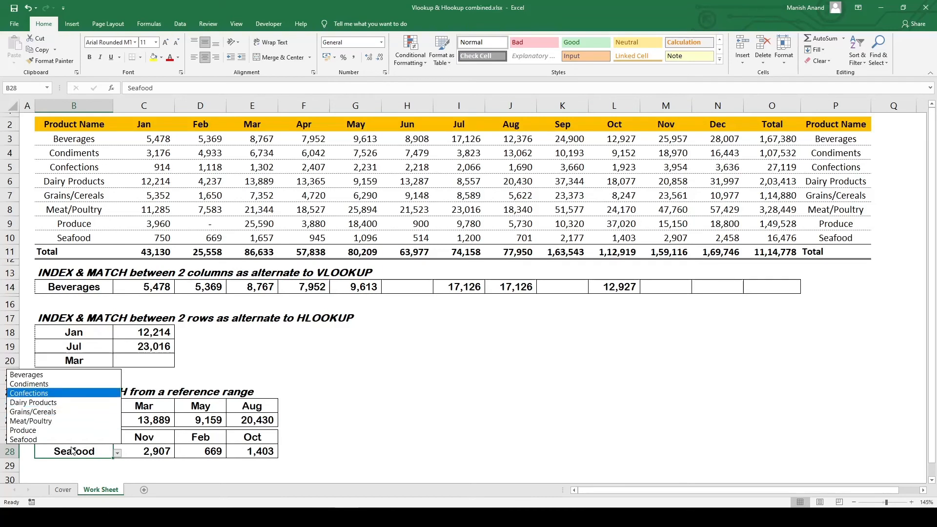
key("Return")
key("Right")
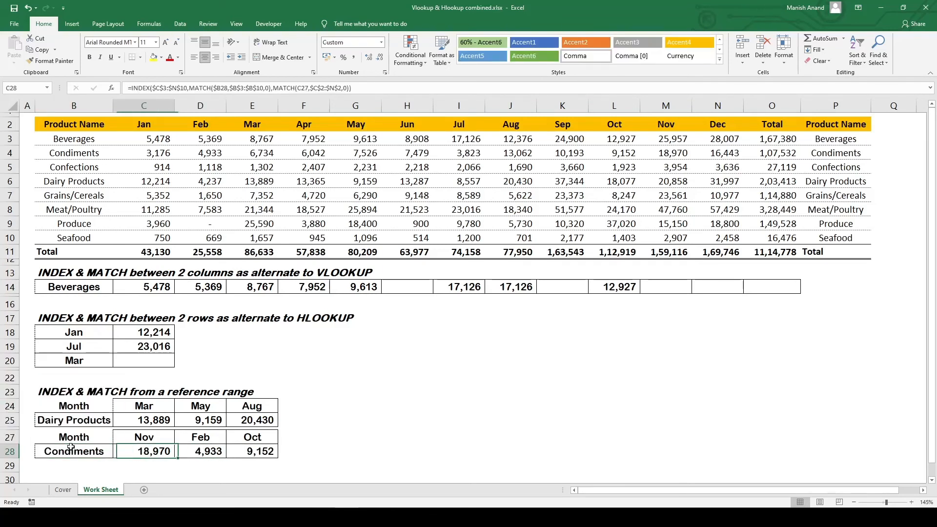
- Check the C28 result against the intersection of the Condiments row and the Nov column
left_click_drag(68, 151, 676, 155)
left_click(672, 138, "ctrl")
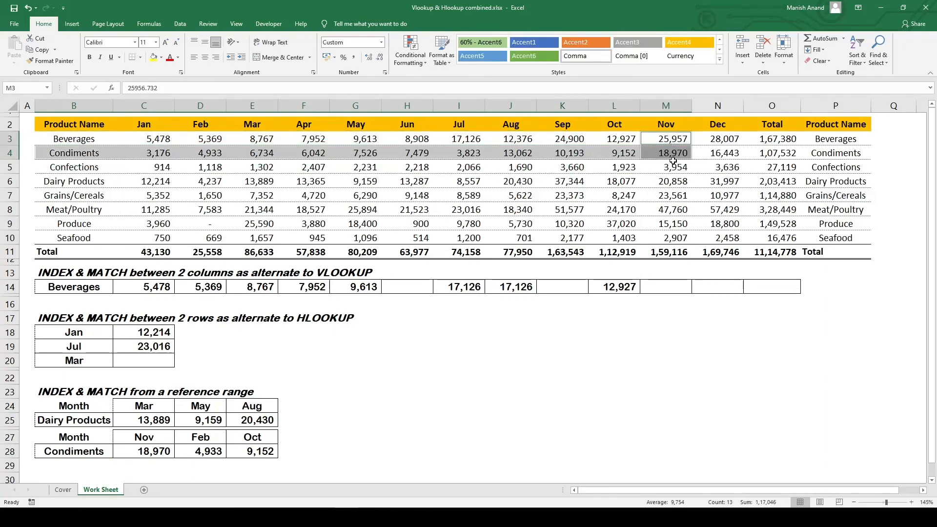
left_click(355, 377)
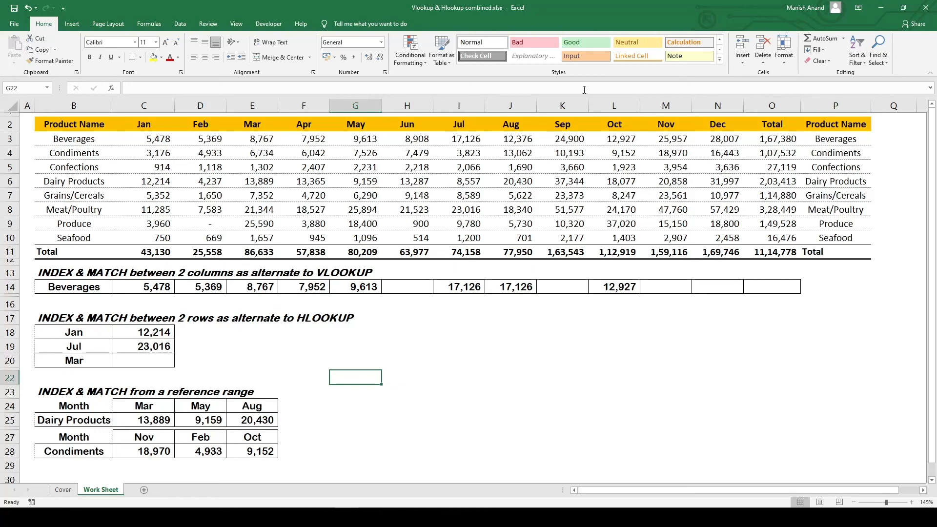
- Highlight the month header row 2 together with the Total row 11 to review the table's boundaries
left_click(9, 124)
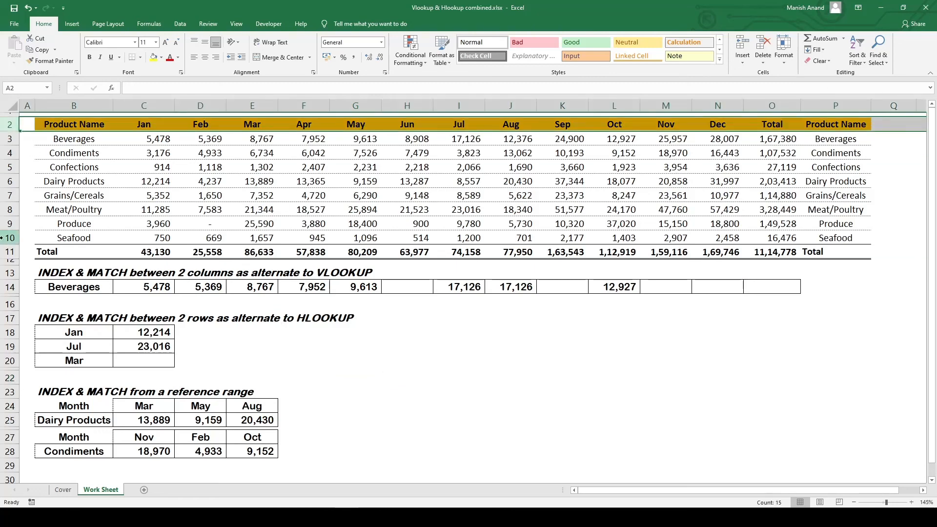
left_click(8, 254)
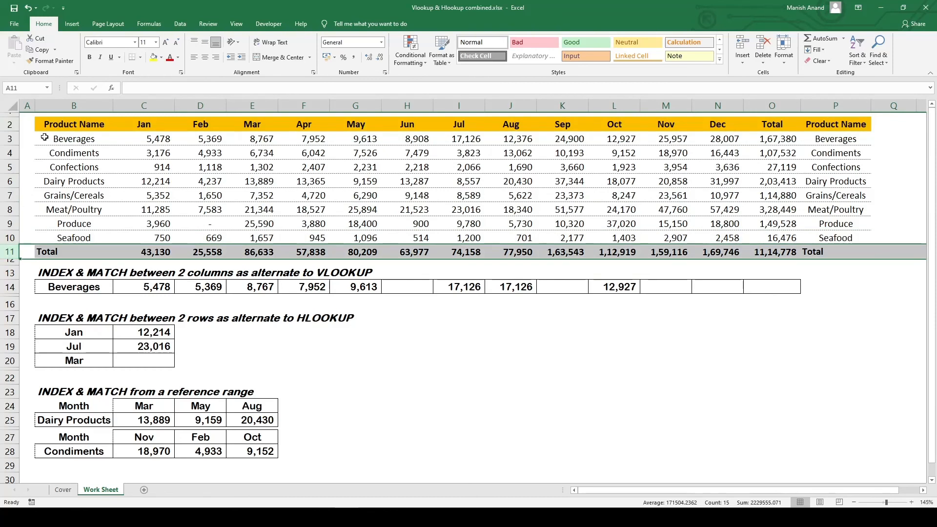
left_click(8, 125, "ctrl")
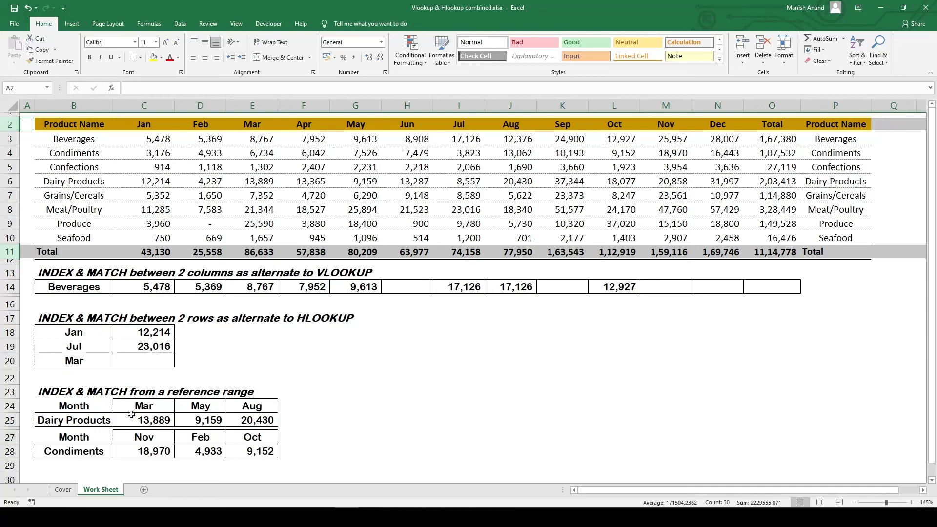
left_click(352, 405)
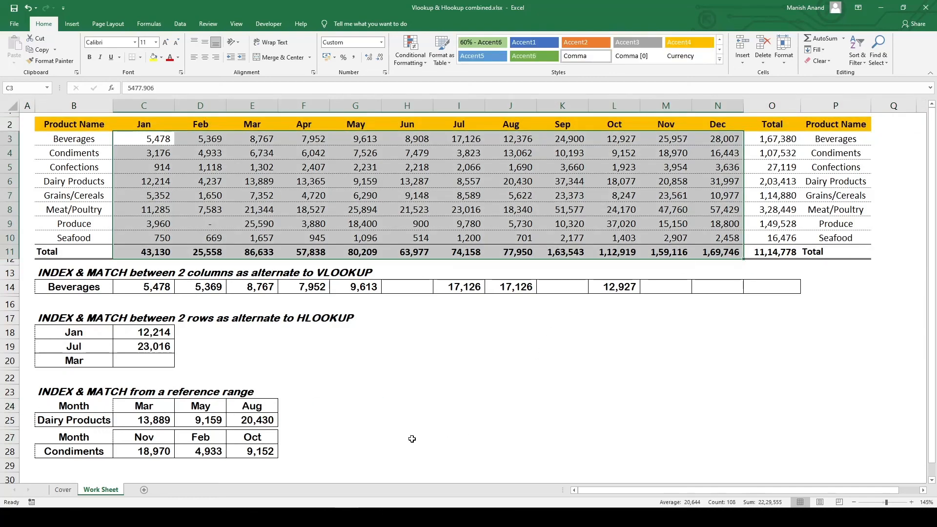